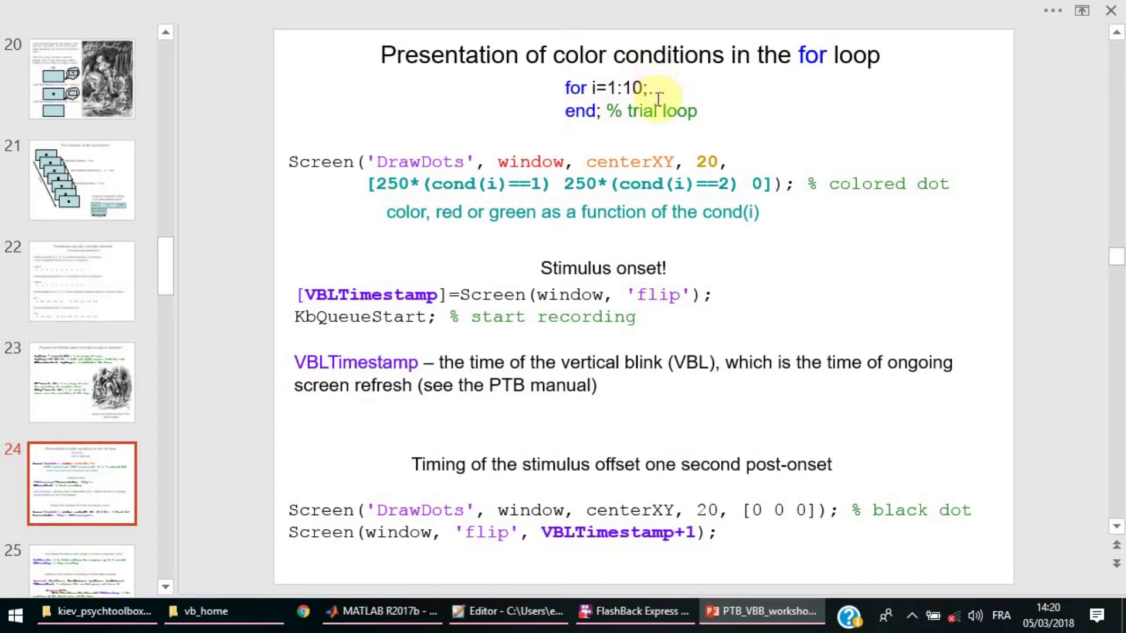
Step: Point out the trial loop and highlight cond(i) and the green-channel part of the DrawDots colour
left_click(599, 84)
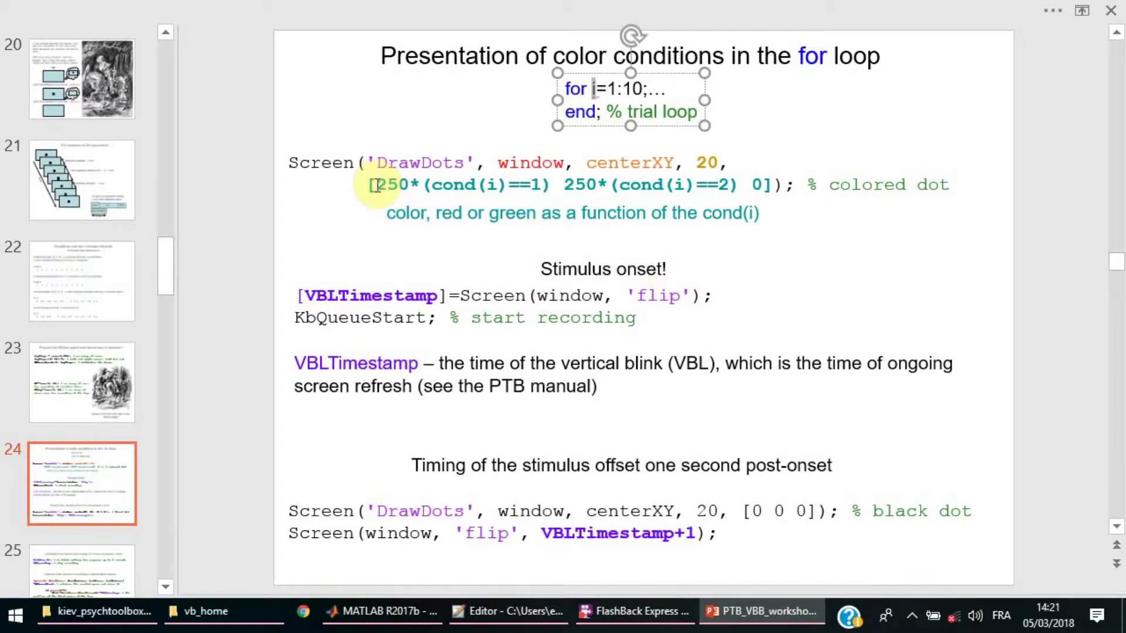
left_click(449, 185)
left_click_drag(449, 186, 518, 187)
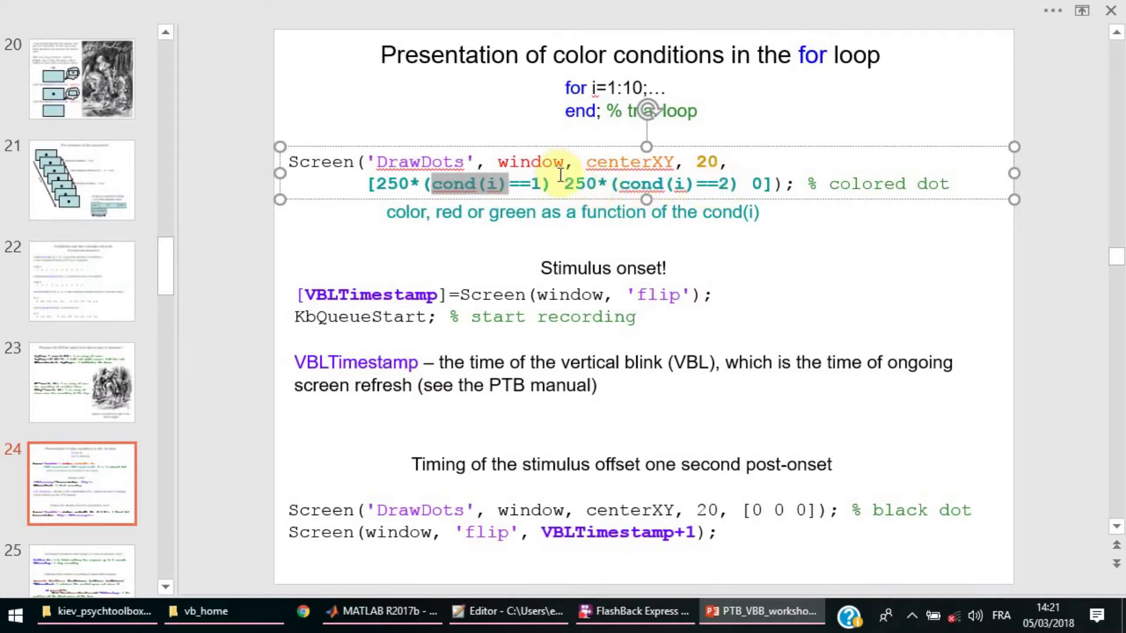
left_click_drag(564, 184, 750, 186)
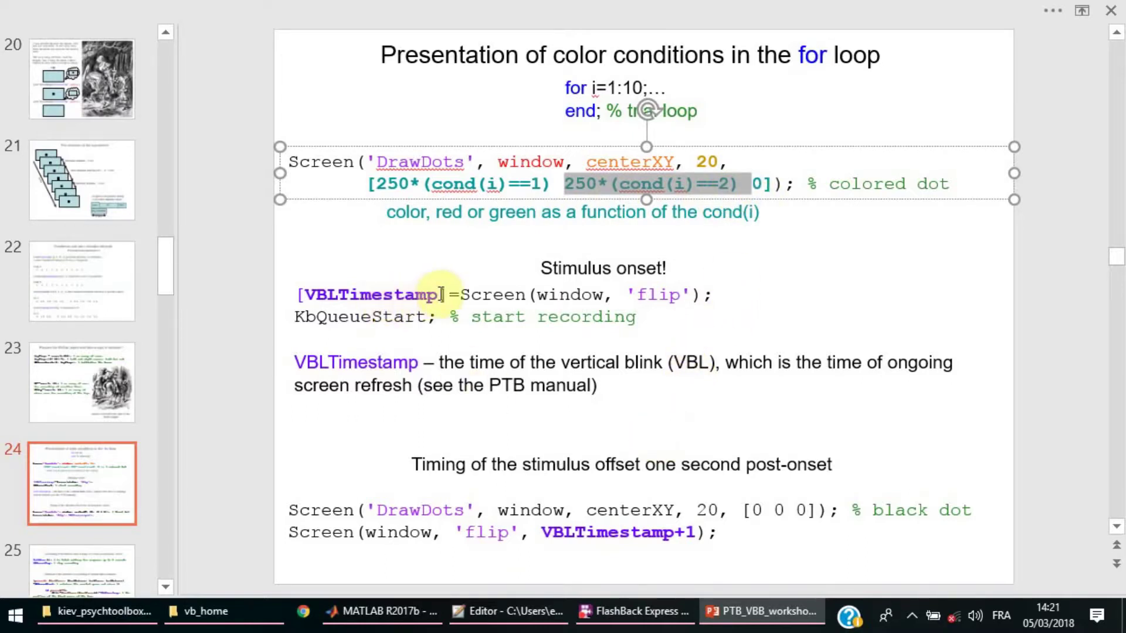
Step: Highlight VBLTimestamp in the onset flip, KbQueueStart, and VBLTimestamp+1 in the offset flip, then show slide 25
left_click_drag(438, 295, 303, 299)
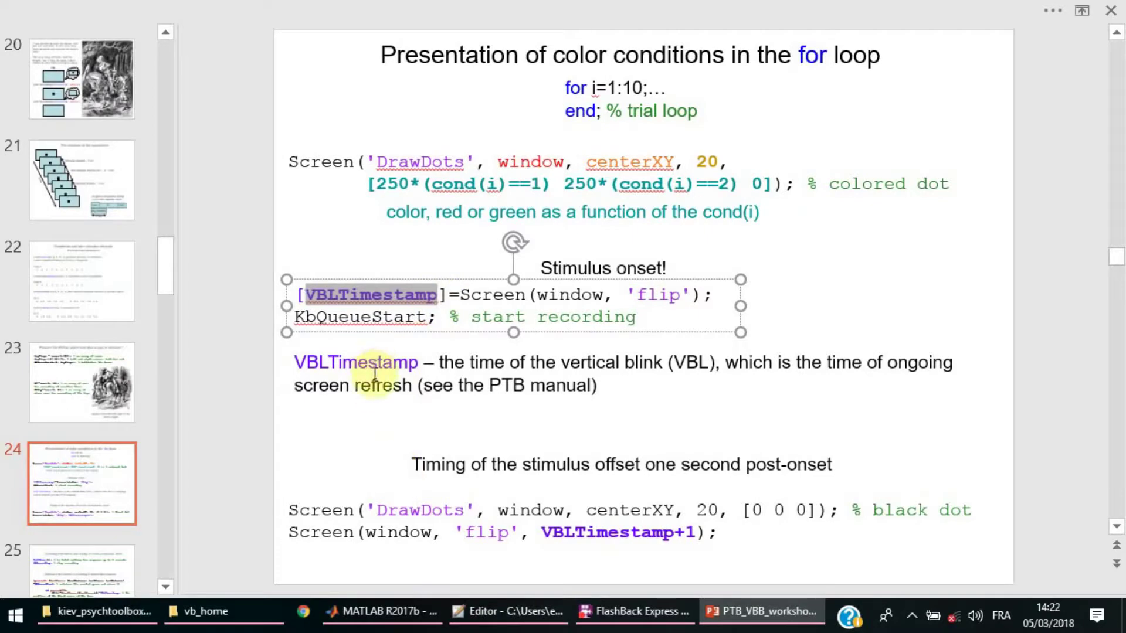
left_click(395, 317)
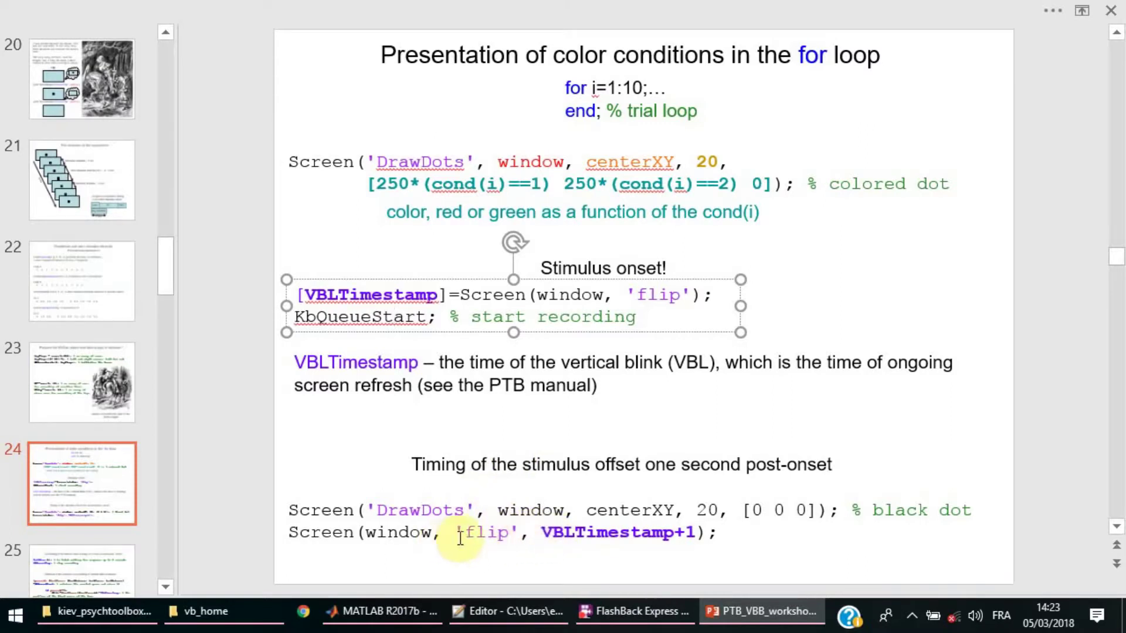
left_click_drag(534, 532, 696, 534)
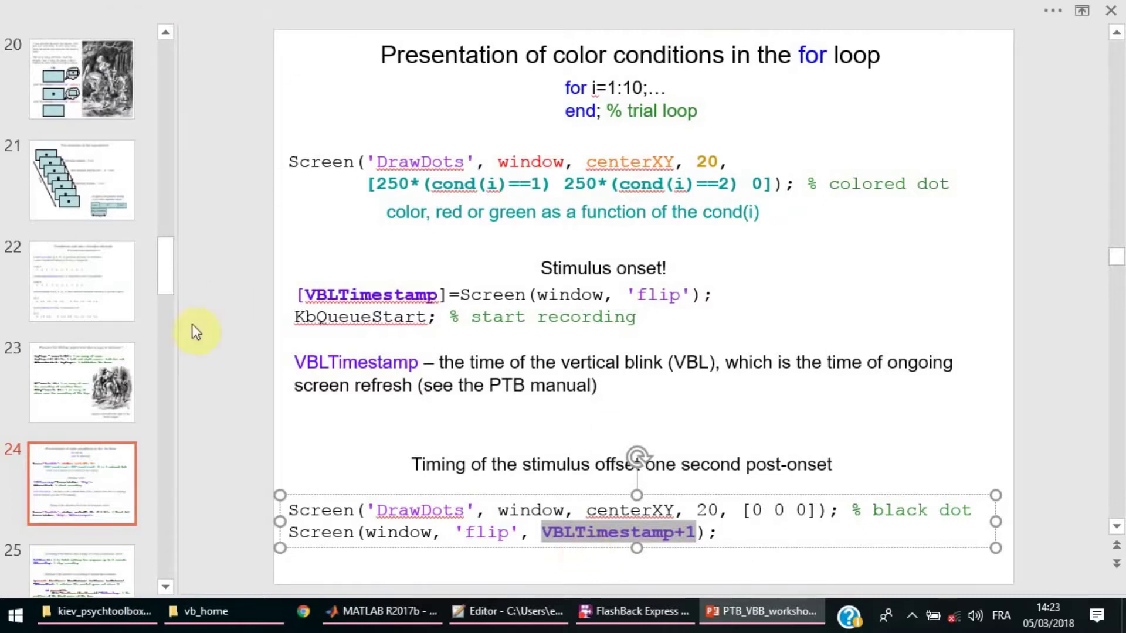
left_click(104, 560)
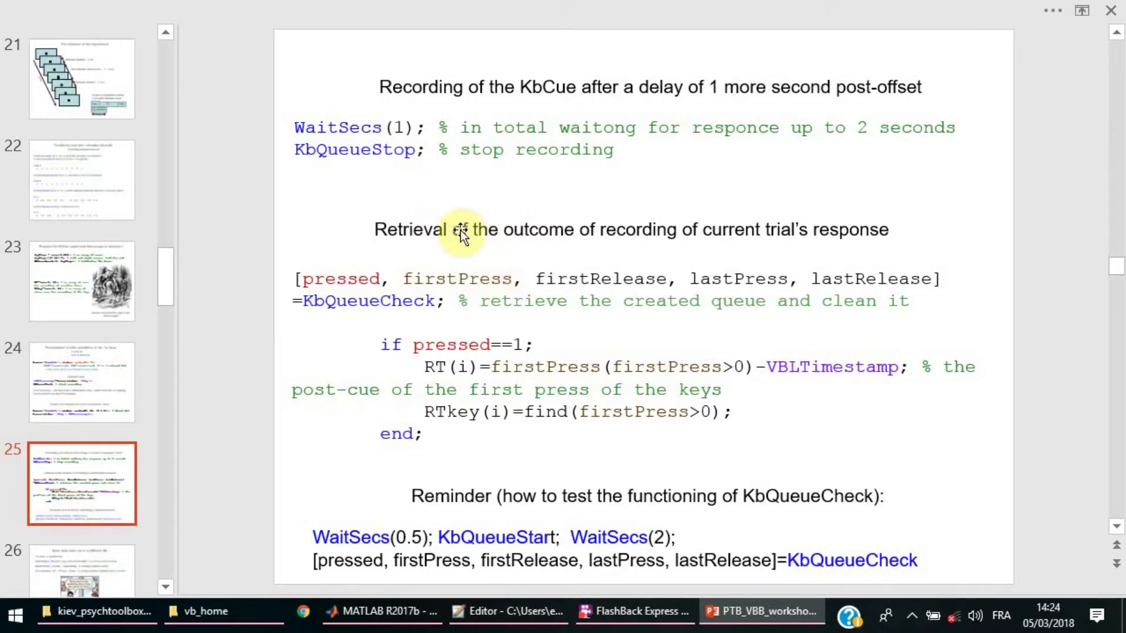
left_click(436, 302)
left_click_drag(436, 302, 304, 301)
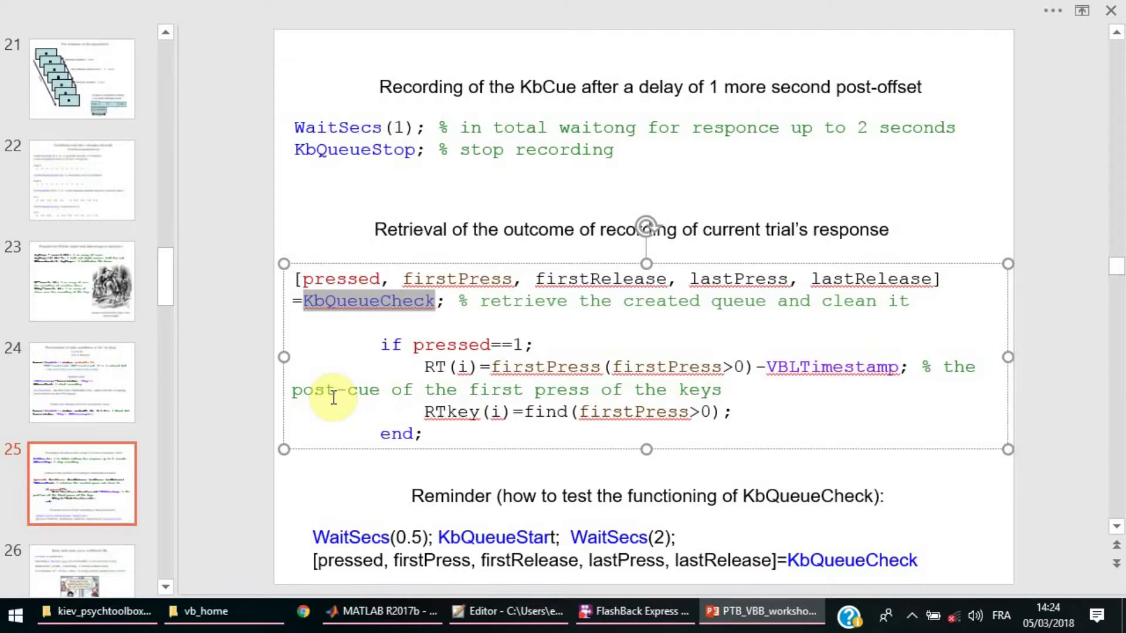
left_click(336, 279)
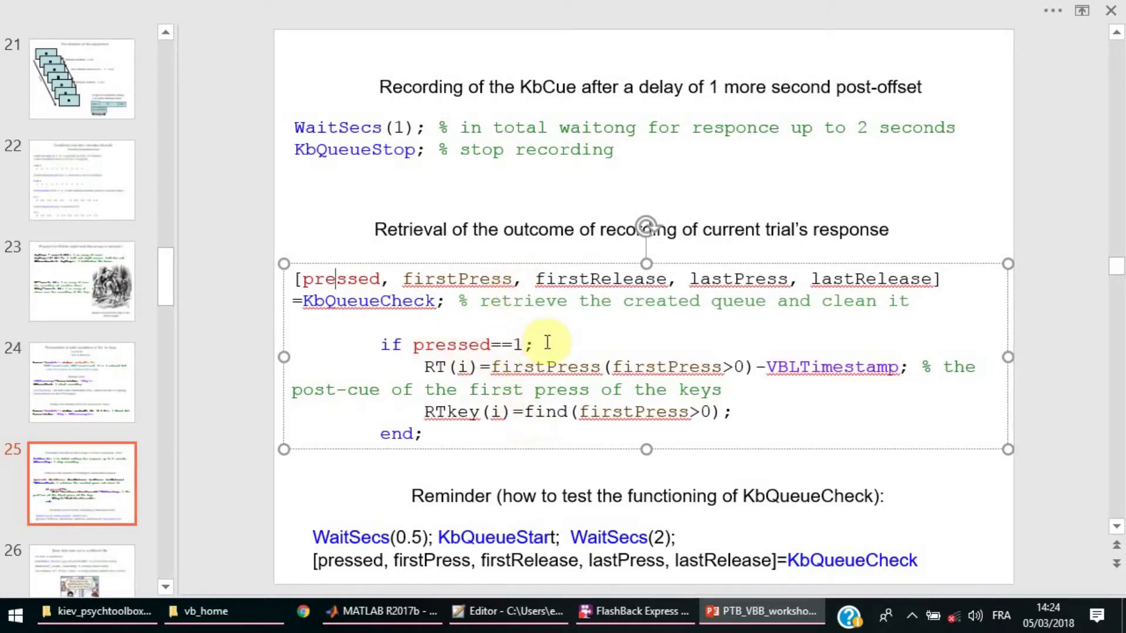
left_click_drag(369, 335, 452, 434)
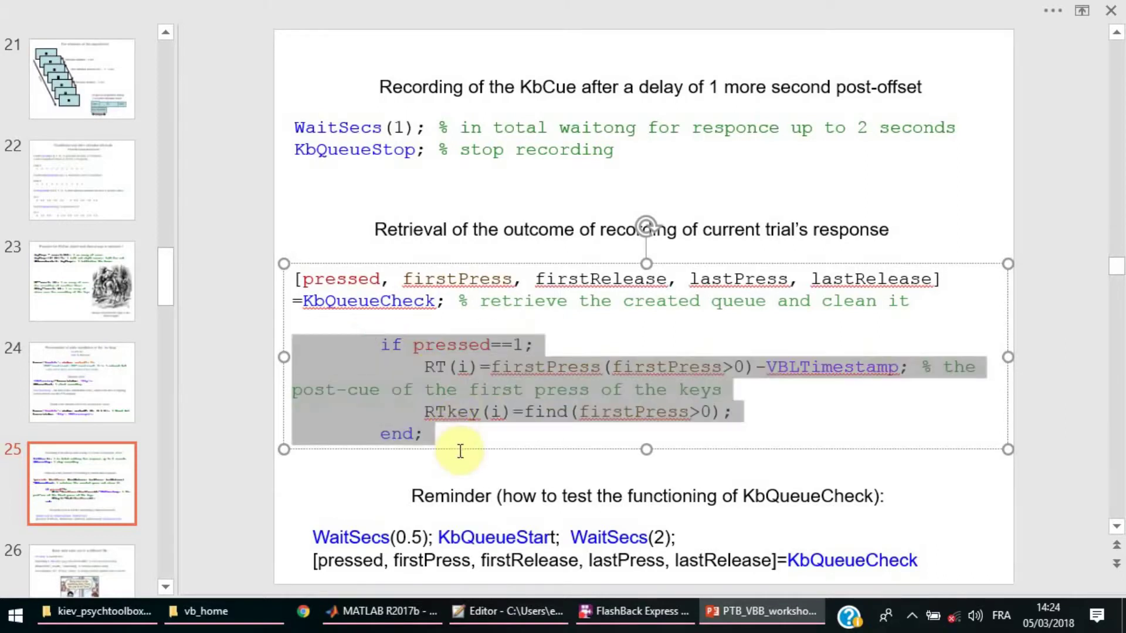
left_click(434, 435)
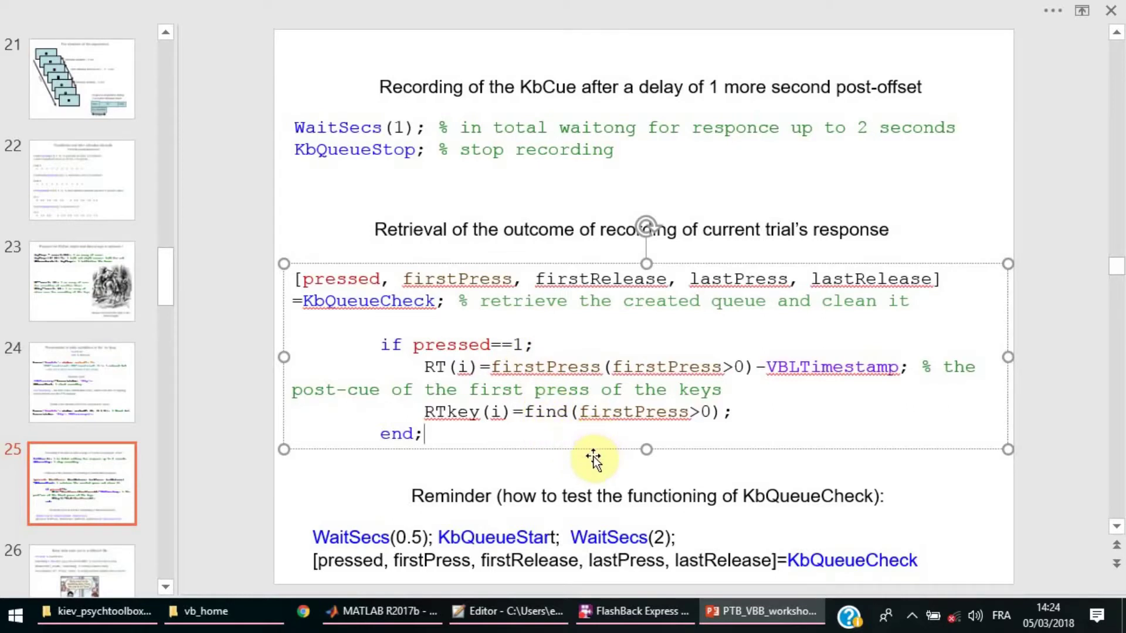
left_click_drag(491, 367, 723, 364)
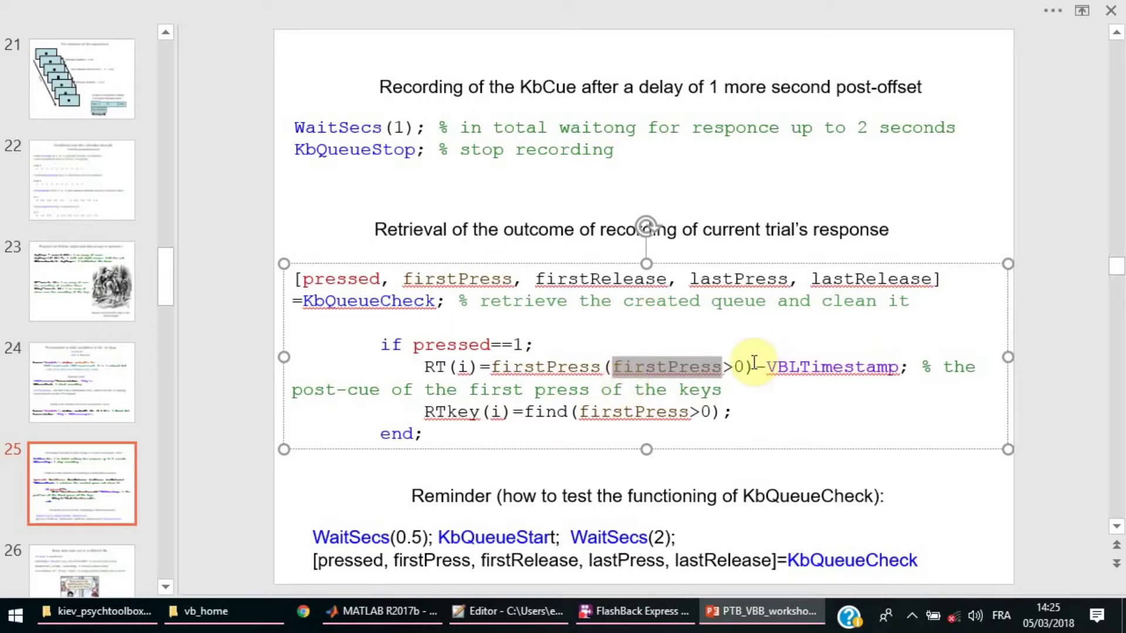
left_click_drag(505, 367, 533, 366)
left_click(579, 367)
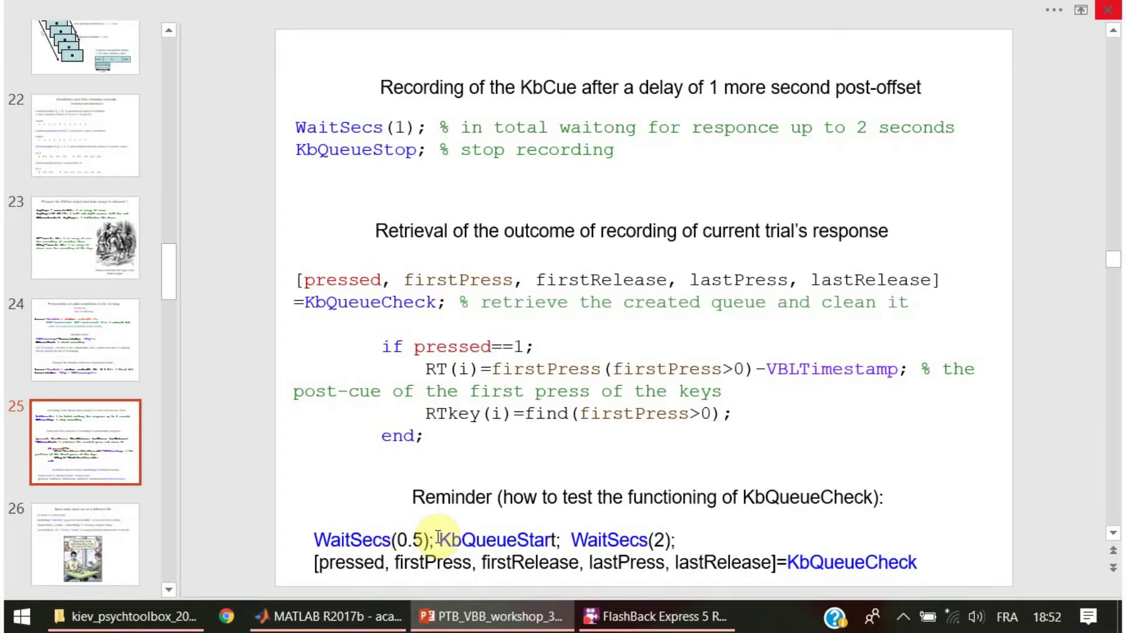
Step: Highlight KbQueueStart in slide 25's testing reminder line
left_click_drag(438, 537, 560, 533)
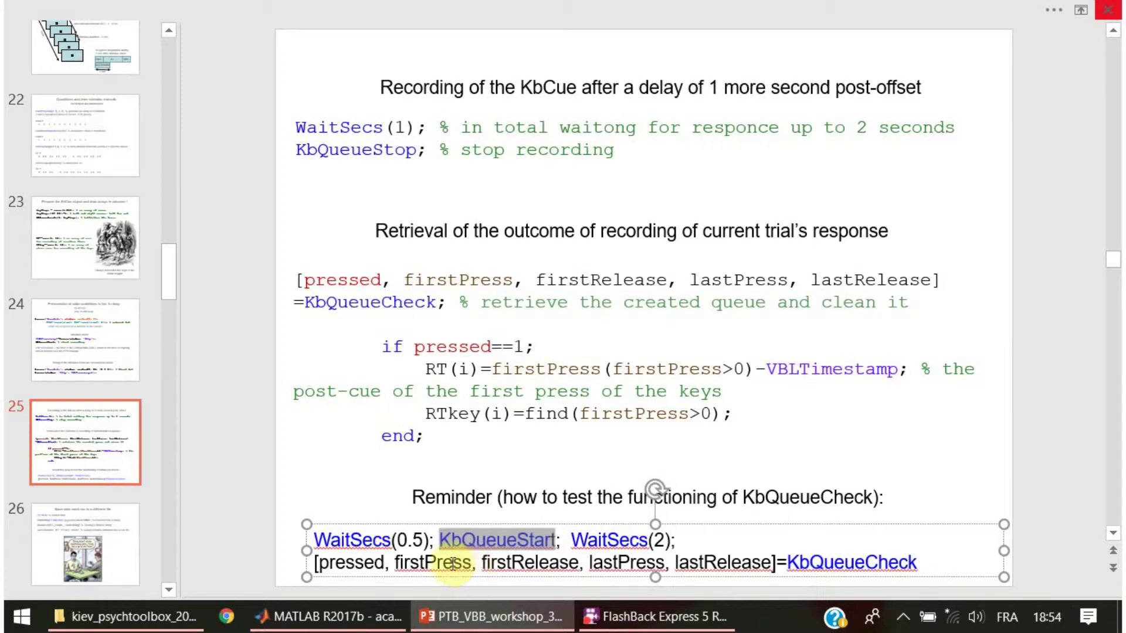
Step: Show slide 26 and highlight the datestr call, then the variable t and clock
left_click(119, 543)
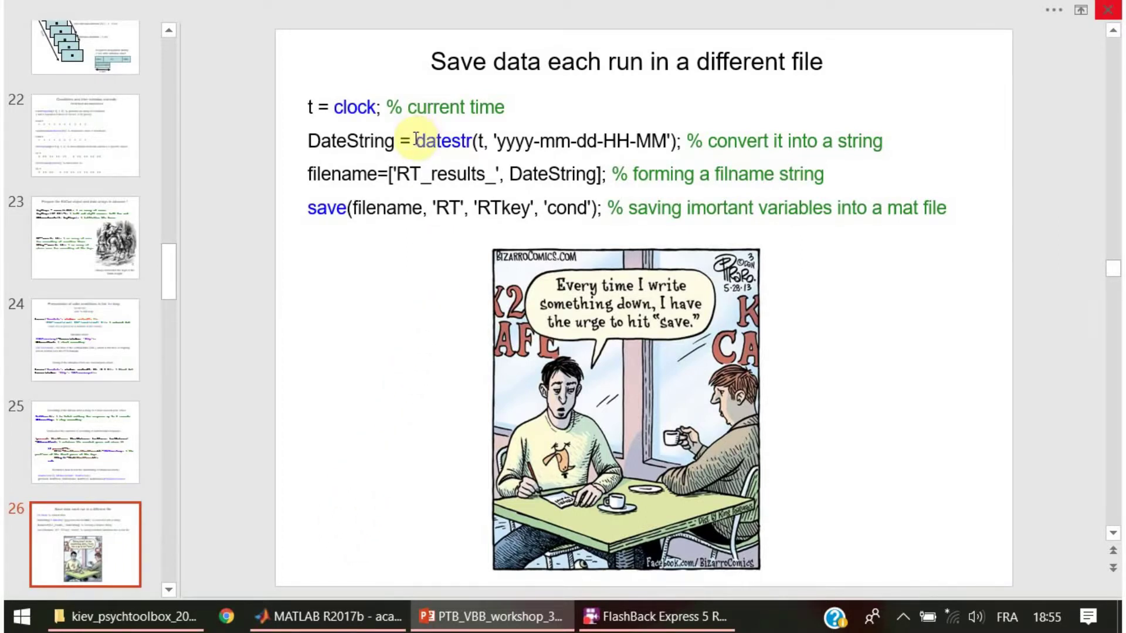
left_click_drag(415, 140, 680, 143)
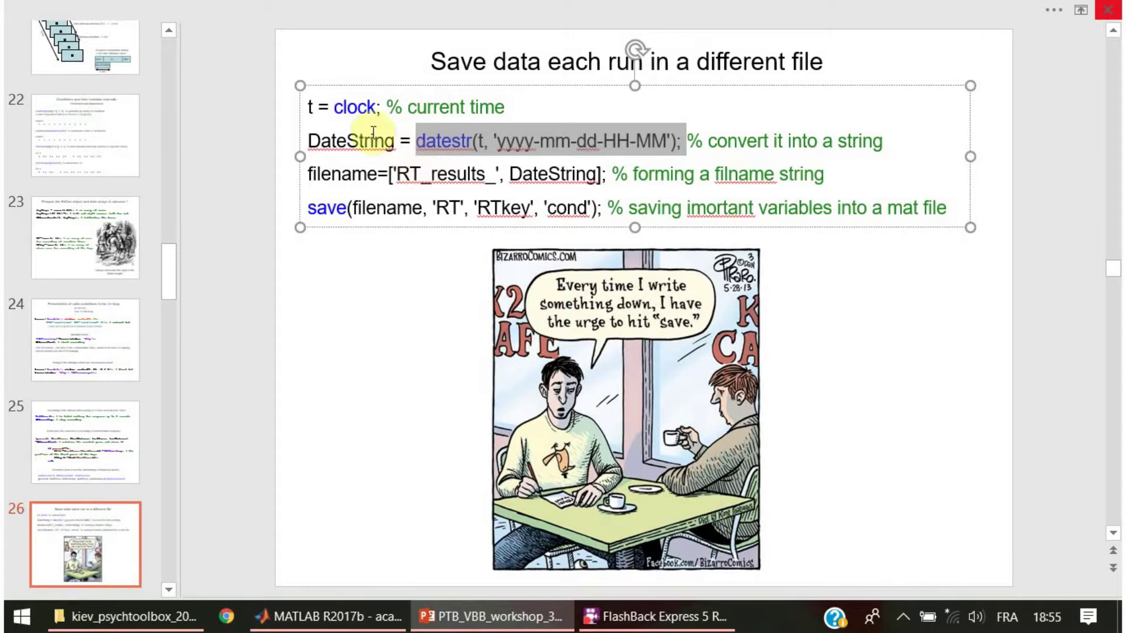
left_click_drag(317, 108, 307, 109)
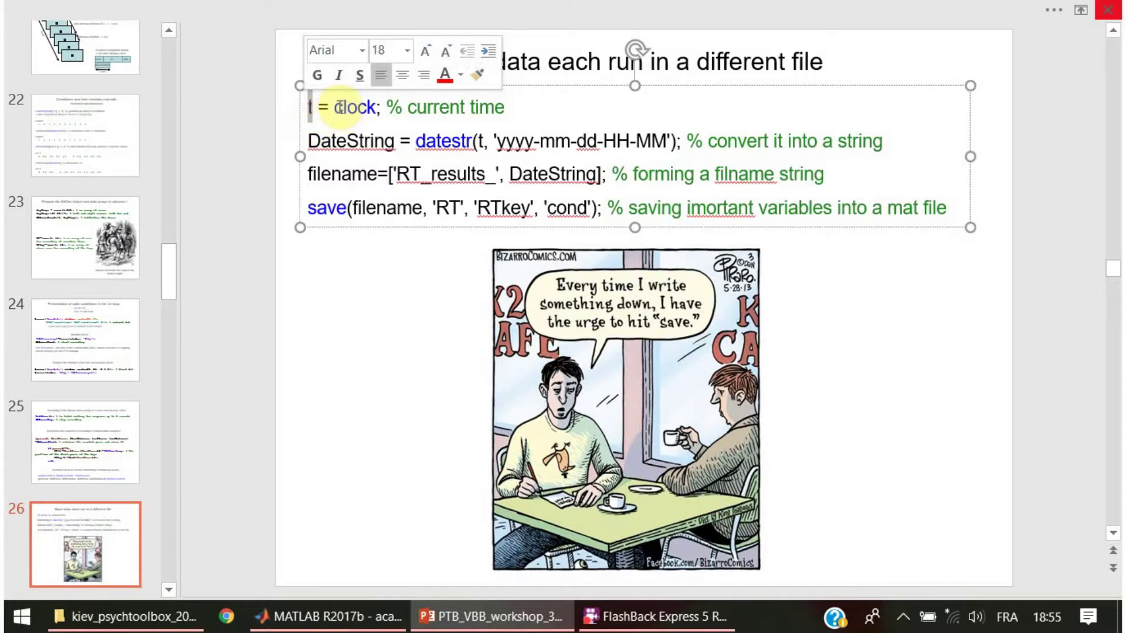
left_click(337, 107)
left_click_drag(347, 107, 375, 107)
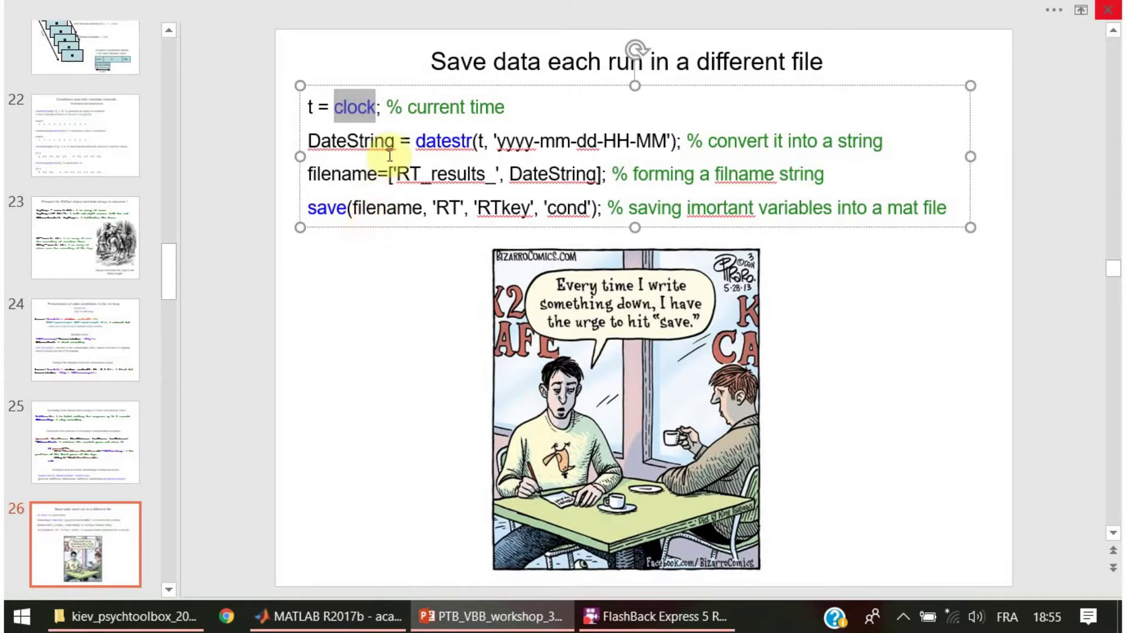
left_click_drag(394, 142, 303, 143)
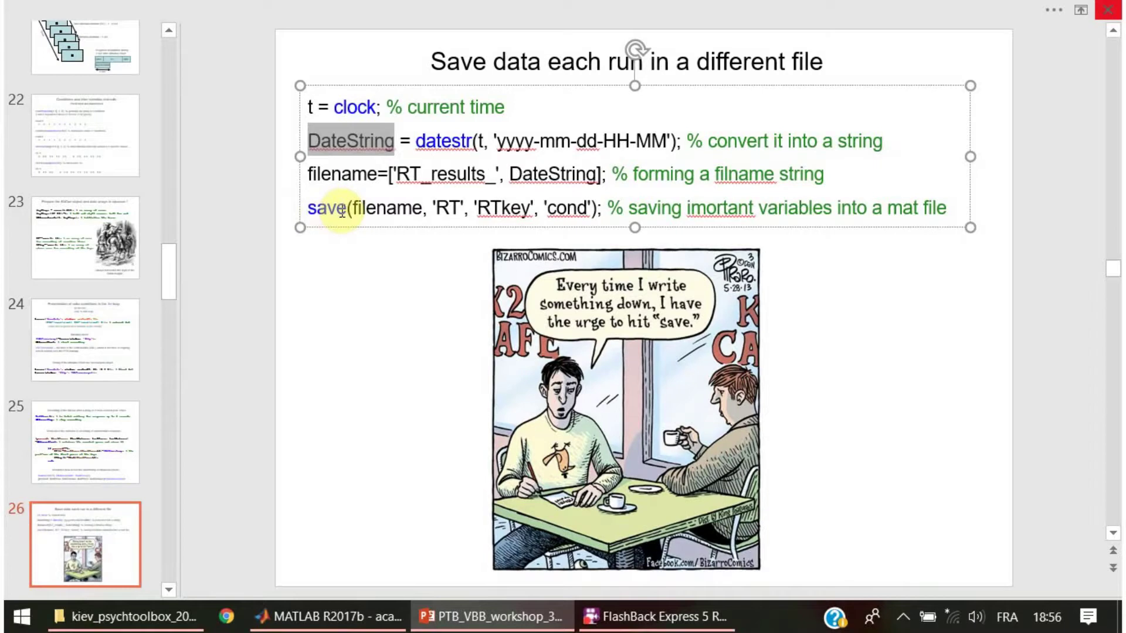
left_click_drag(352, 209, 423, 210)
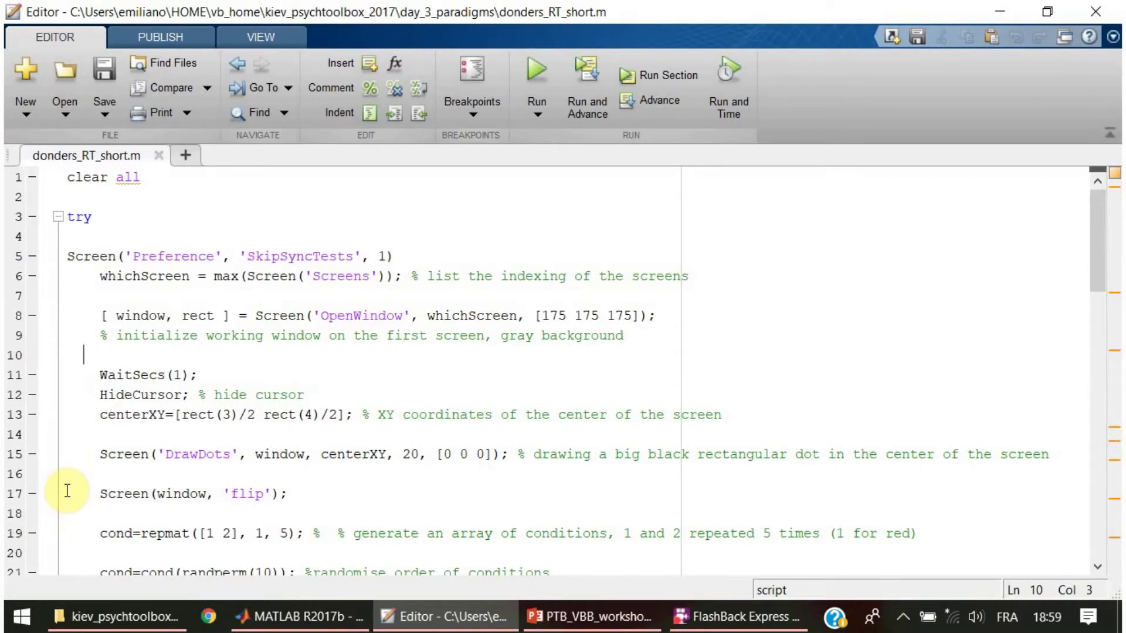
Step: Scroll down through donders_RT_short.m to review the trial setup, then scroll back up
scroll(67, 490, "down", 1)
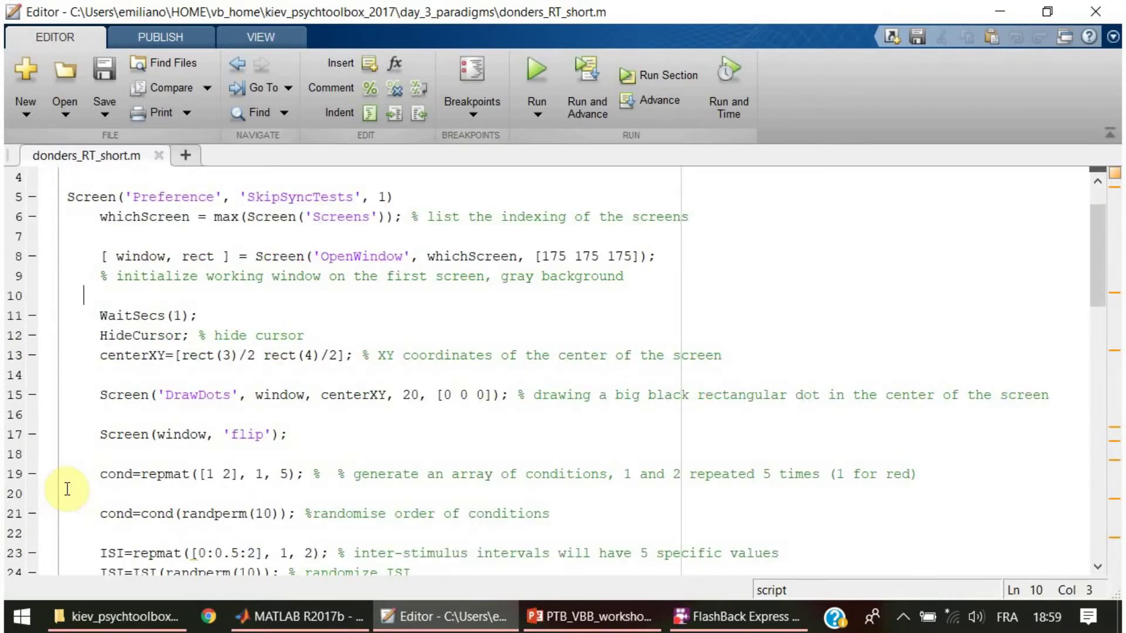
scroll(70, 490, "down", 10)
scroll(70, 490, "down", 7)
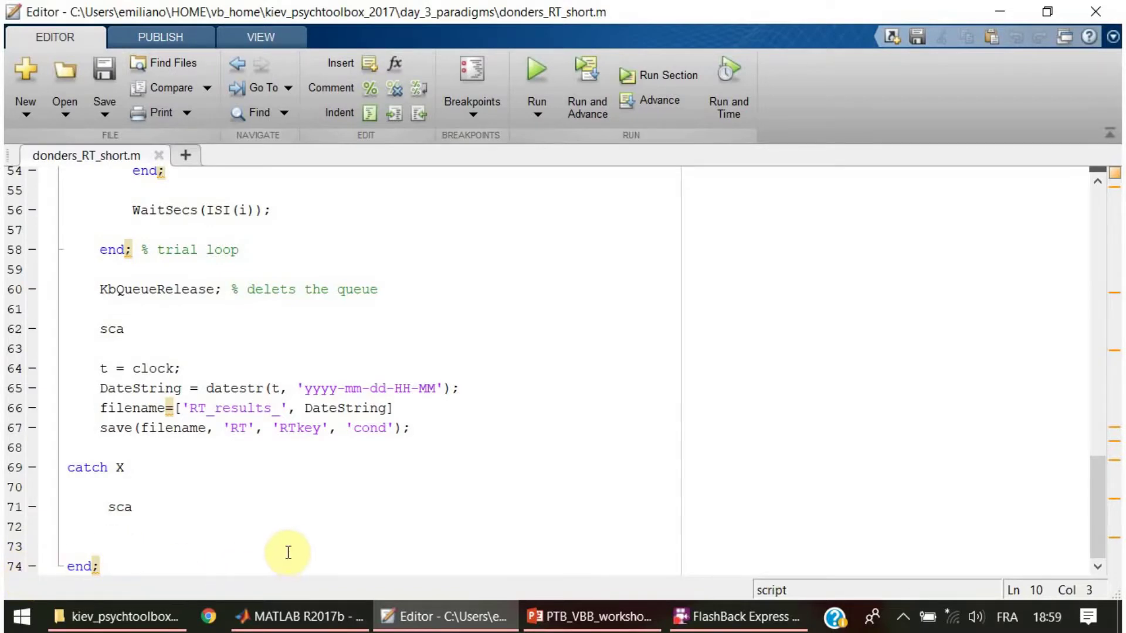
scroll(285, 540, "up", 18)
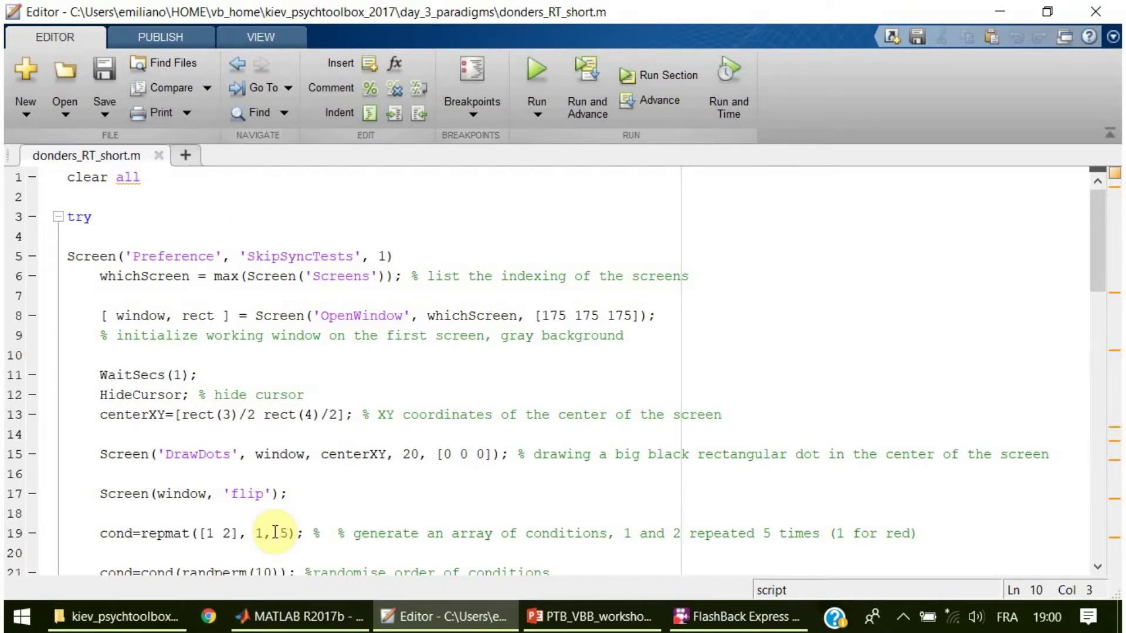
Step: Copy 'clear all' from line 1 and run it in the Command Window, with the Workspace shown
left_click_drag(140, 177, 88, 179)
right_click(88, 178)
left_click(138, 282)
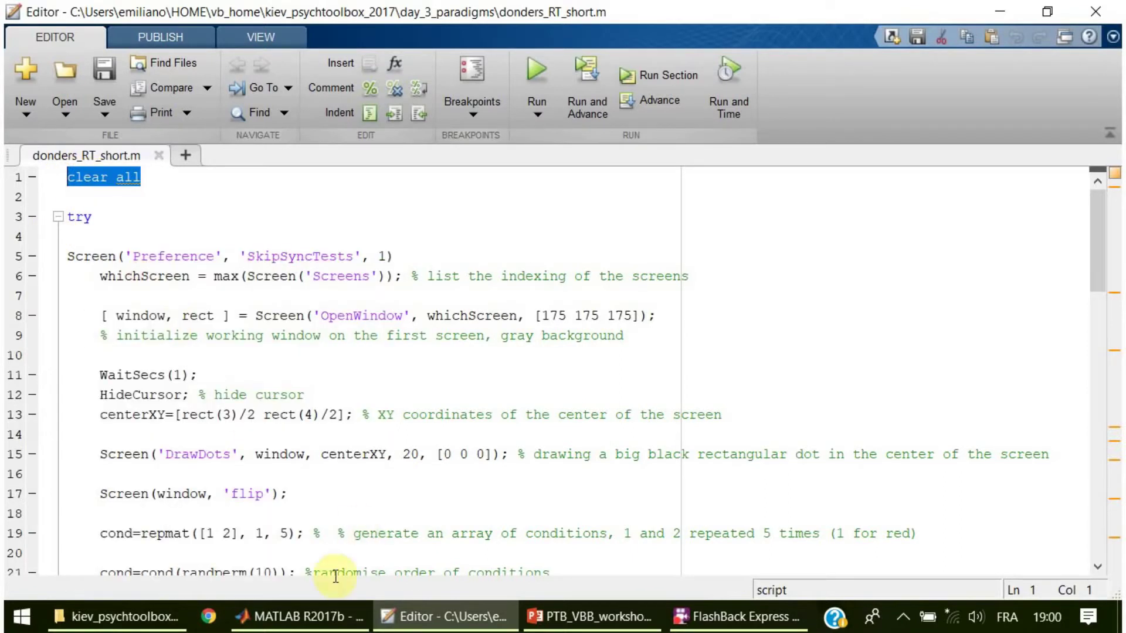
left_click(310, 617)
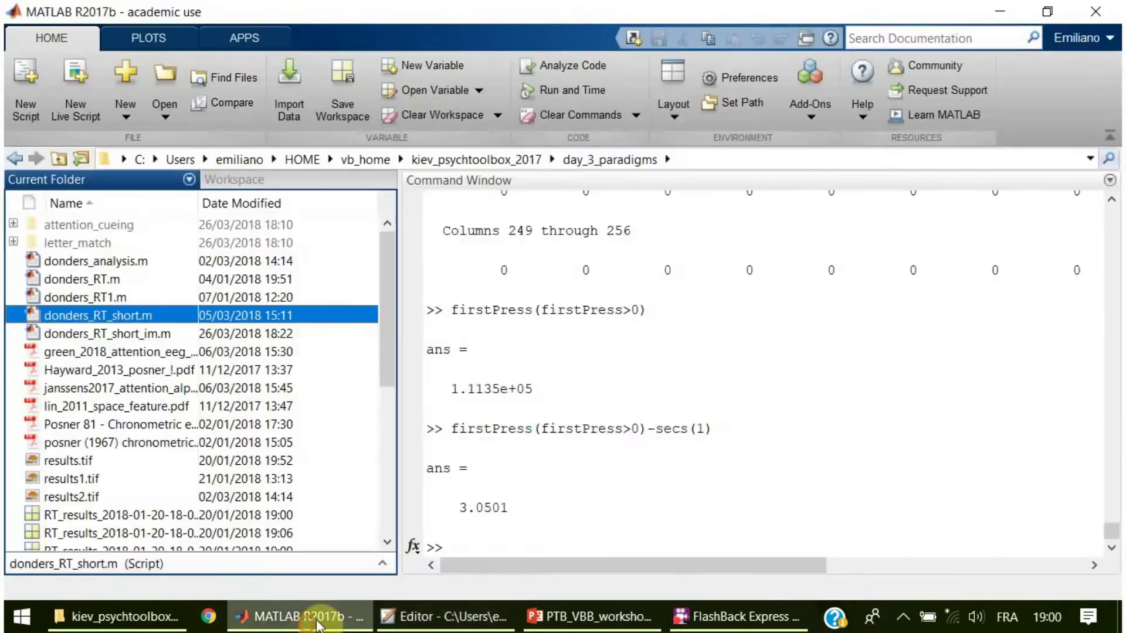
left_click(241, 182)
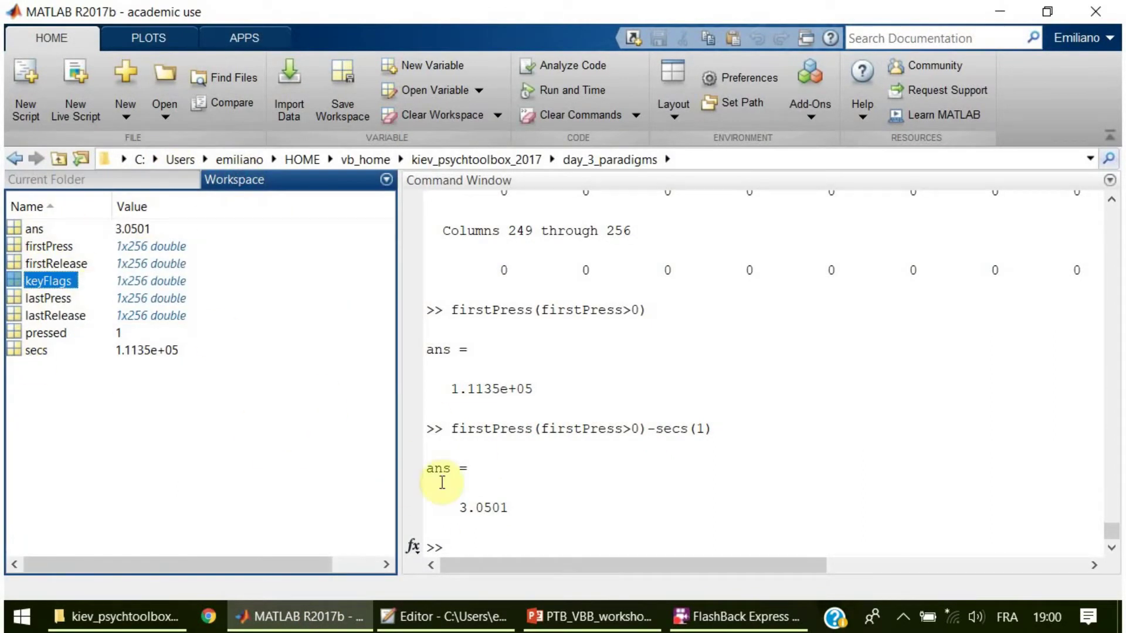
left_click(545, 535)
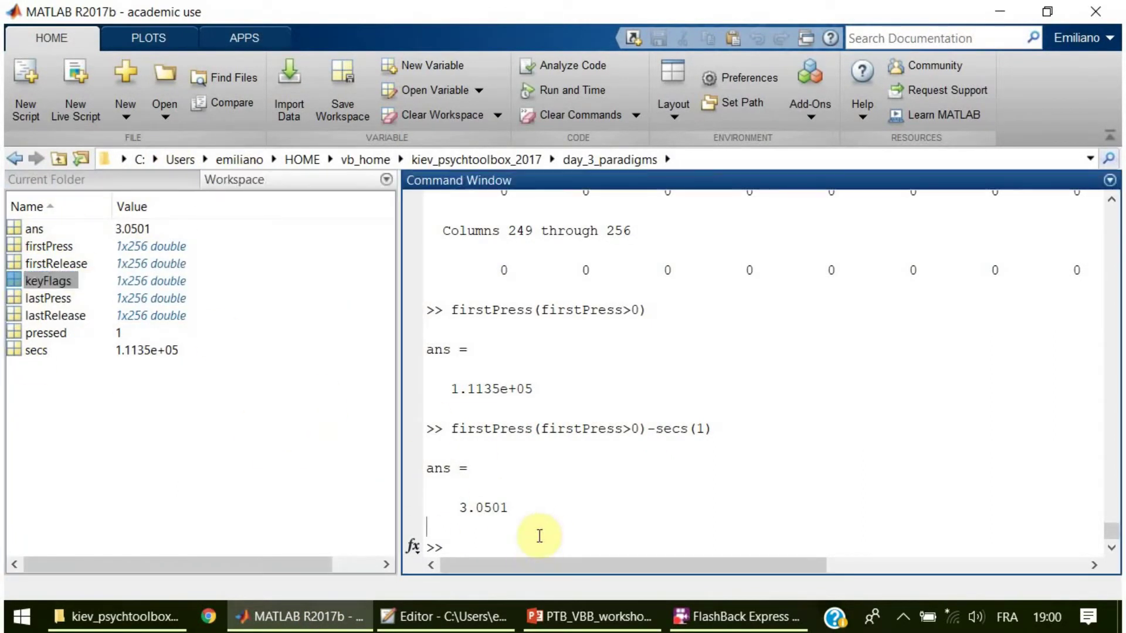
key("ctrl+v")
key("Return")
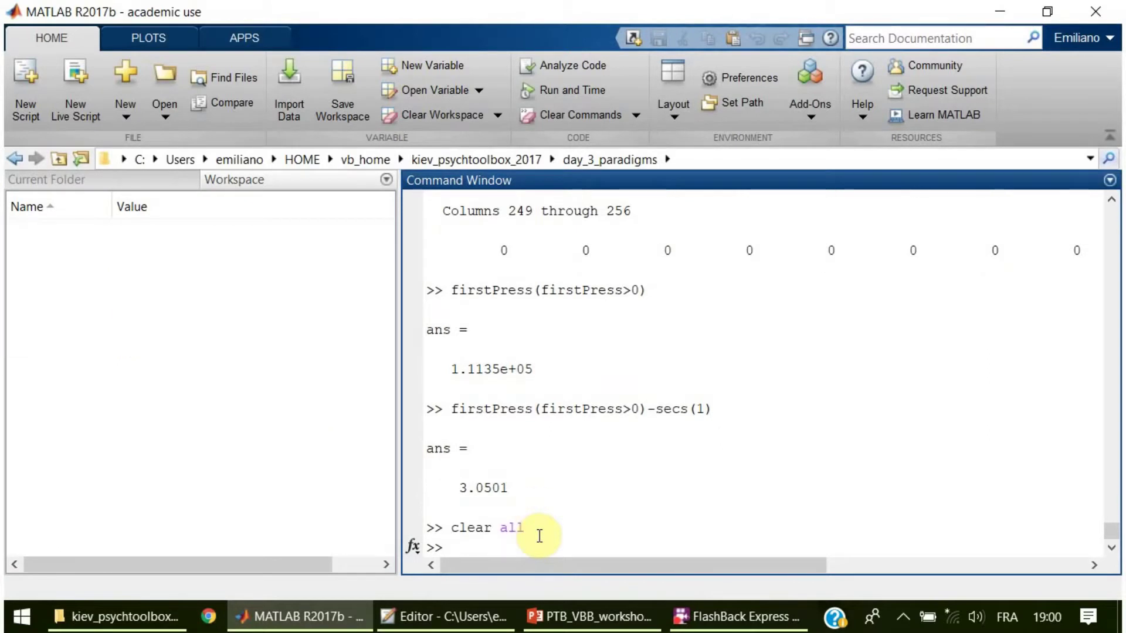
left_click(477, 615)
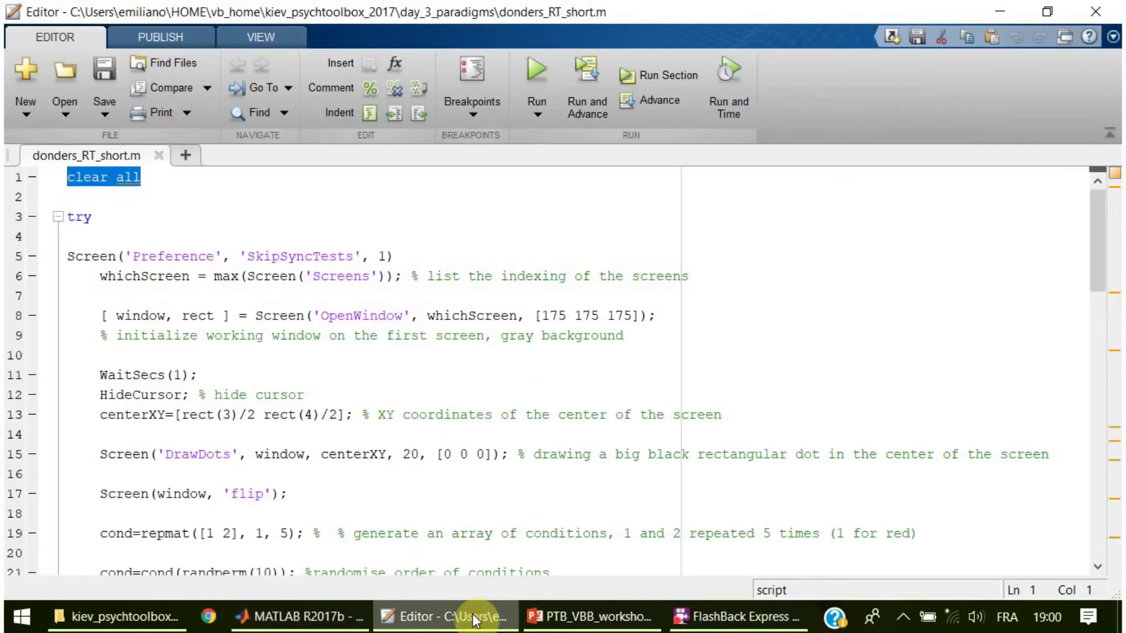
left_click(76, 219)
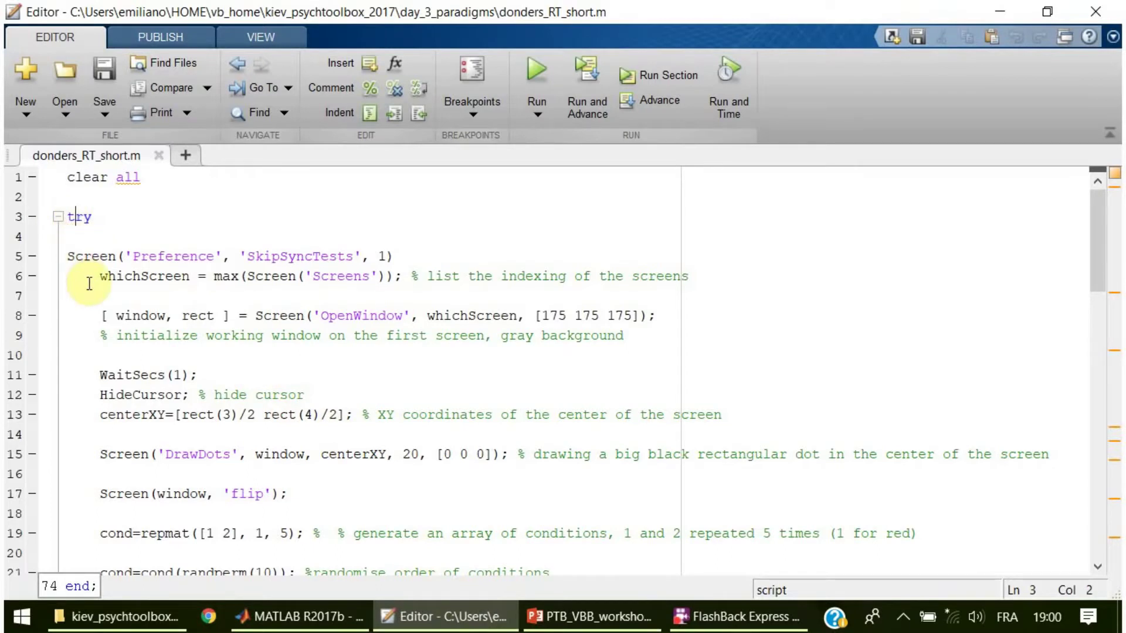
scroll(87, 341, "down", 4)
scroll(86, 341, "down", 14)
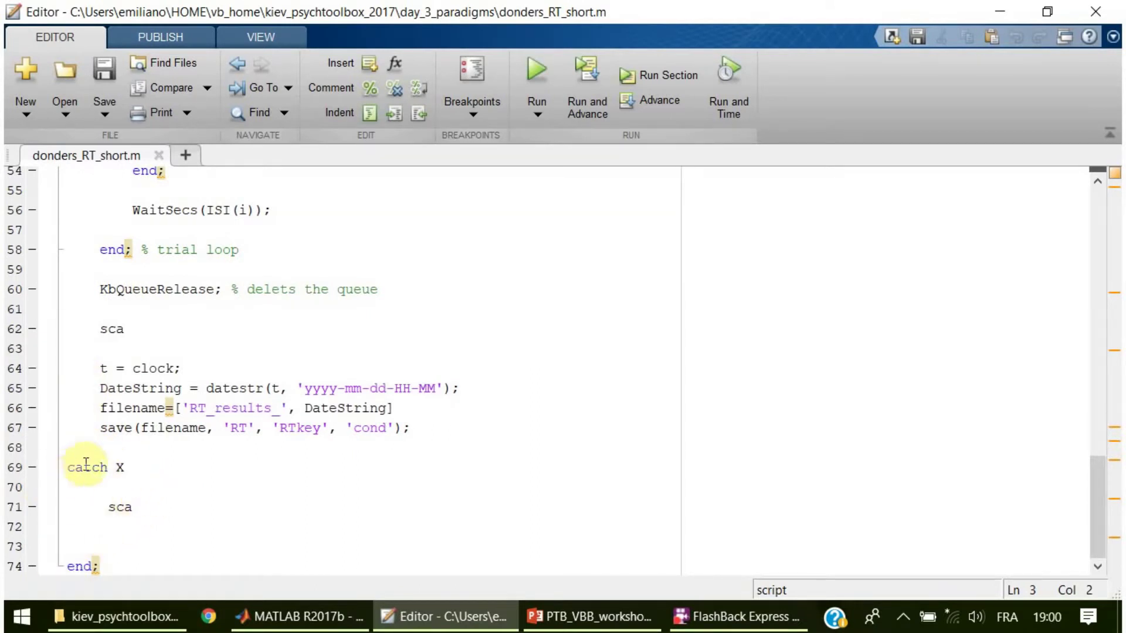
double_click(119, 467)
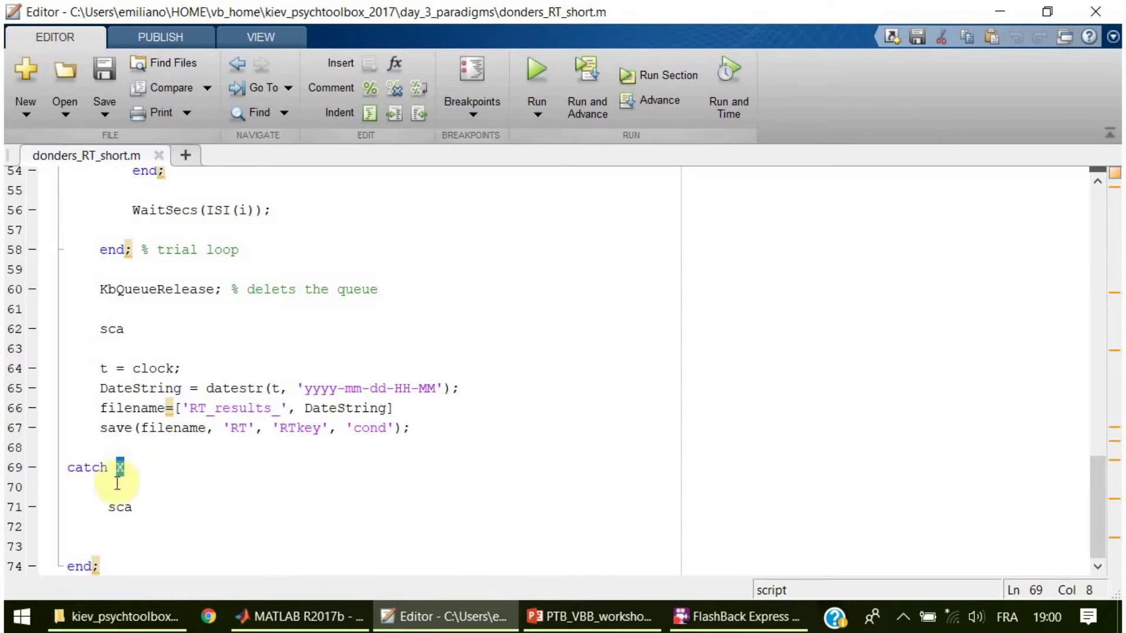
left_click_drag(101, 507, 140, 505)
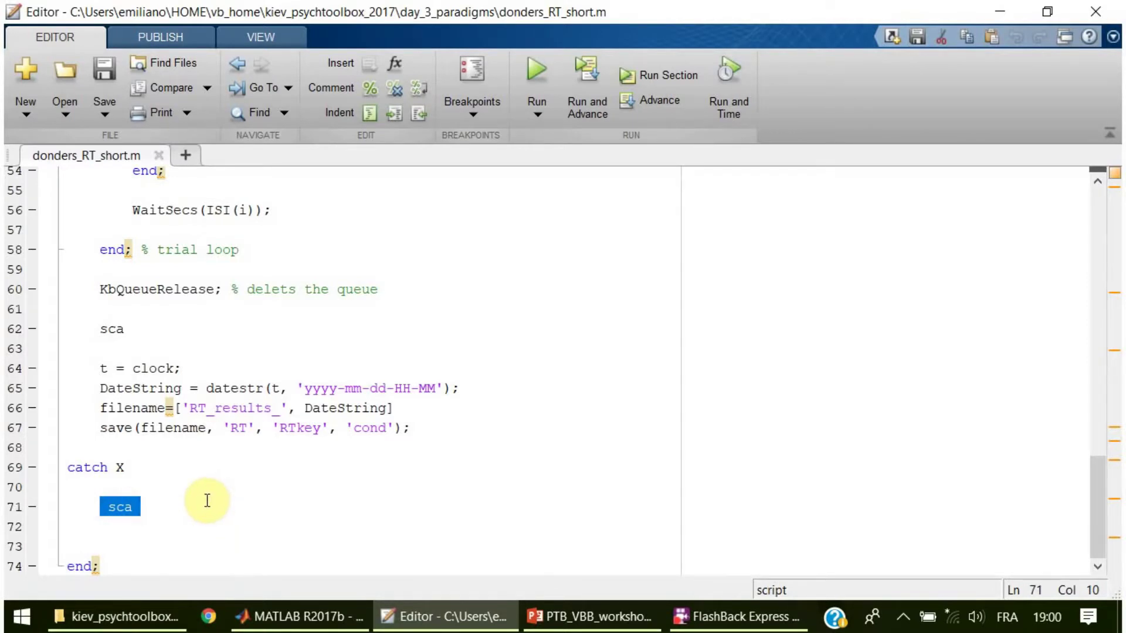
scroll(207, 501, "up", 5)
scroll(207, 500, "up", 13)
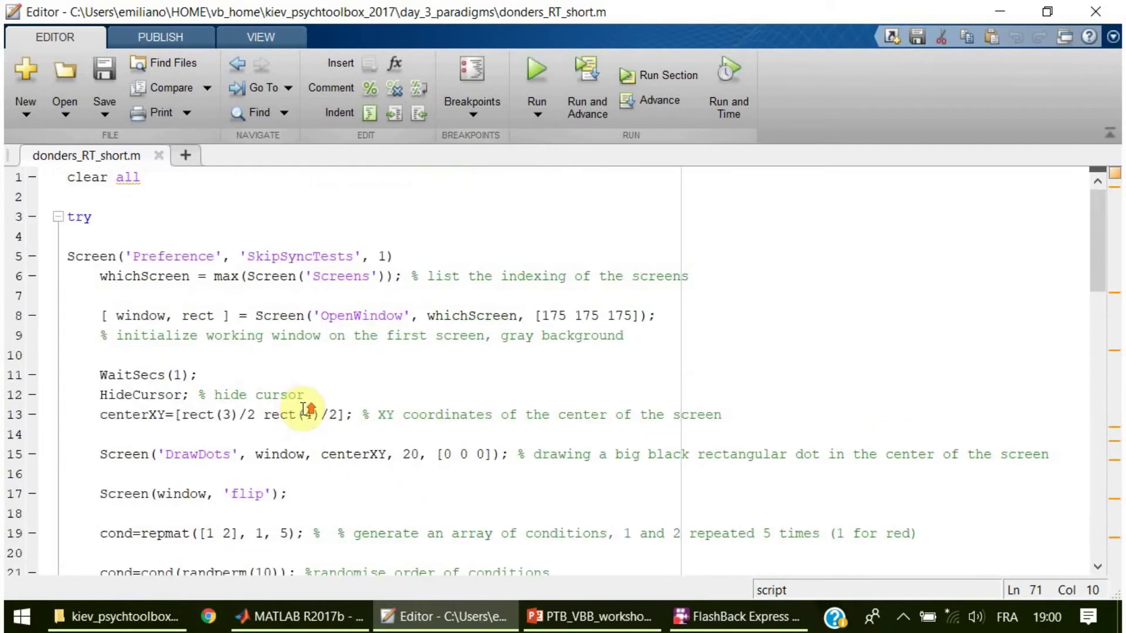
scroll(61, 432, "down", 18)
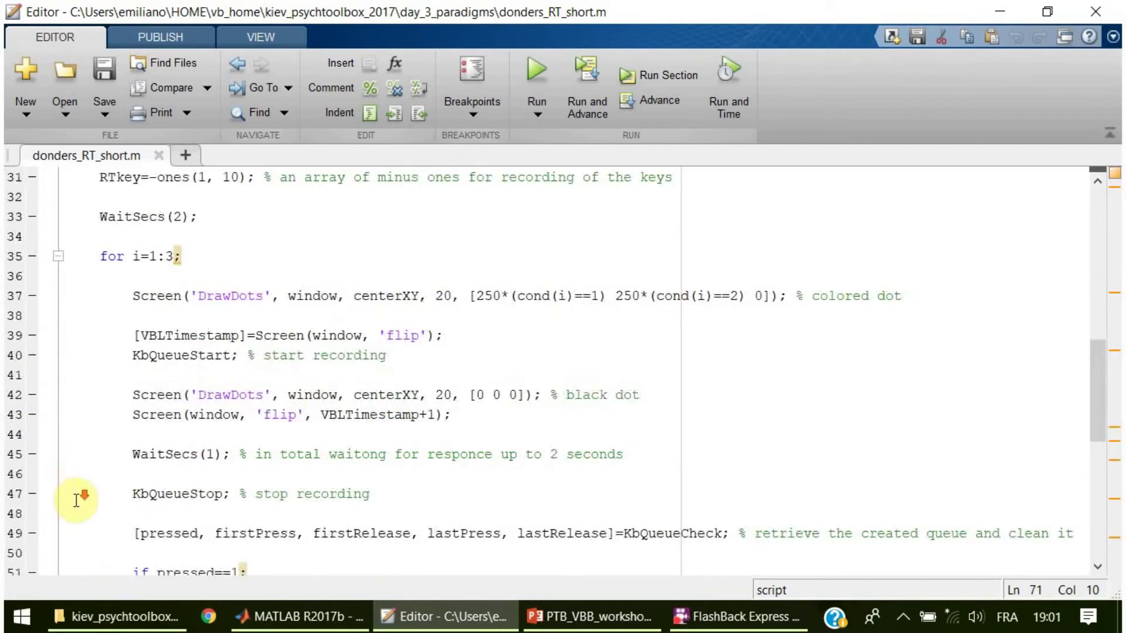
scroll(150, 384, "up", 18)
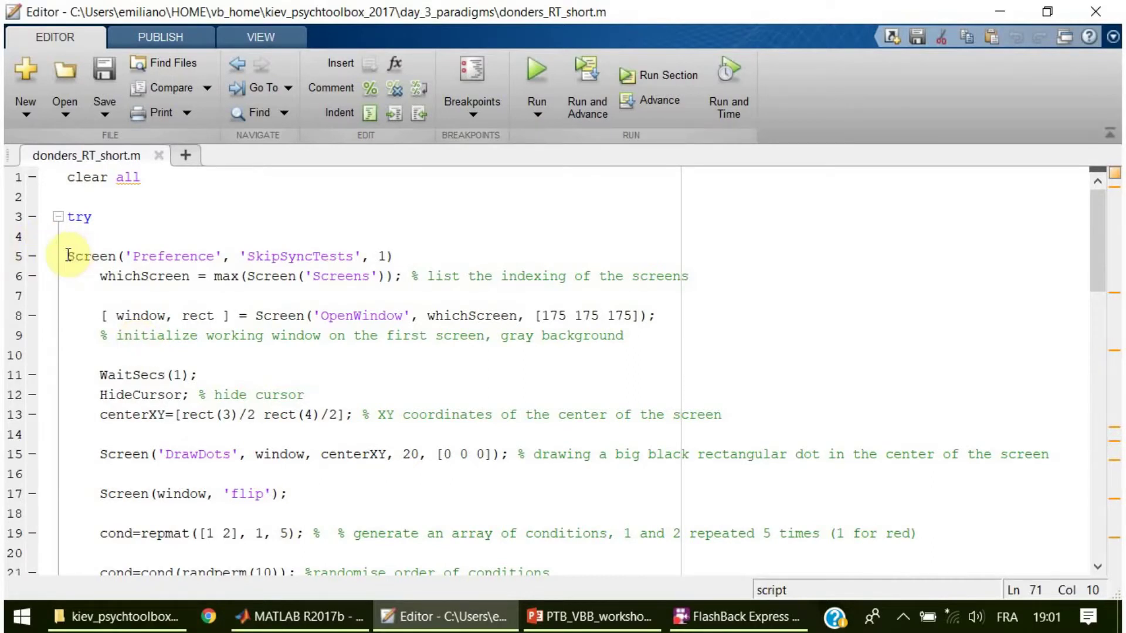
left_click_drag(67, 258, 409, 254)
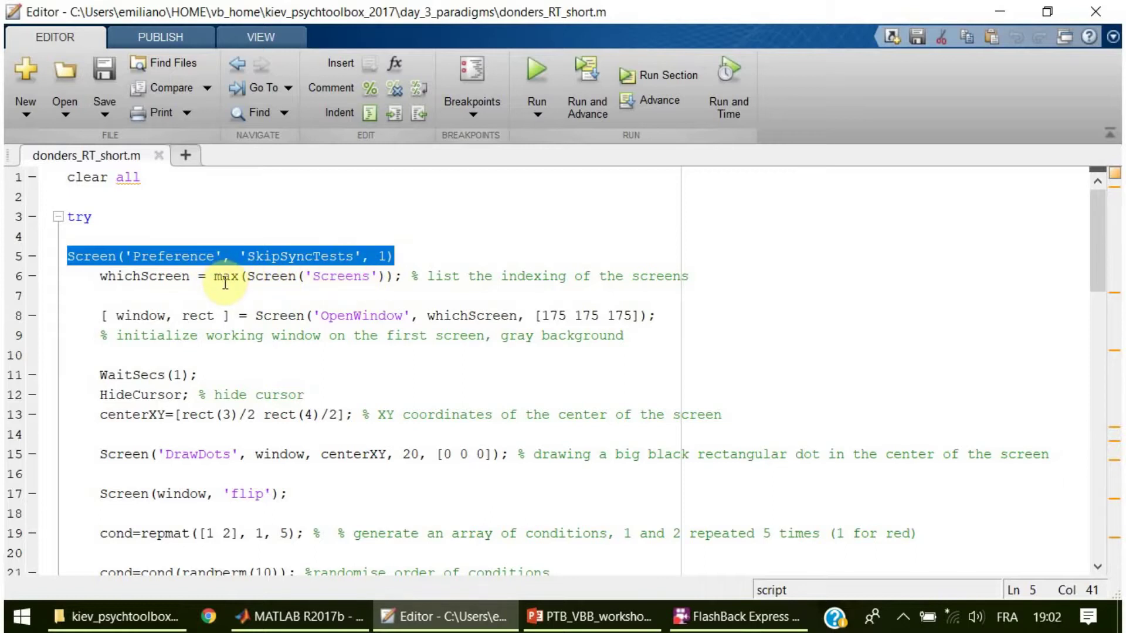
left_click(178, 275)
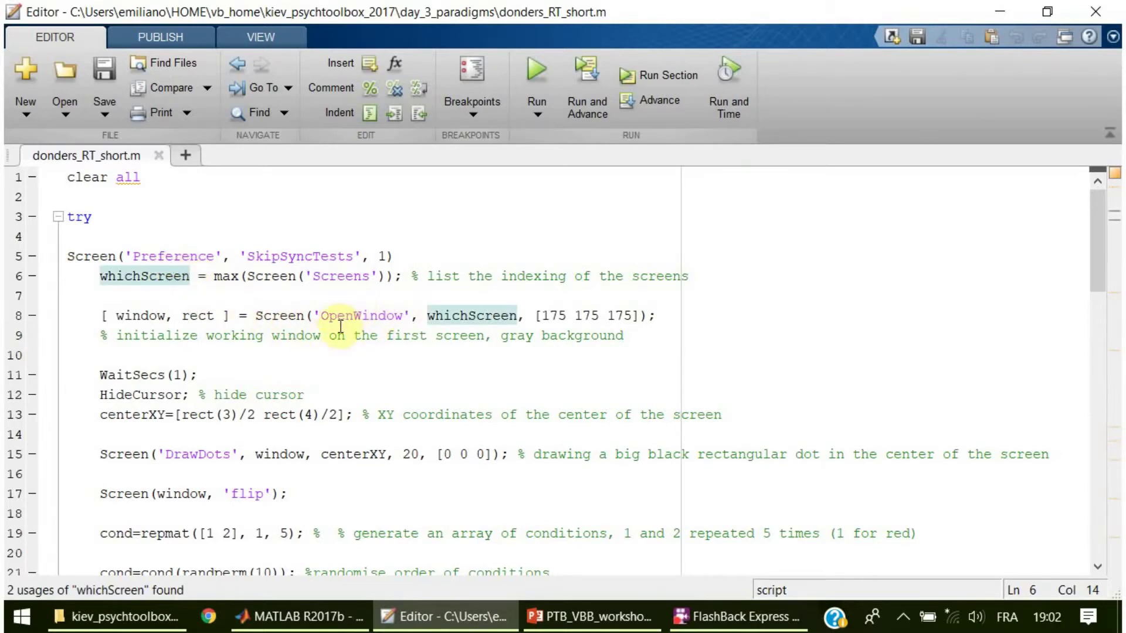
scroll(396, 374, "down", 1)
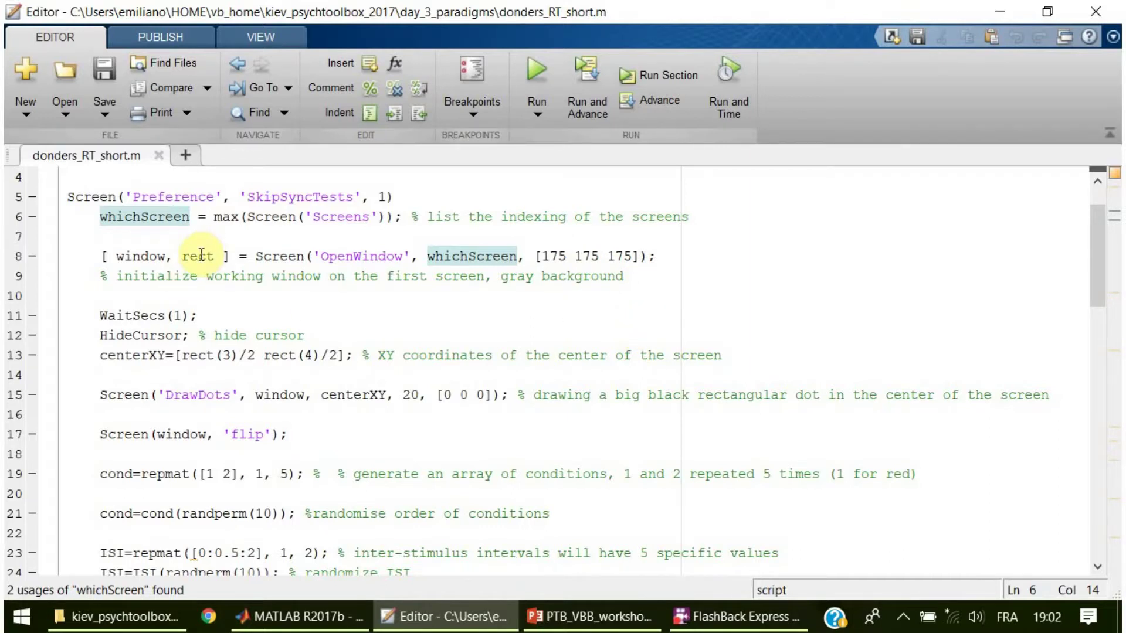
left_click(143, 256)
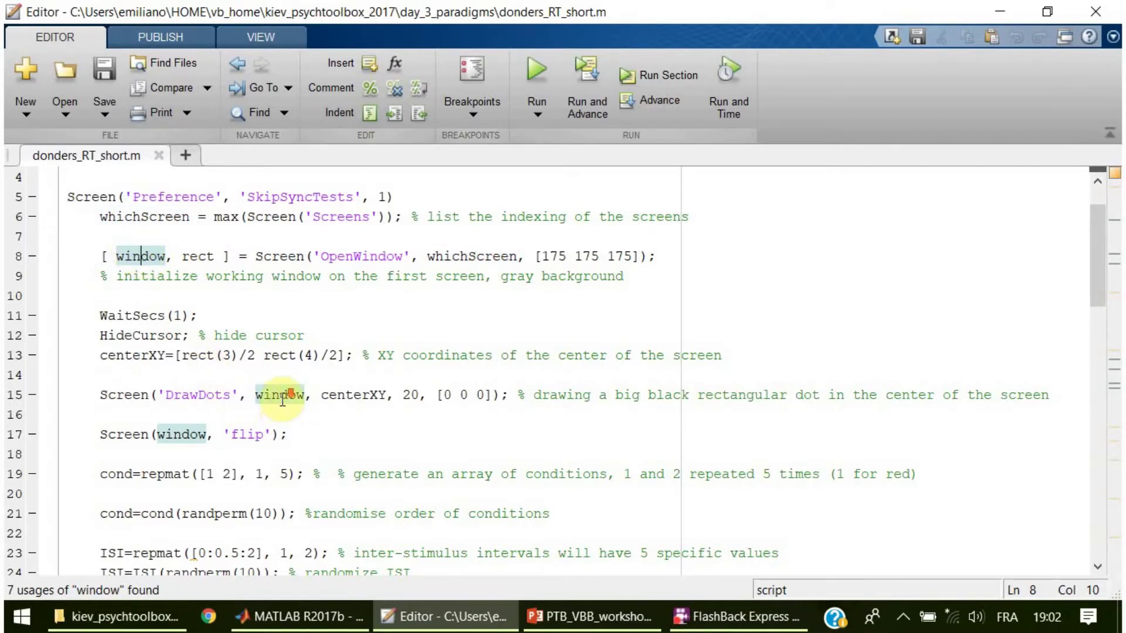
scroll(271, 446, "down", 8)
scroll(275, 457, "down", 1)
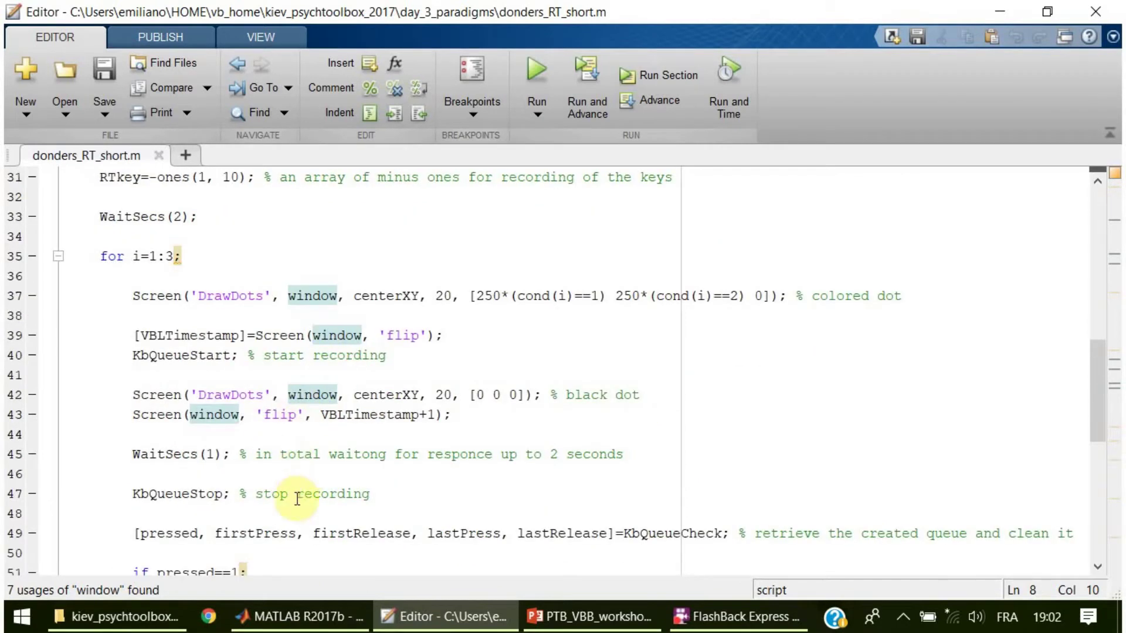
scroll(287, 505, "down", 2)
scroll(264, 418, "up", 12)
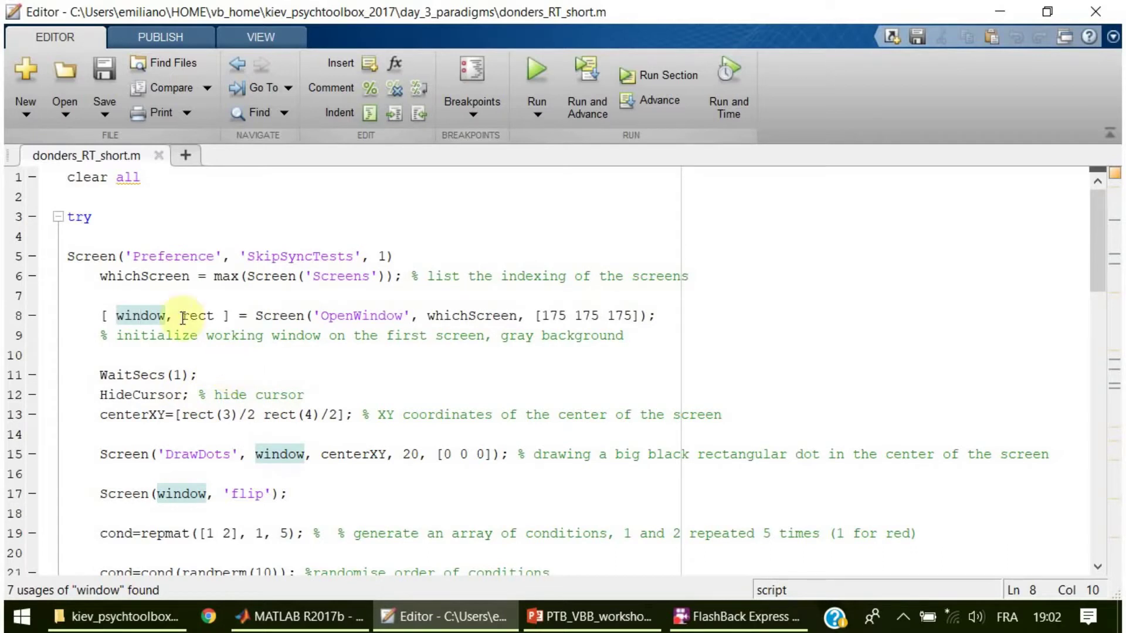
left_click(149, 375)
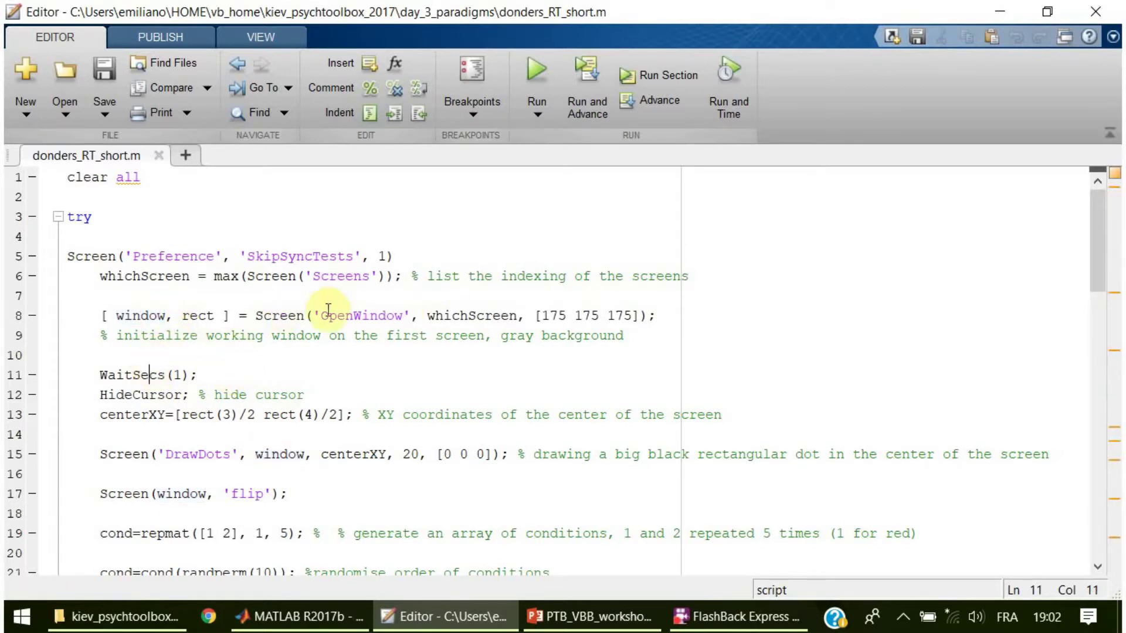
scroll(230, 399, "down", 1)
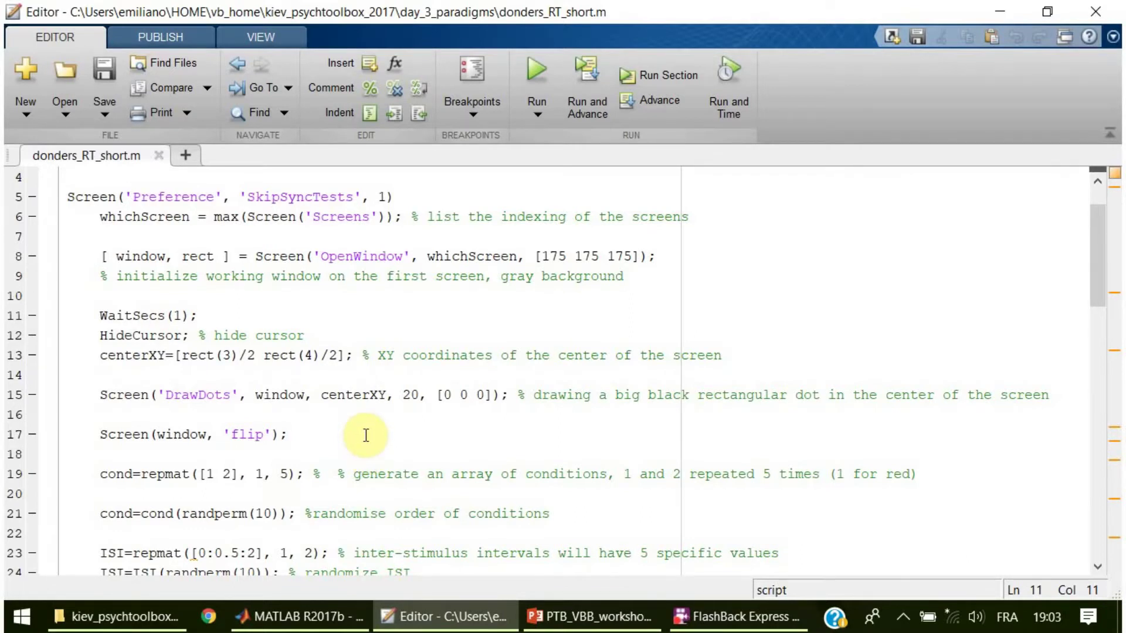
scroll(365, 435, "down", 1)
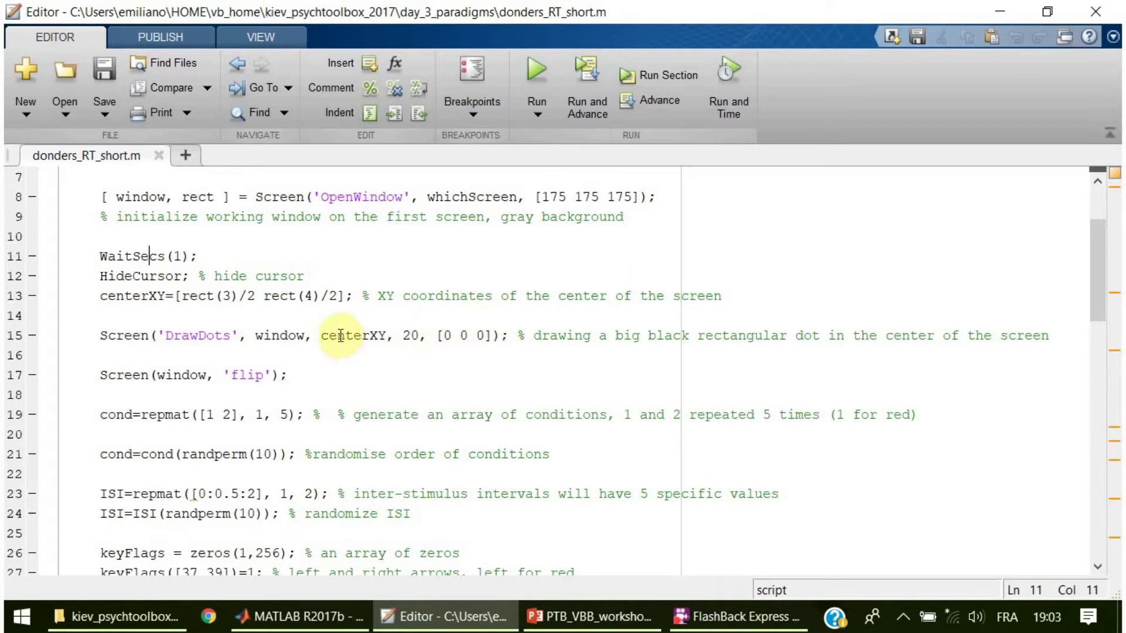
left_click(269, 333)
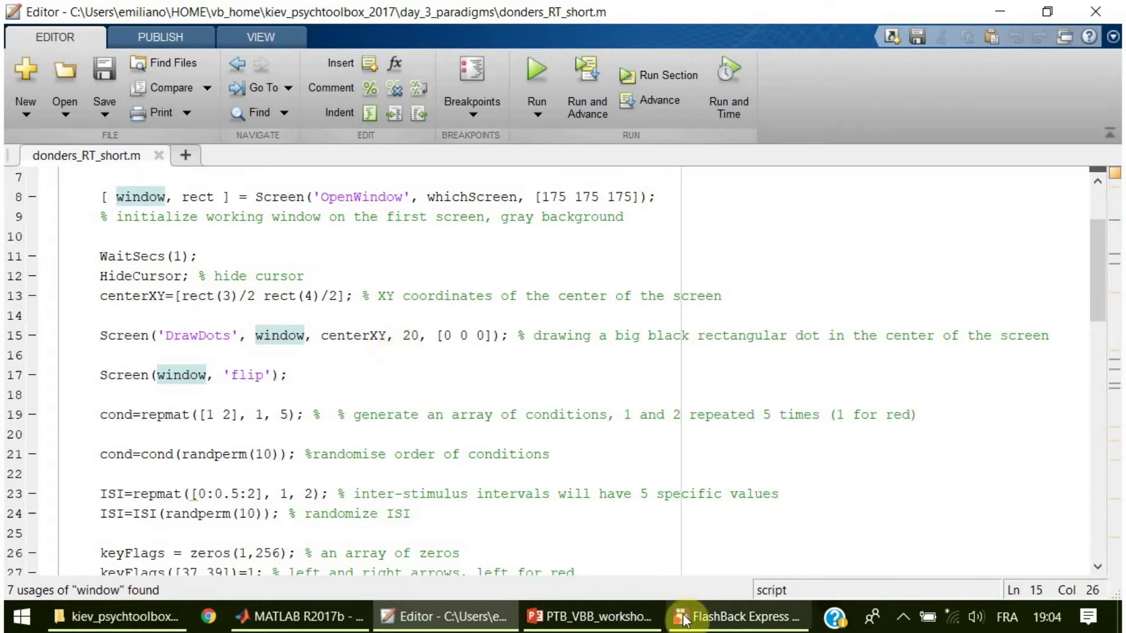
mouse_move(684, 619)
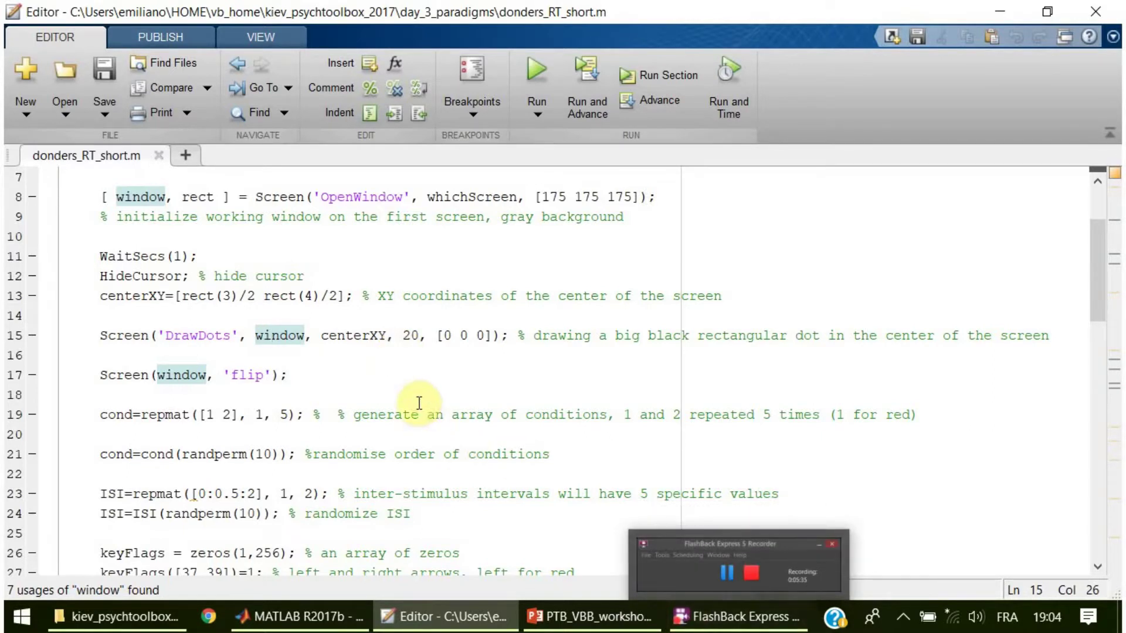
left_click(399, 374)
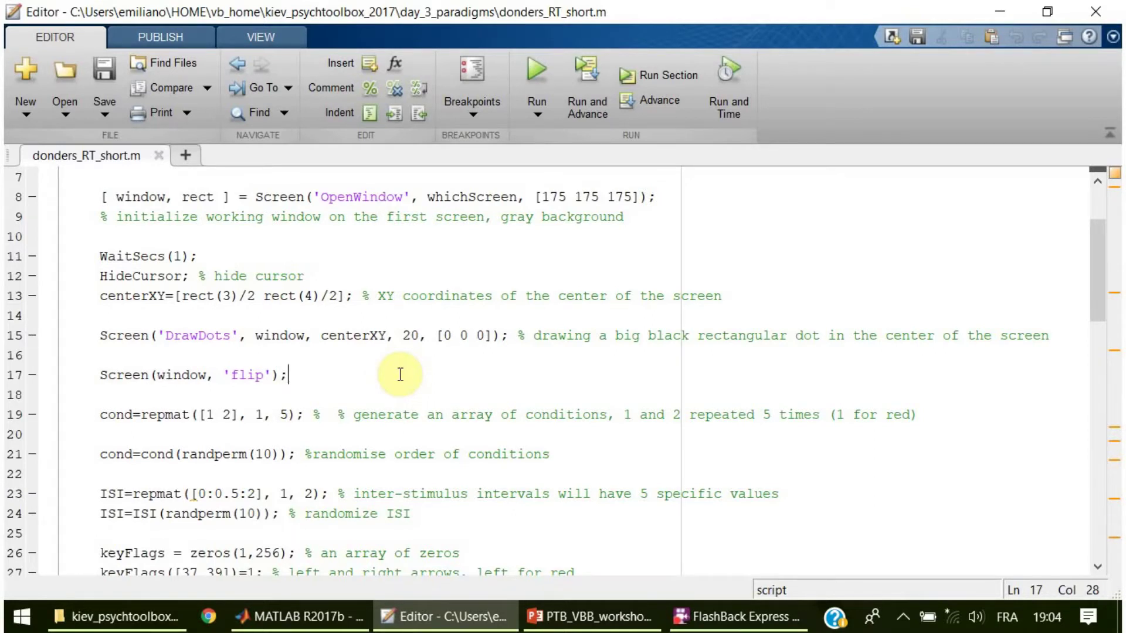
scroll(391, 361, "down", 1)
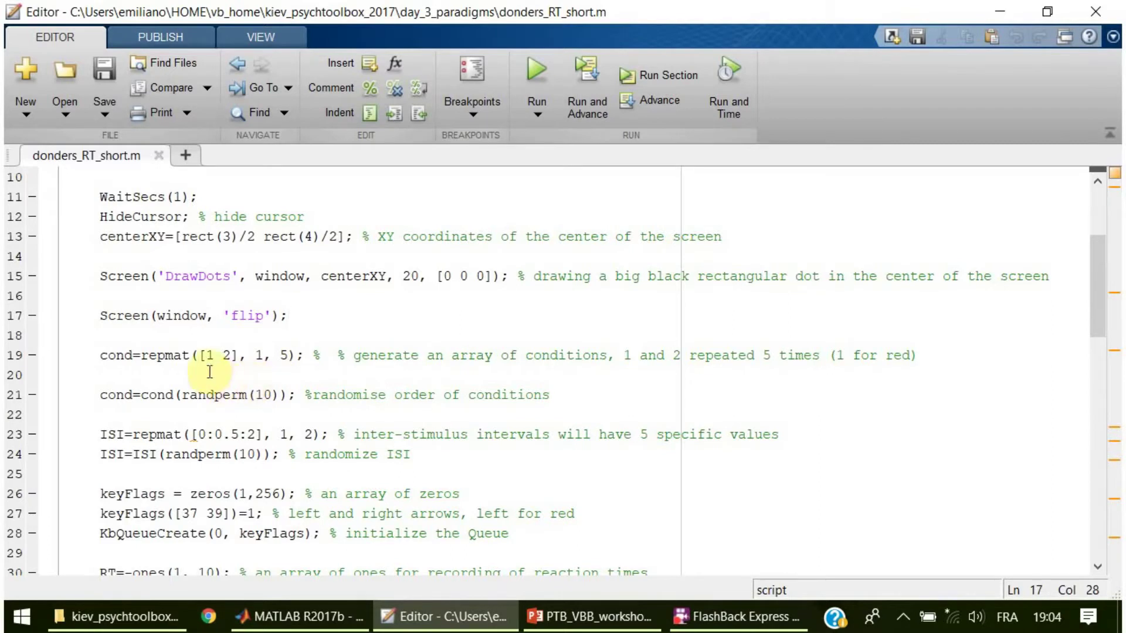
Step: Run line 19, cond=repmat([1 2], 1, 5), in the Command Window
triple_click(191, 354)
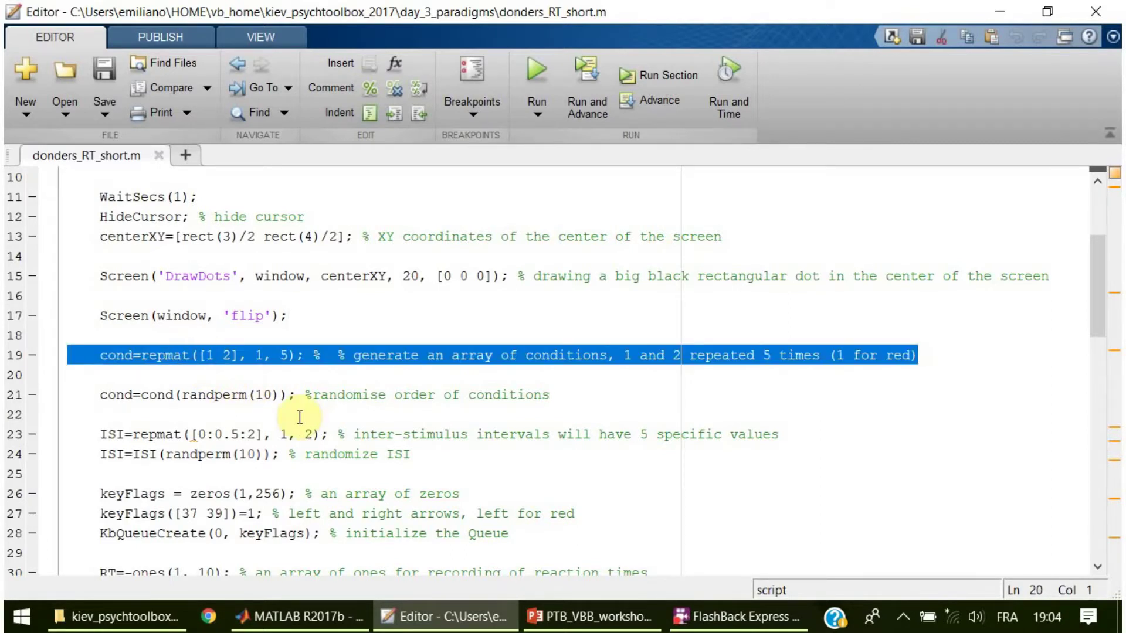
left_click(317, 616)
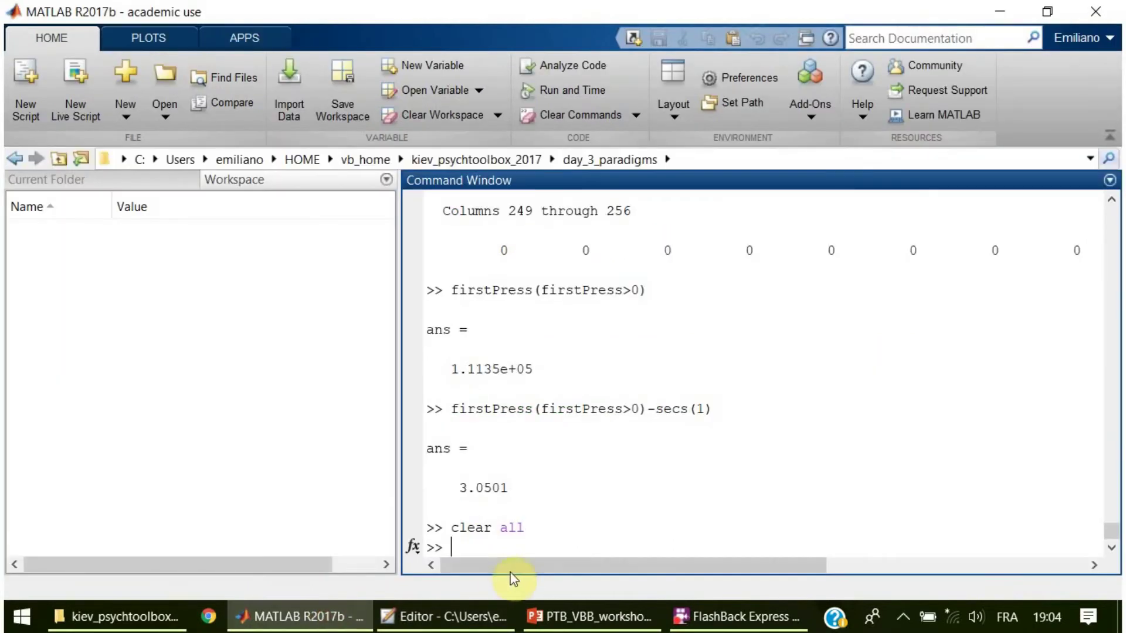
key("ctrl+v")
key("Return")
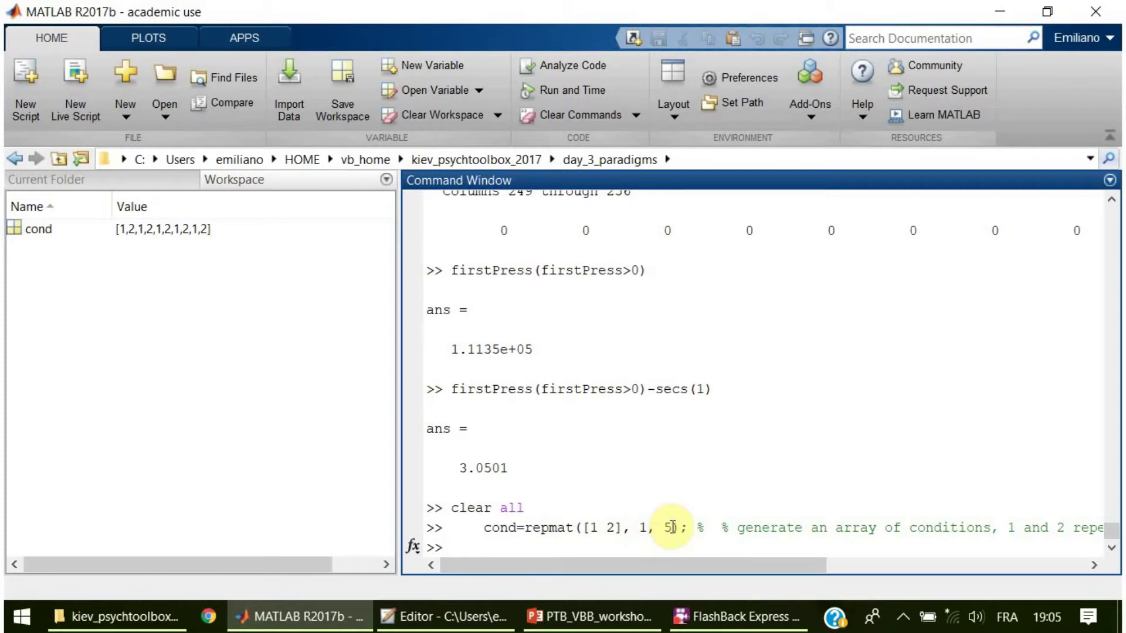
Step: Back in the Editor, copy randperm(10) from line 21
left_click(475, 615)
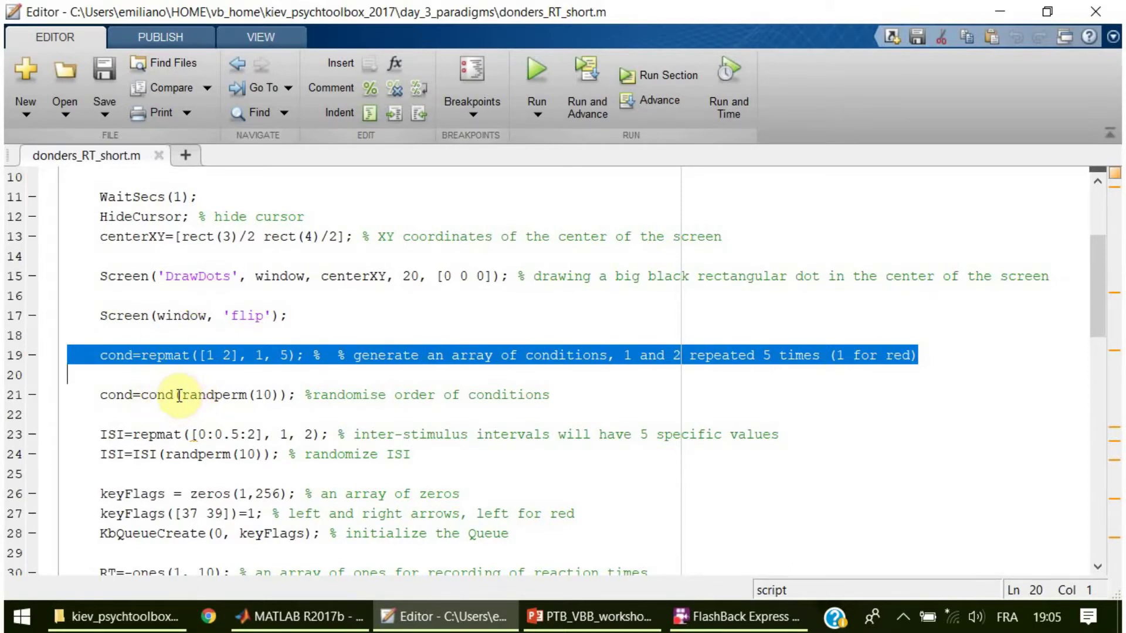
left_click_drag(182, 396, 277, 404)
right_click(265, 404)
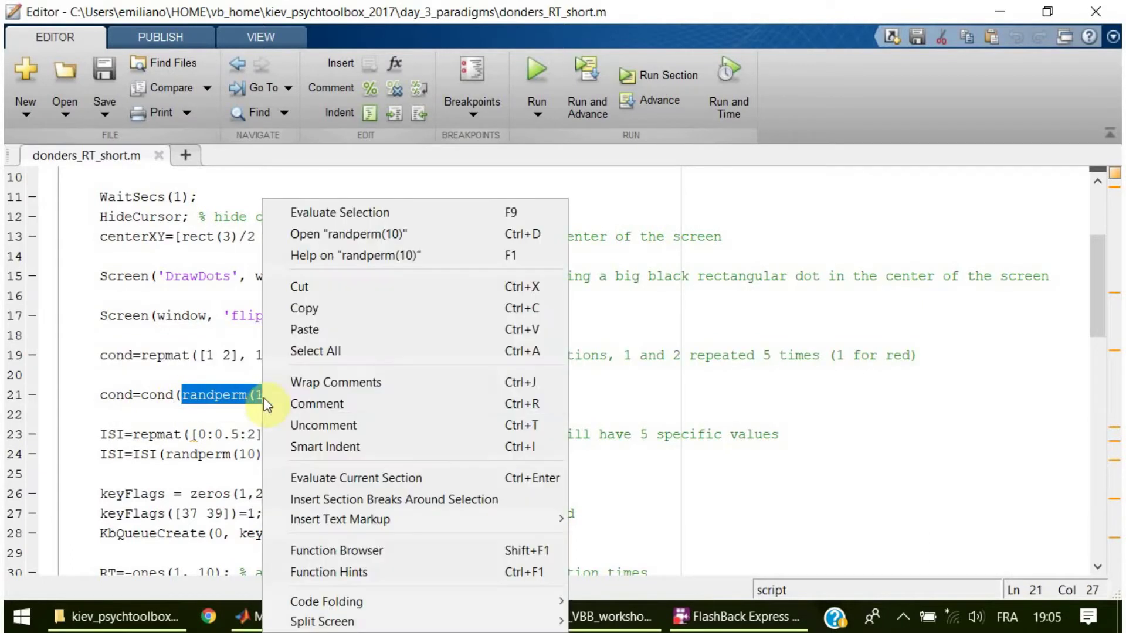
left_click(325, 308)
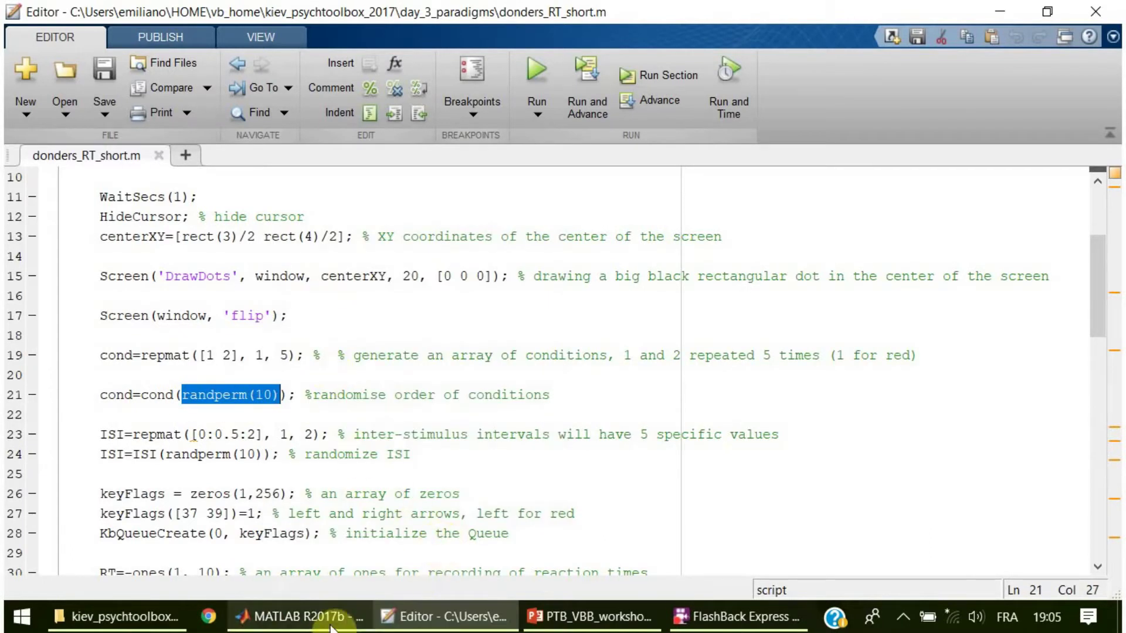
Step: Run randperm(10) twice in the Command Window to see two different permutations
left_click(299, 616)
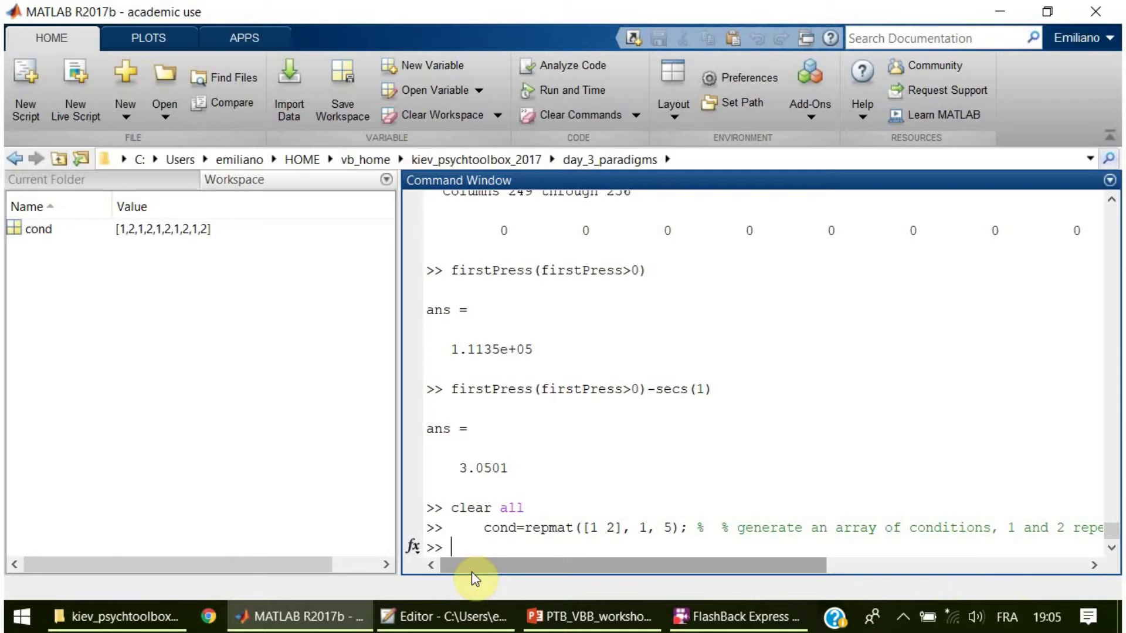
type("randperm(10)")
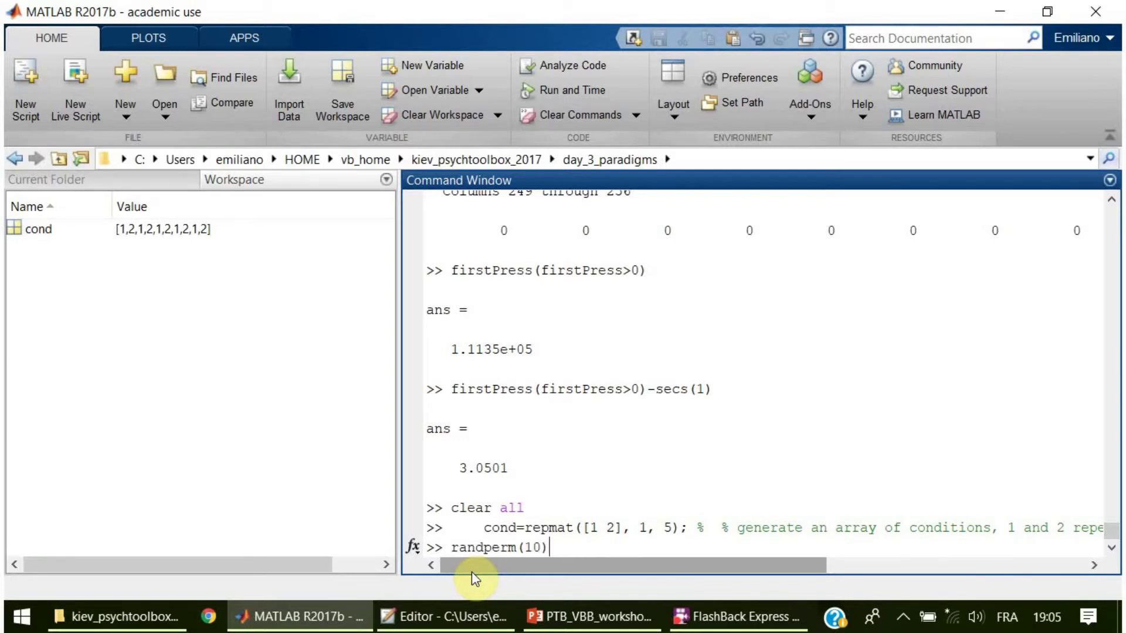
key("Return")
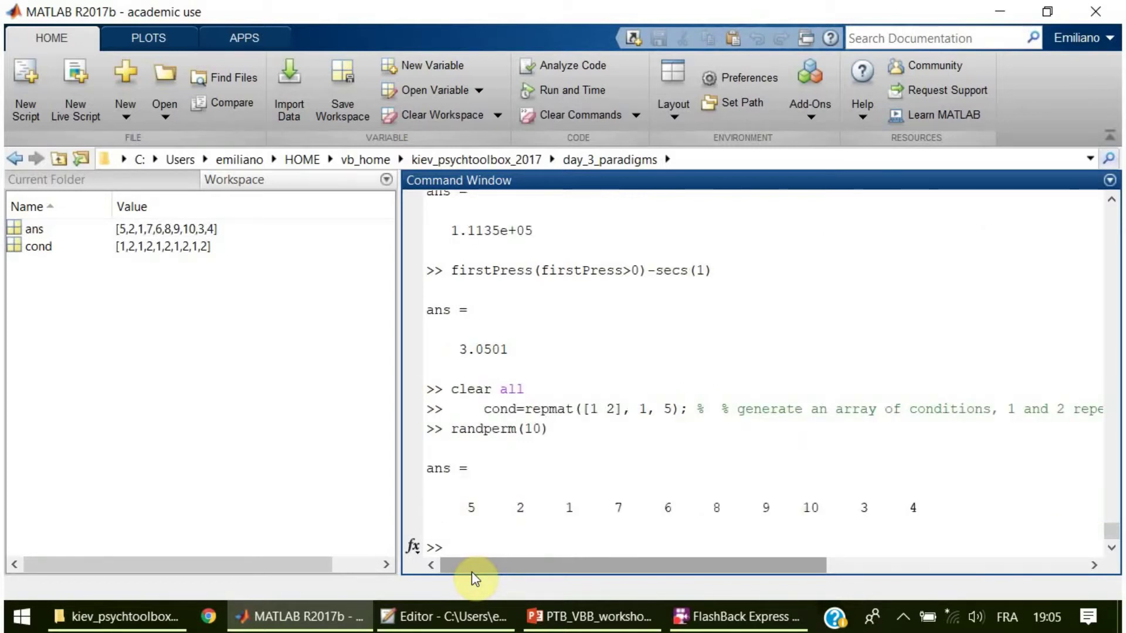
key("Up")
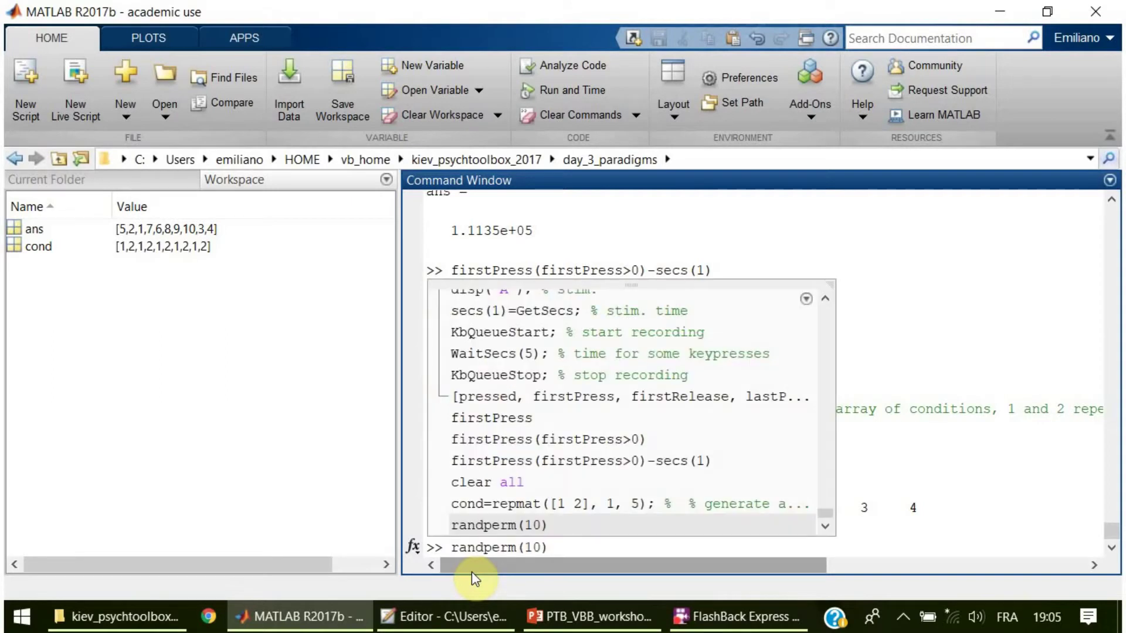
key("Return")
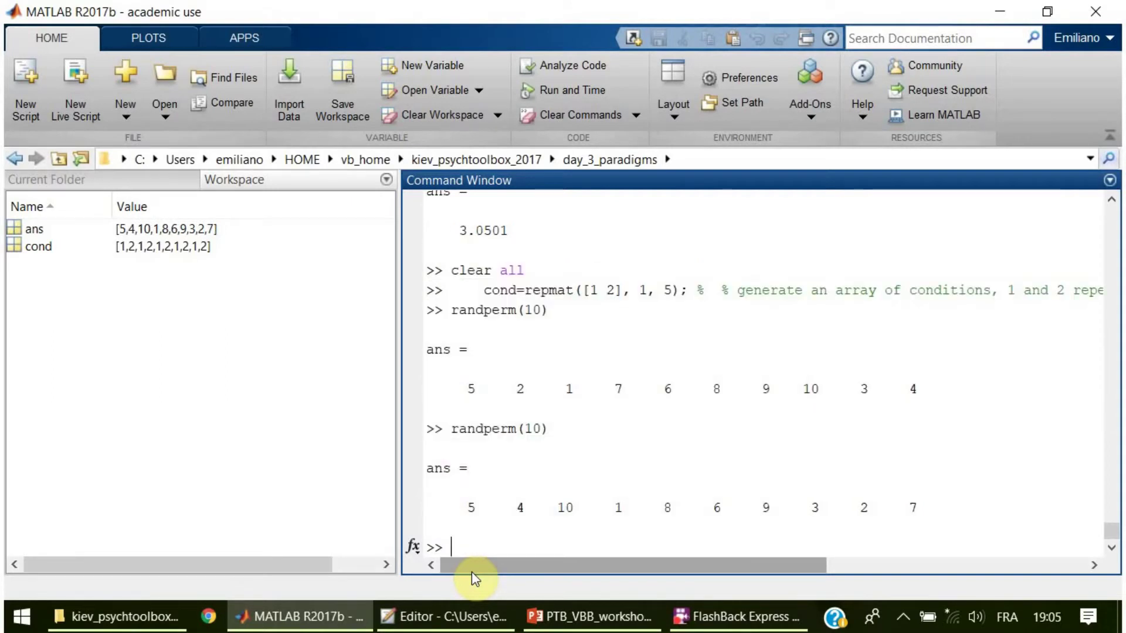
Step: Paste line 21, cond=cond(randperm(10)), at the prompt and run it to shuffle cond
left_click(474, 618)
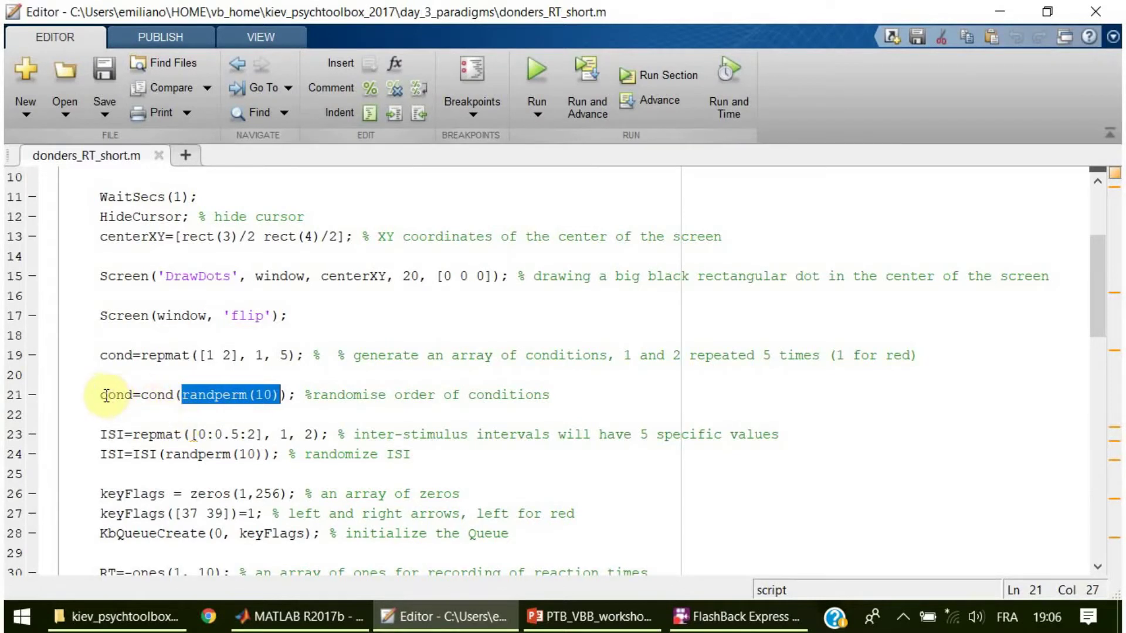
left_click_drag(100, 394, 287, 406)
left_click(299, 616)
key("ctrl+v")
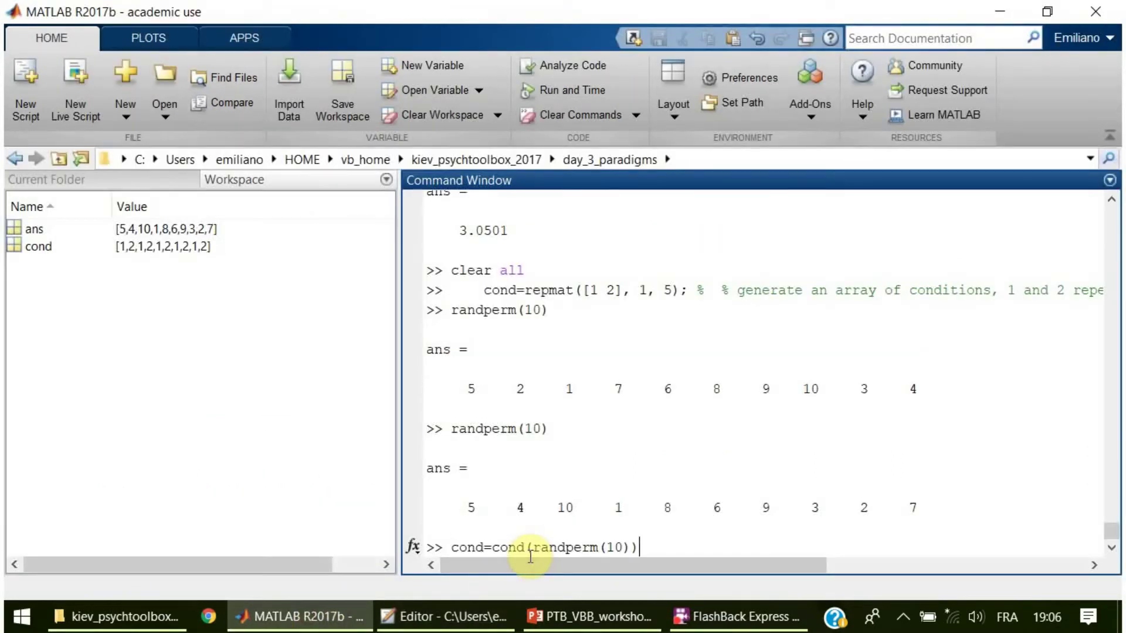
key("Return")
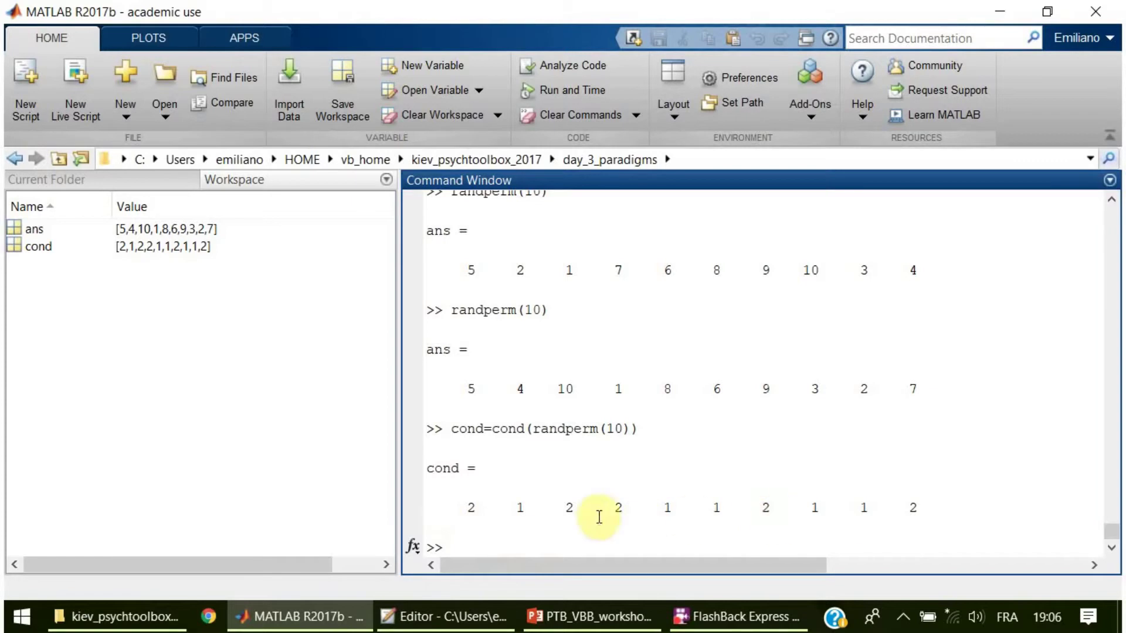
left_click(502, 621)
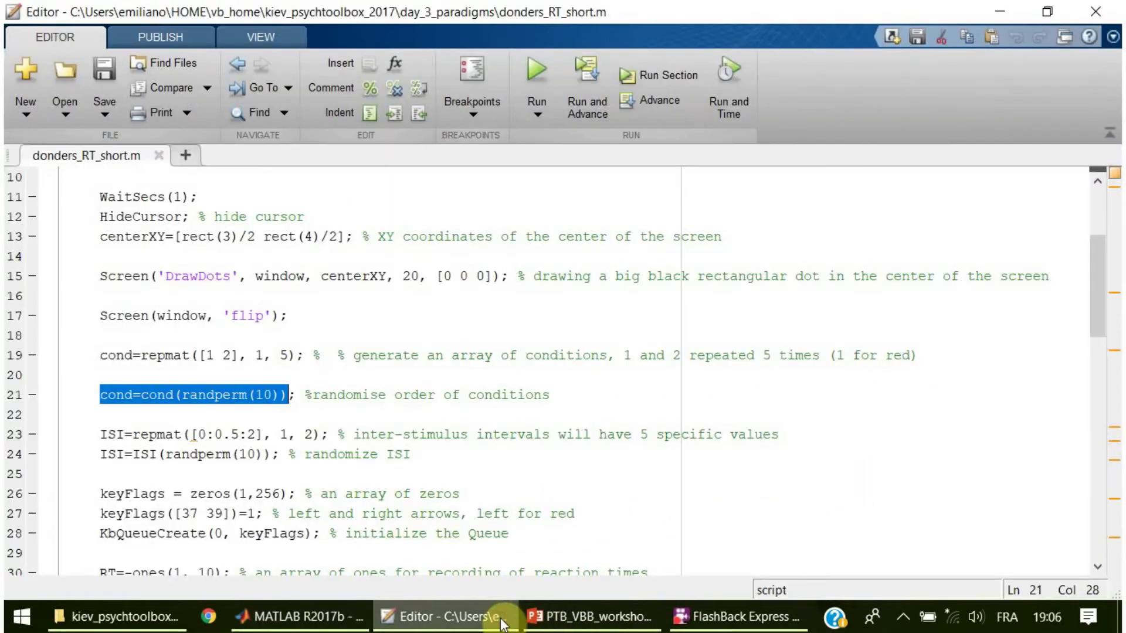
scroll(337, 445, "down", 1)
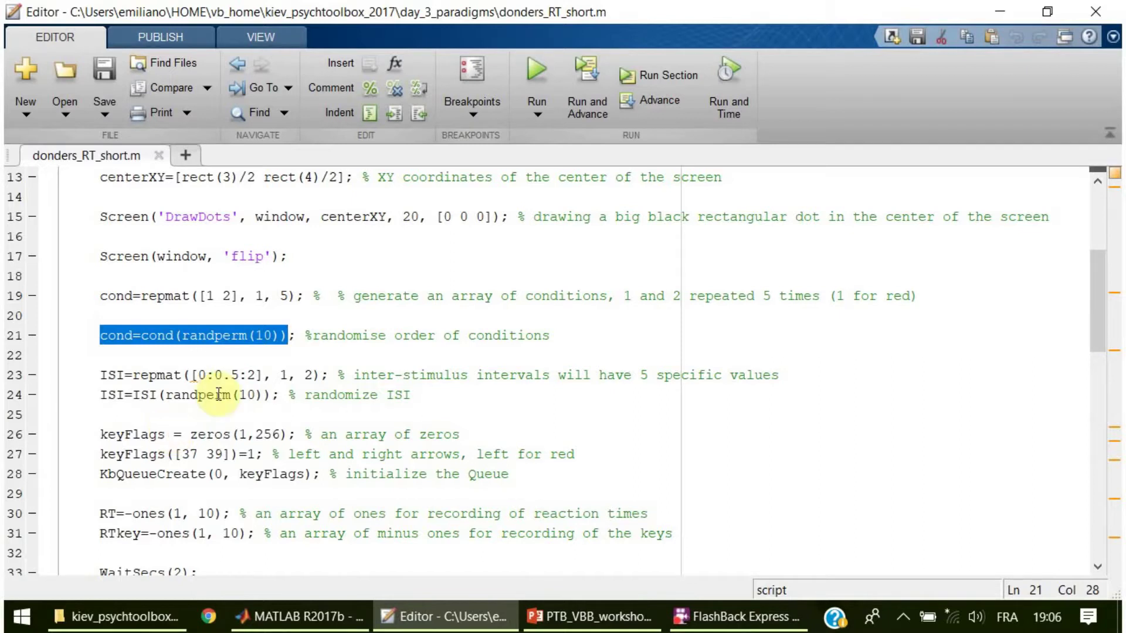
scroll(210, 394, "down", 2)
scroll(210, 393, "up", 1)
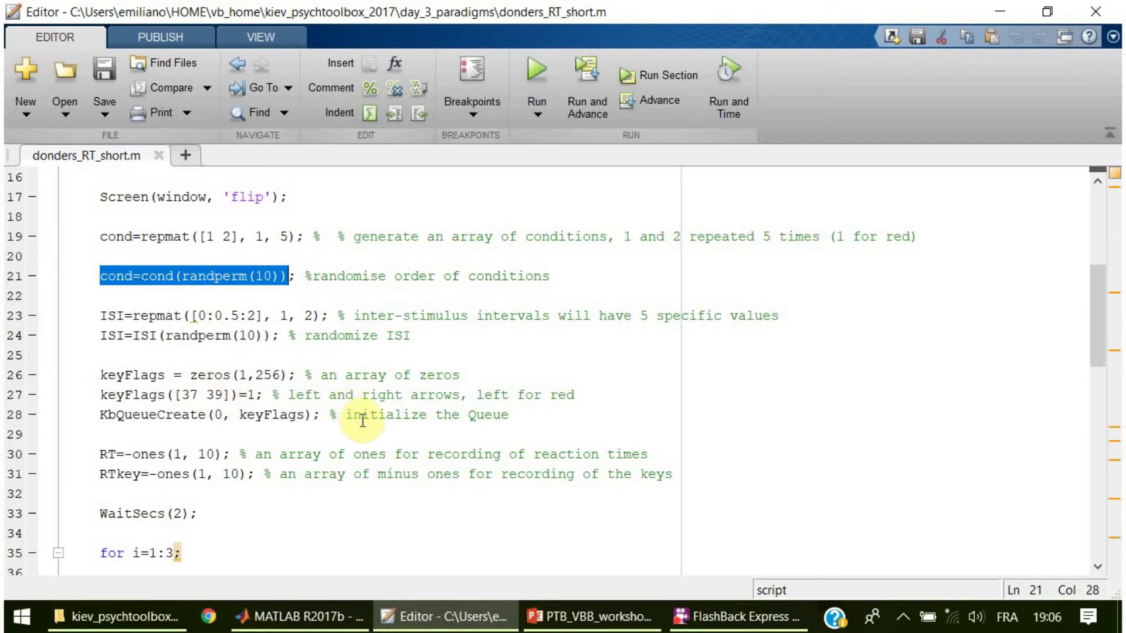
scroll(359, 422, "down", 1)
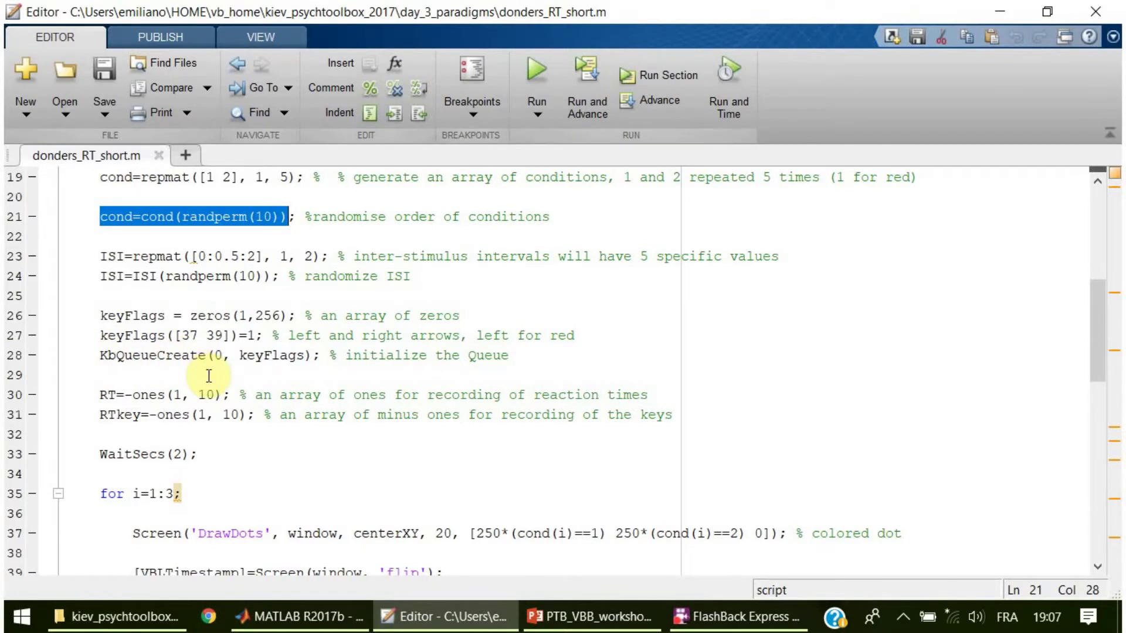
scroll(209, 376, "down", 1)
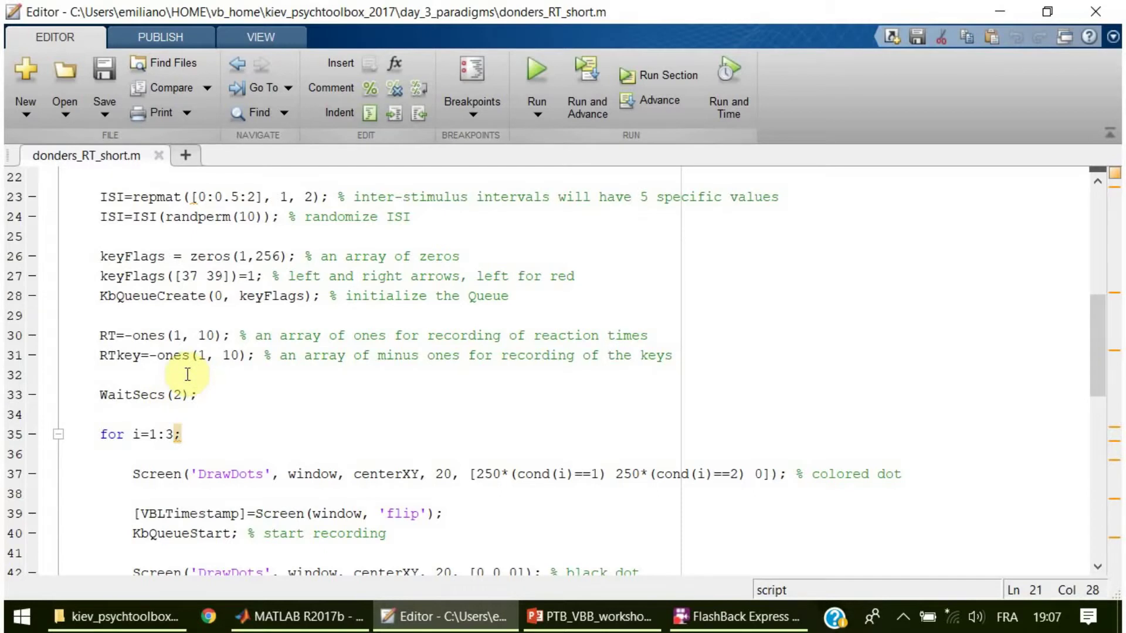
scroll(218, 387, "down", 3)
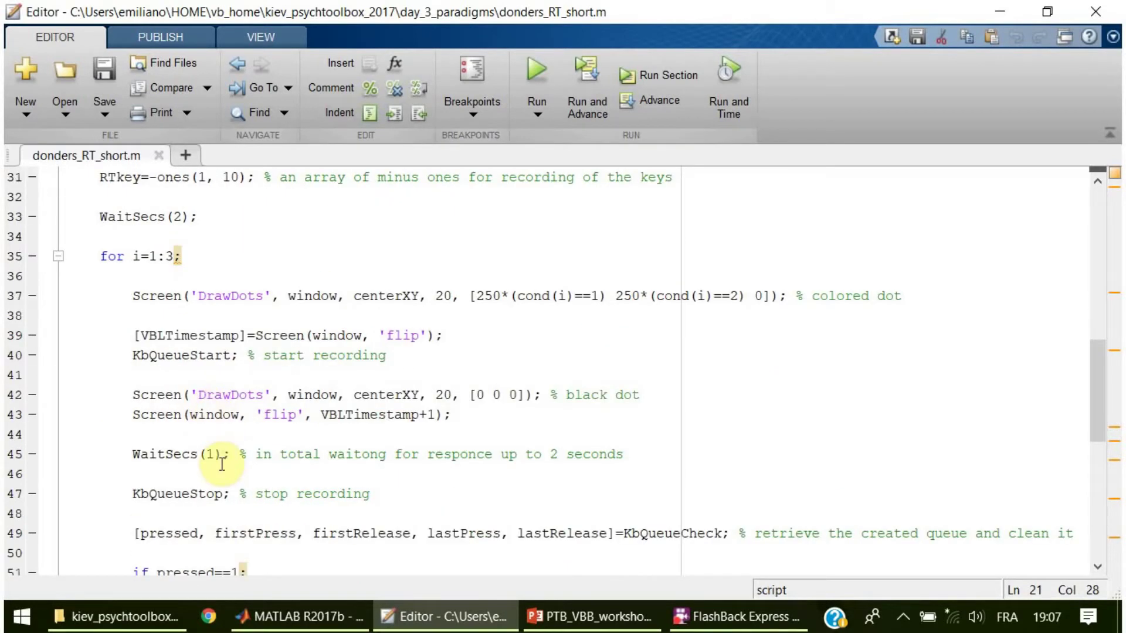
Step: Change the loop header to 'for i=1:10' and save donders_RT_short.m
left_click(175, 256)
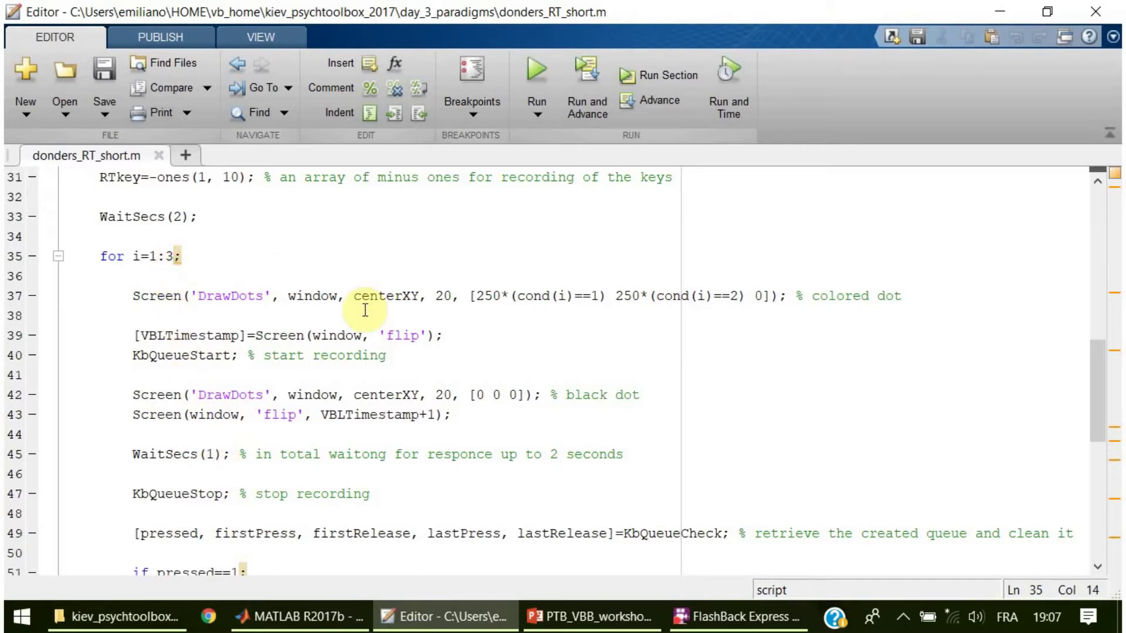
key("BackSpace")
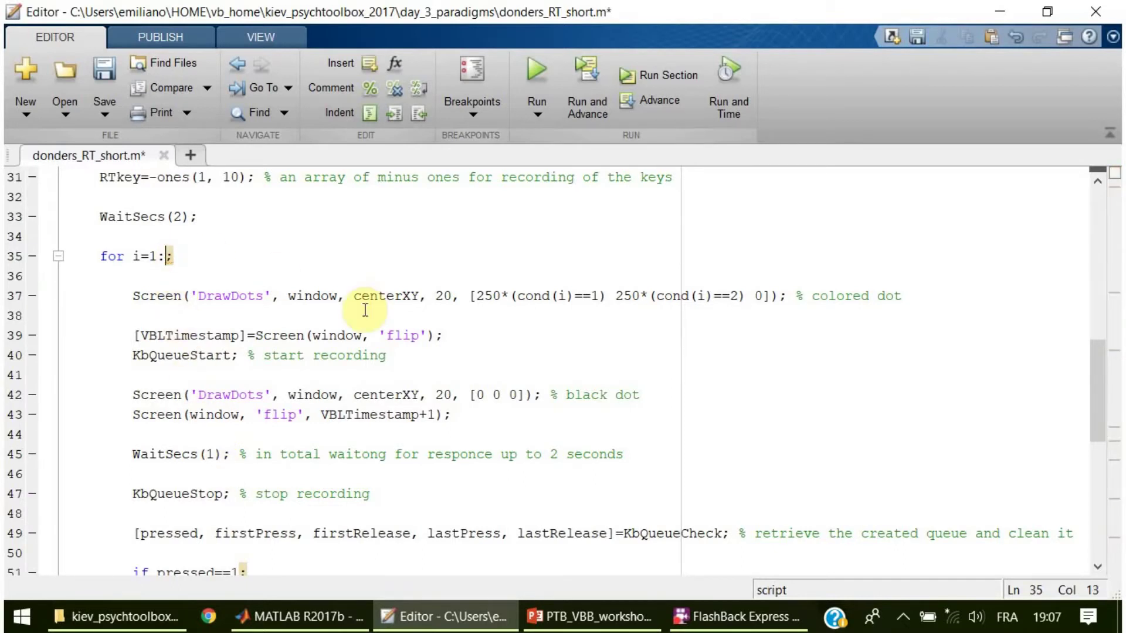
type("10")
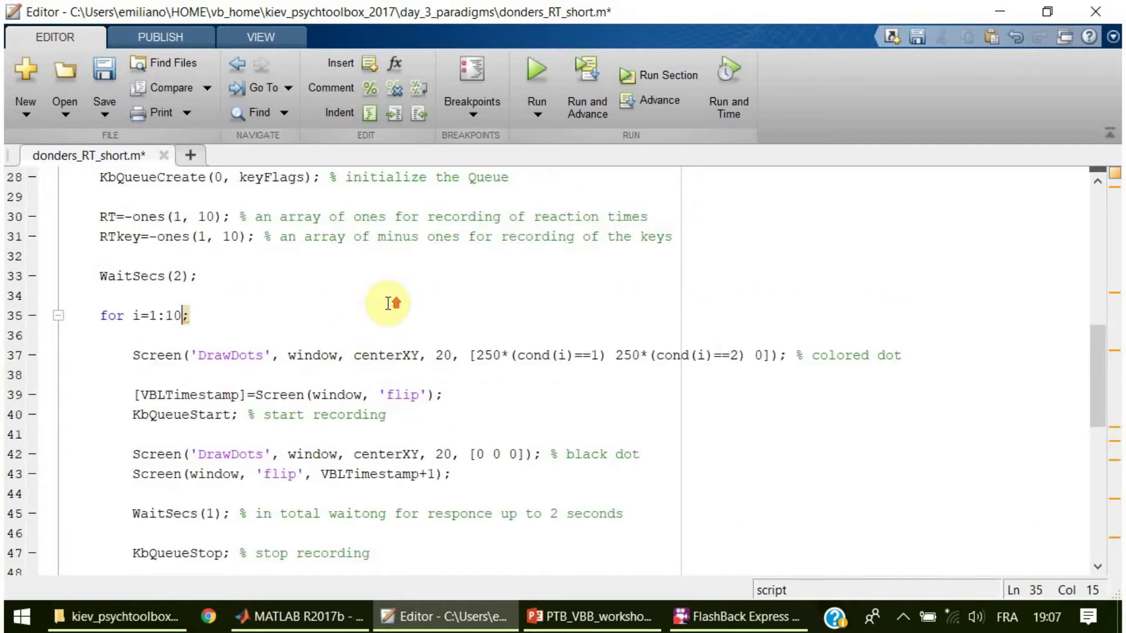
scroll(384, 302, "up", 1)
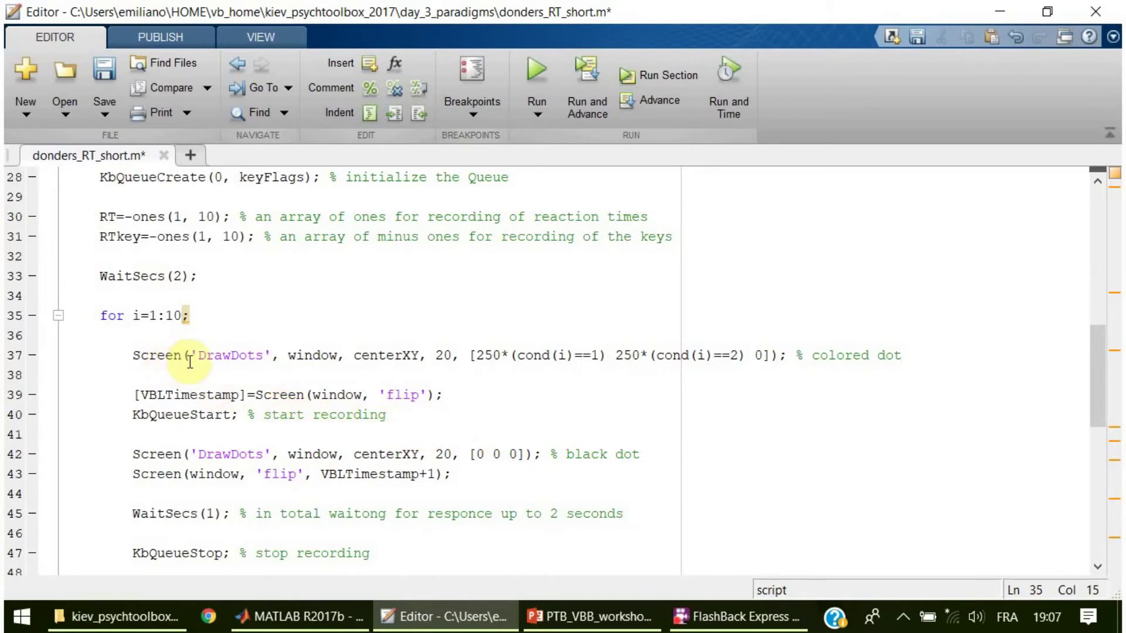
left_click(104, 69)
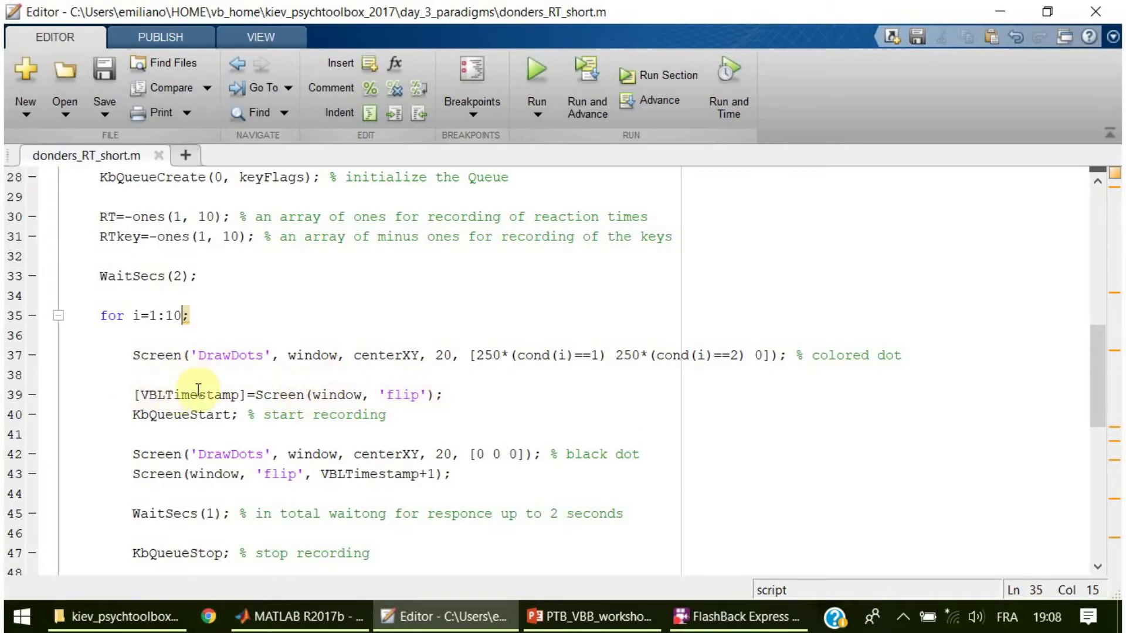
scroll(202, 389, "down", 1)
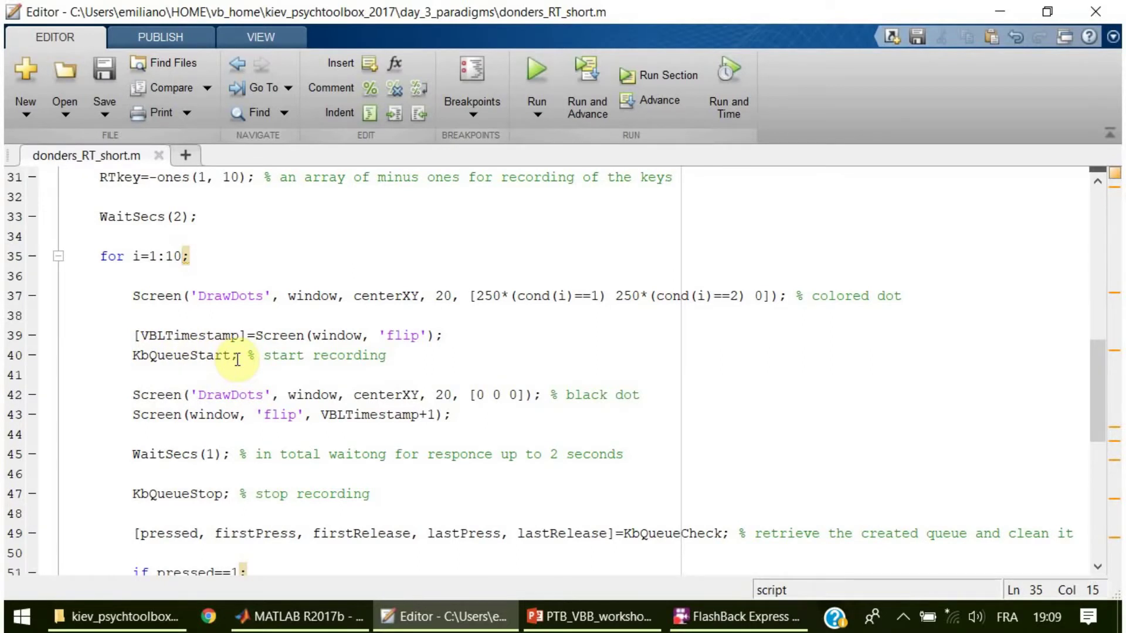
scroll(246, 361, "down", 1)
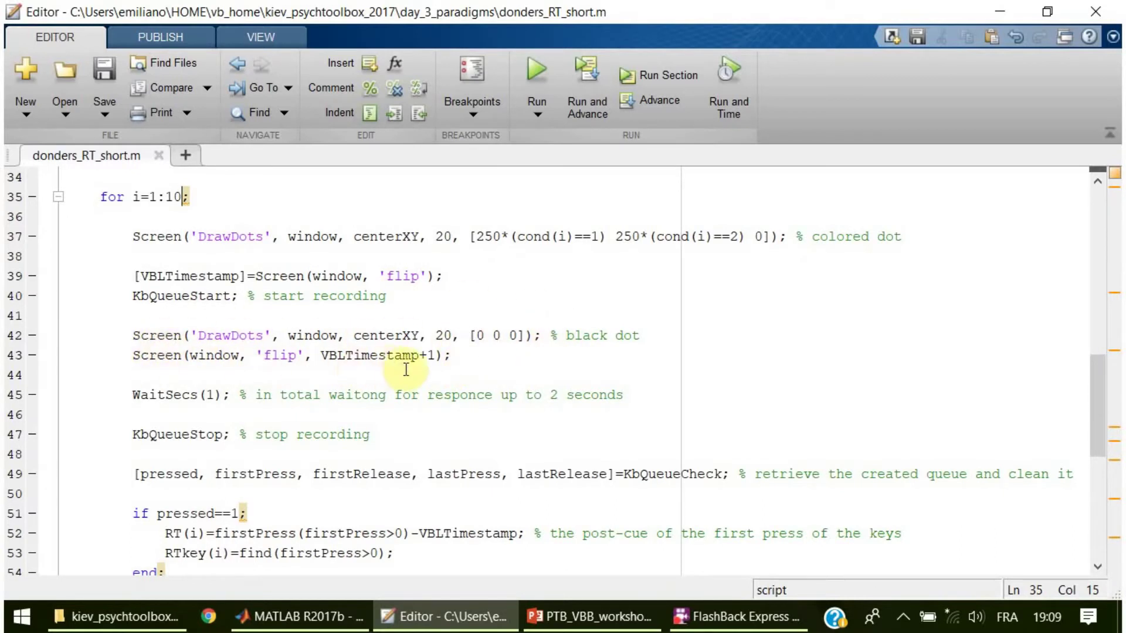
double_click(431, 356)
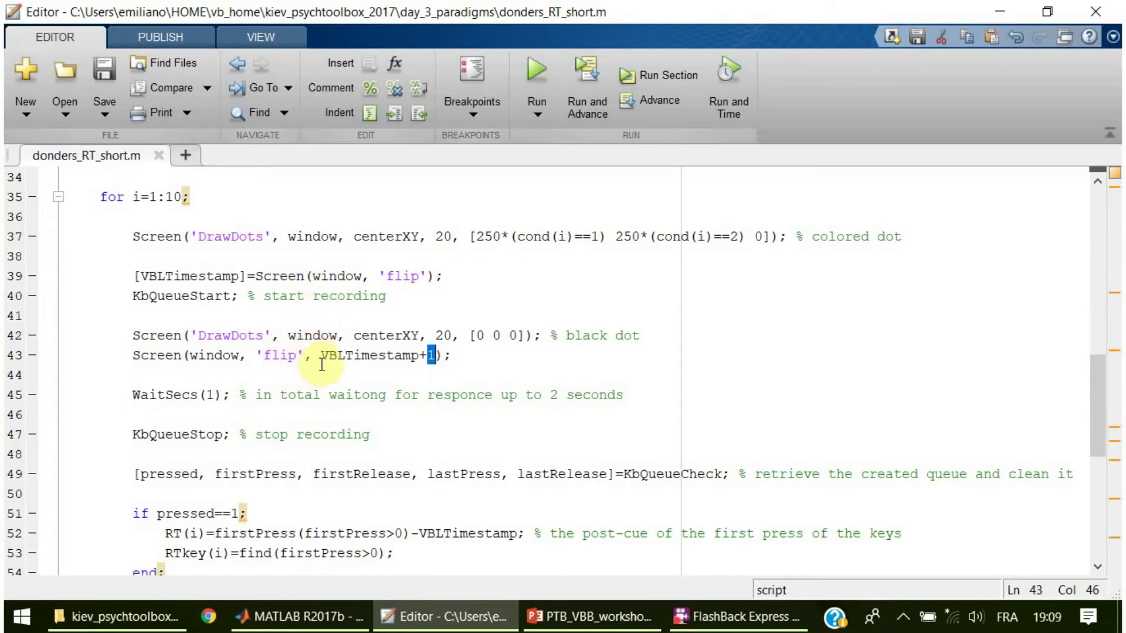
scroll(311, 389, "down", 1)
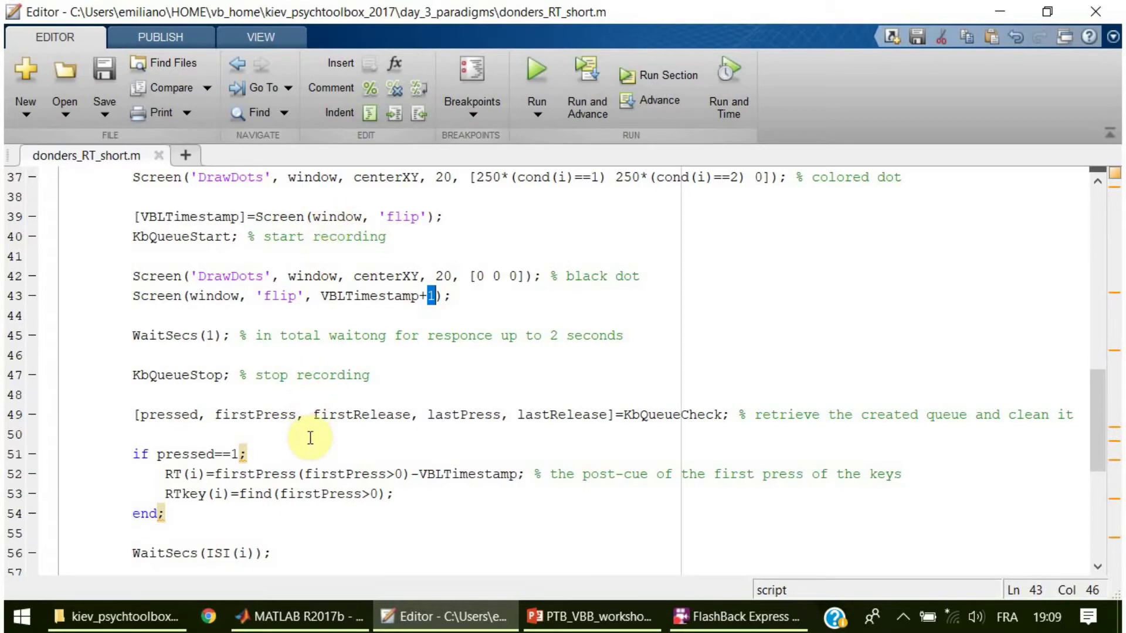
scroll(310, 438, "down", 1)
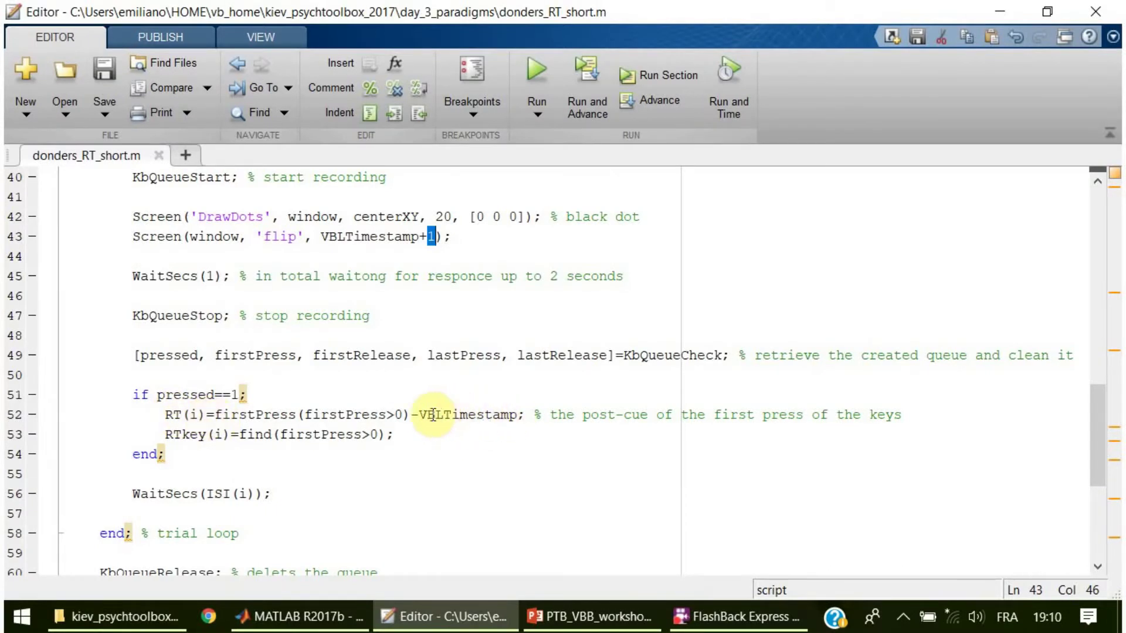
left_click_drag(419, 414, 517, 420)
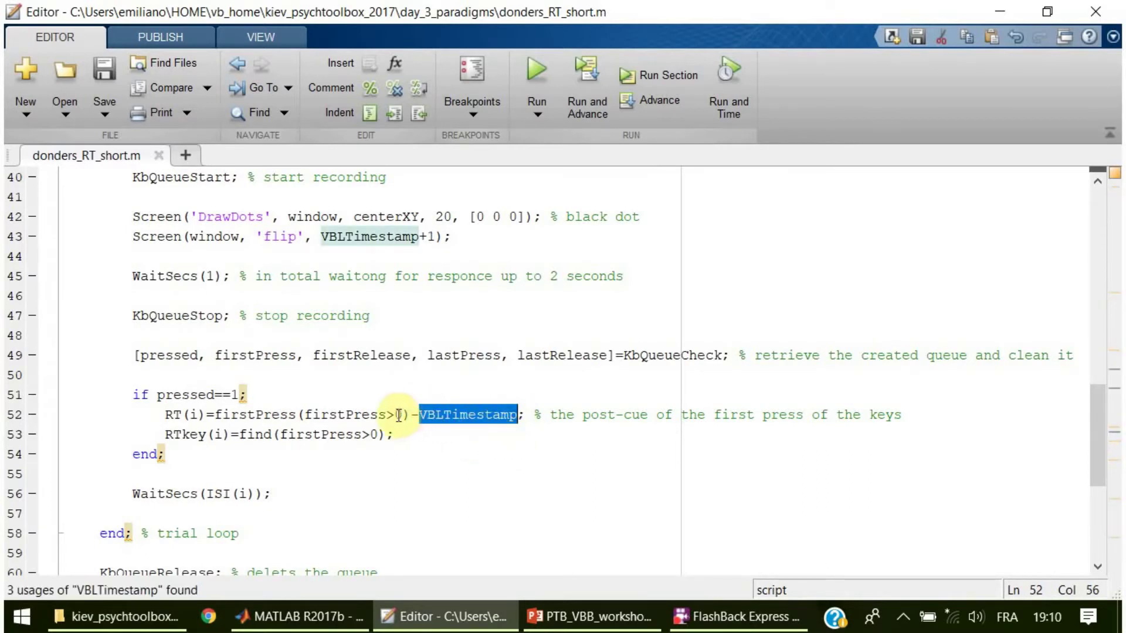
left_click_drag(408, 415, 215, 417)
left_click(186, 458)
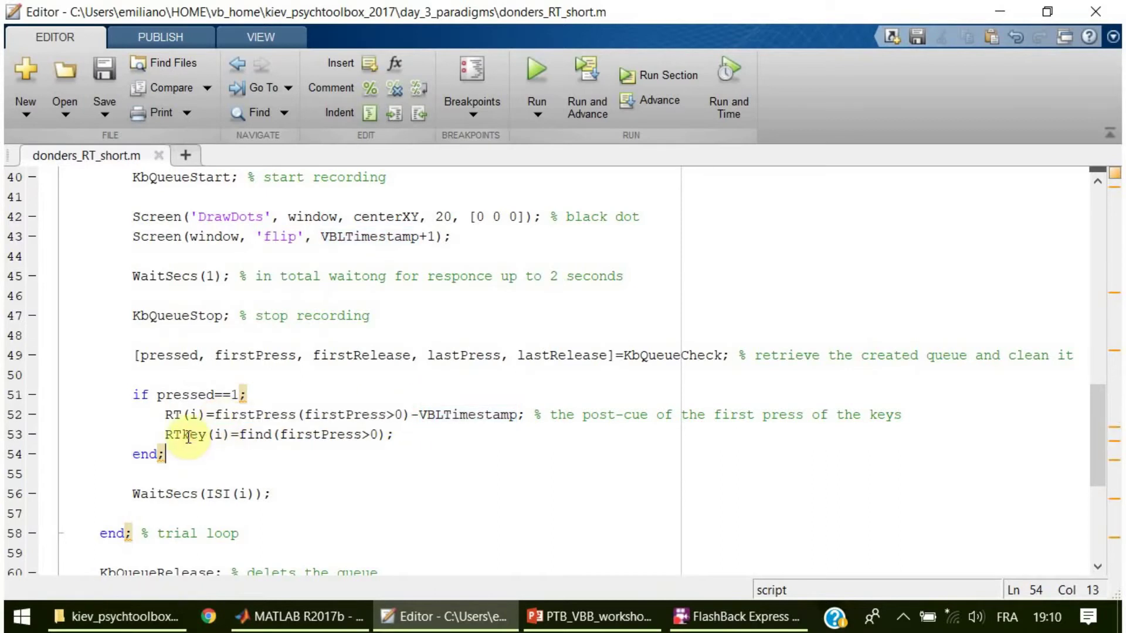
left_click(188, 436)
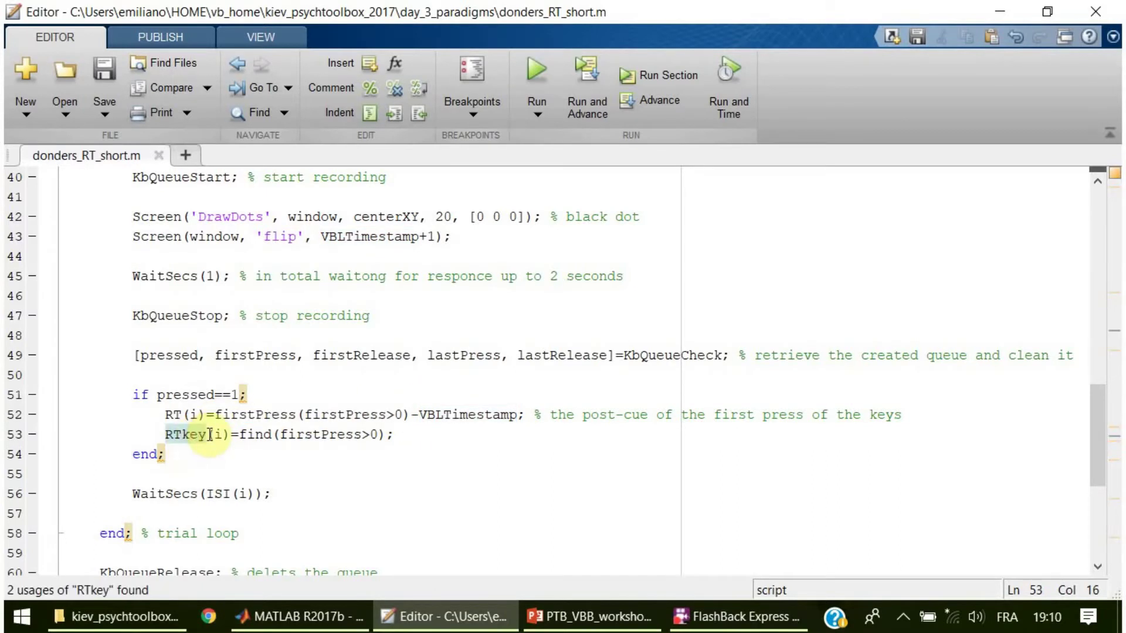
left_click(247, 435)
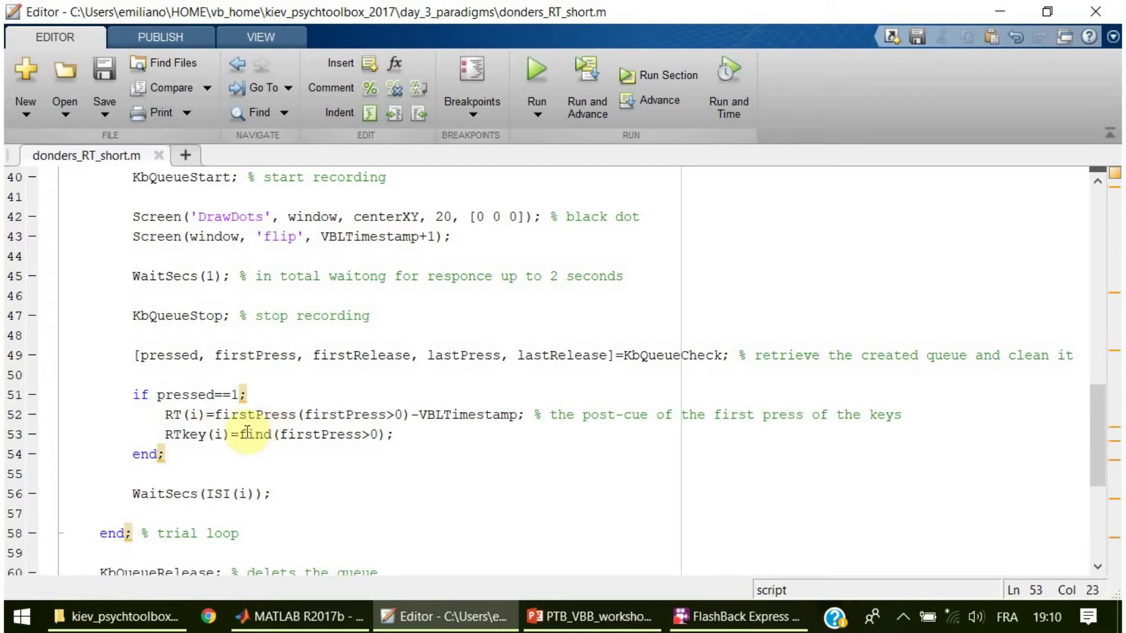
left_click_drag(239, 435, 273, 435)
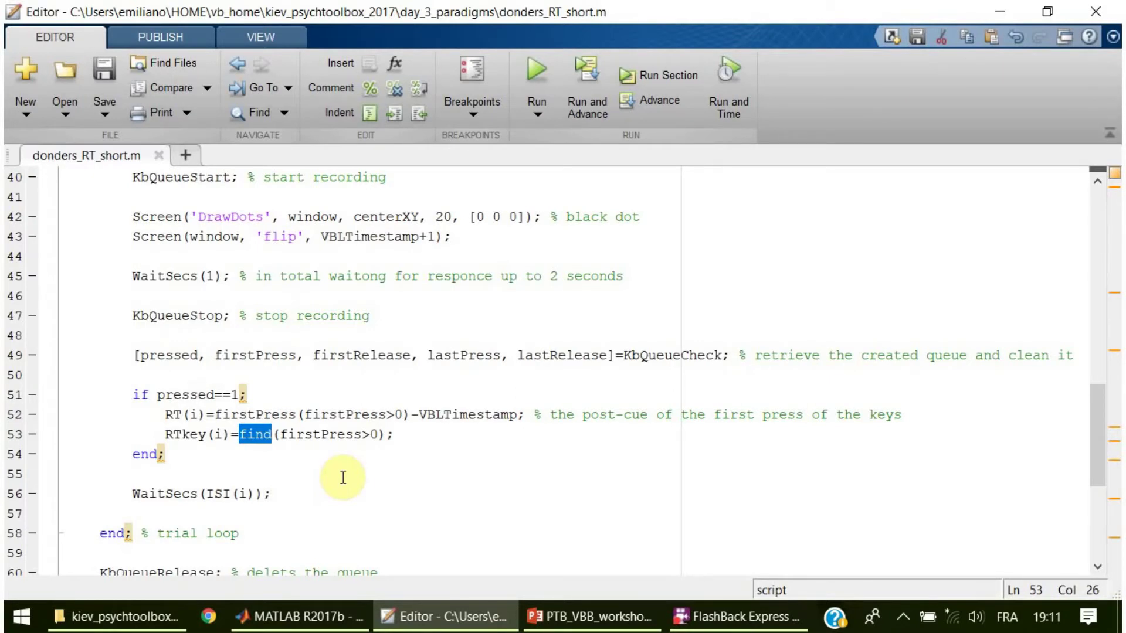
scroll(343, 477, "down", 1)
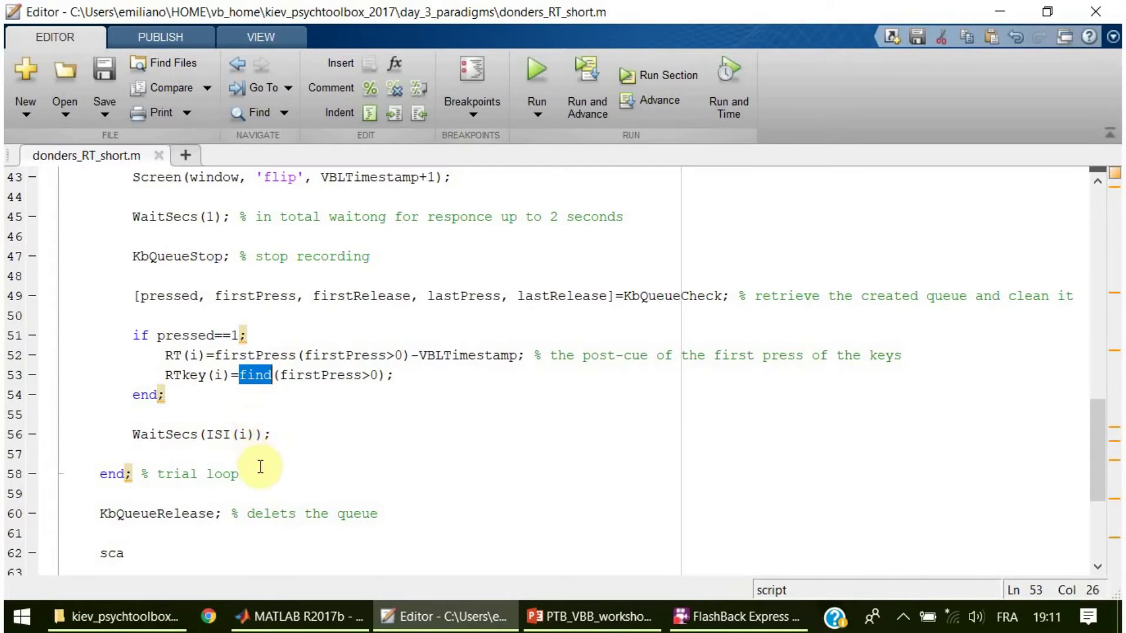
scroll(256, 470, "down", 2)
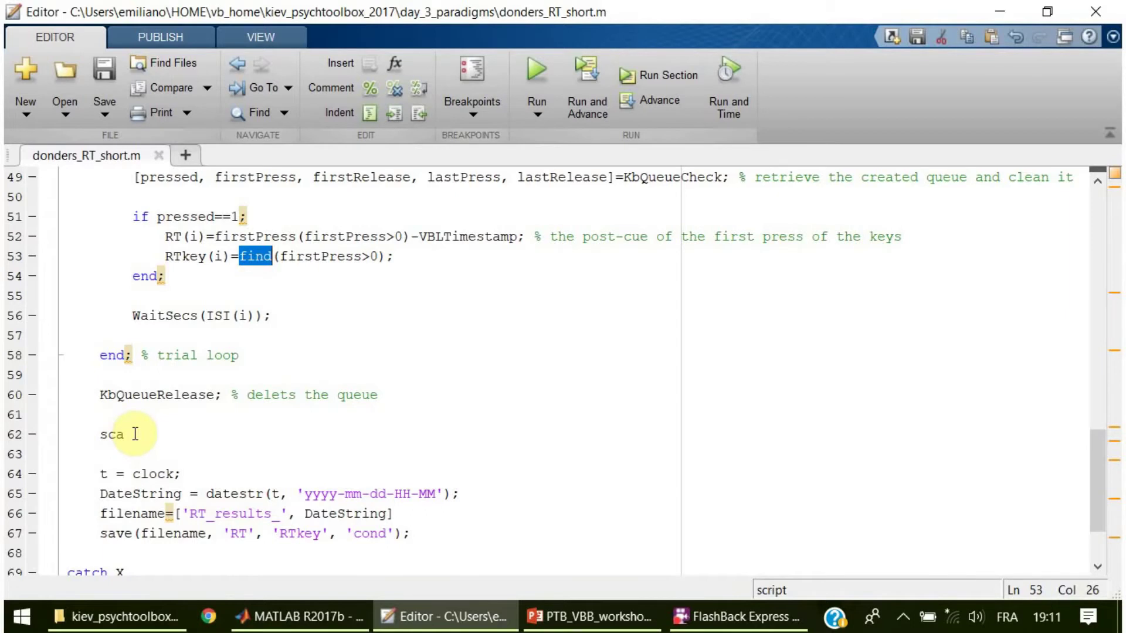
scroll(133, 435, "down", 1)
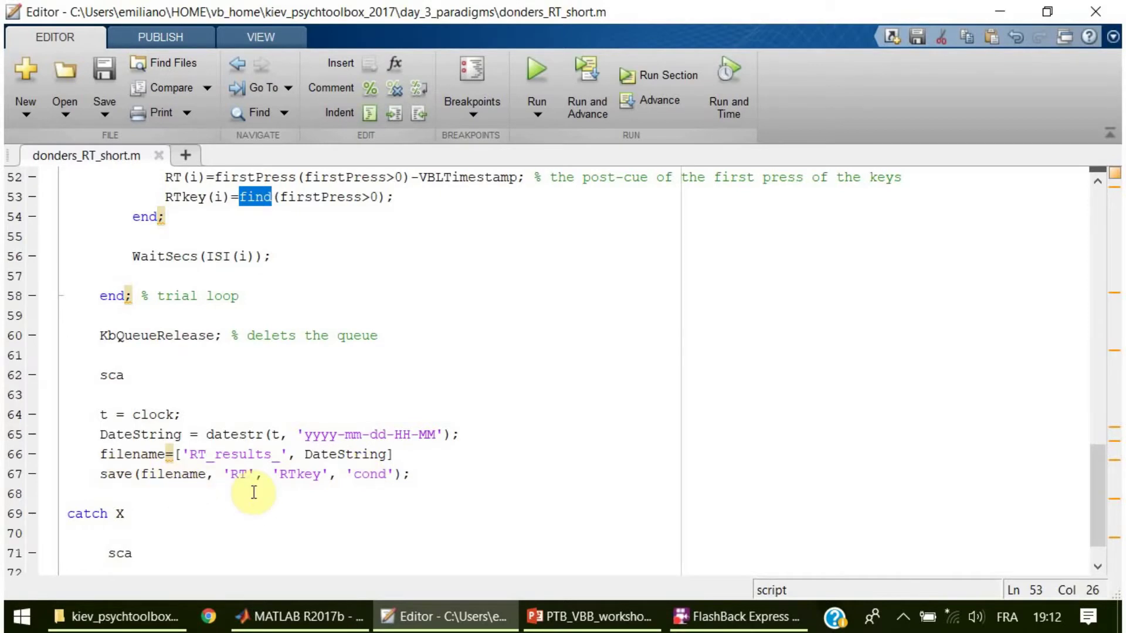
left_click(239, 475)
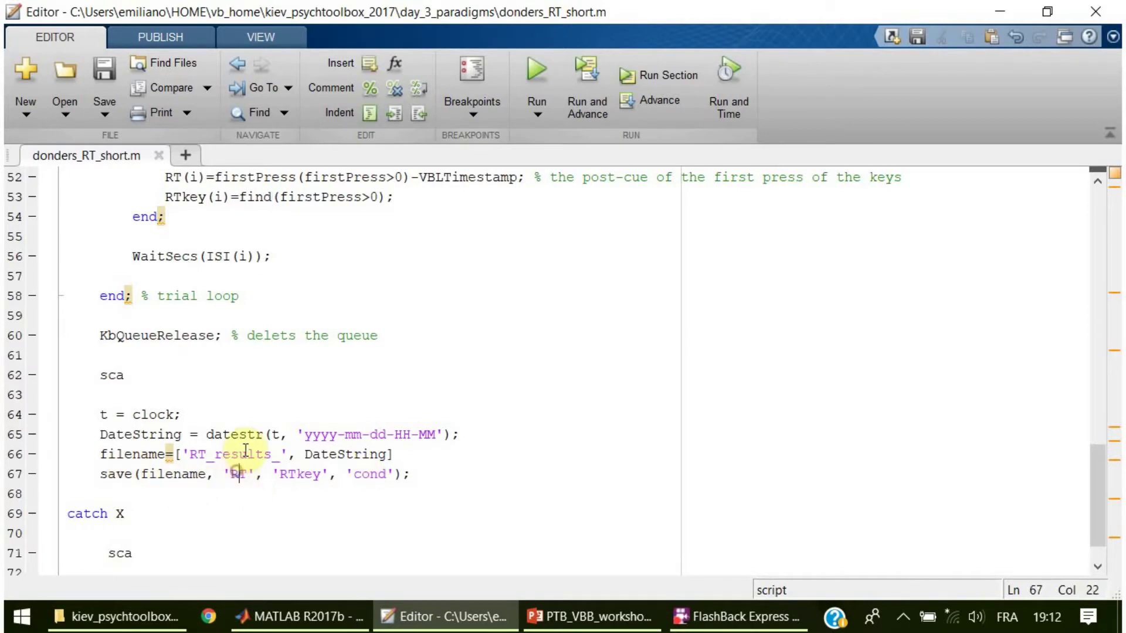
scroll(234, 359, "up", 8)
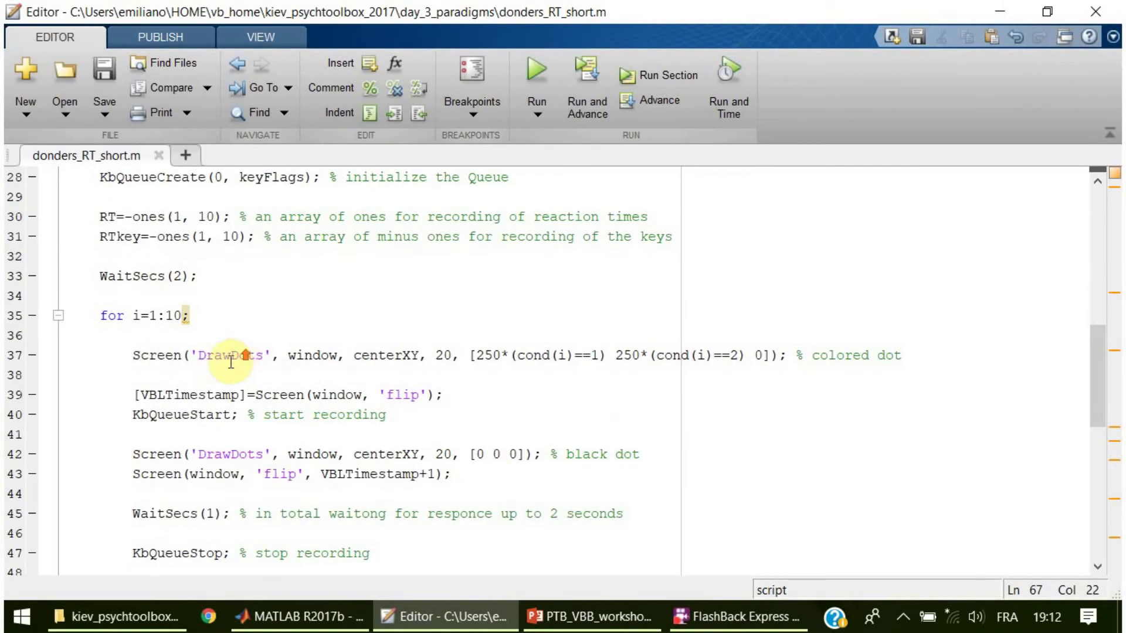
scroll(221, 359, "up", 2)
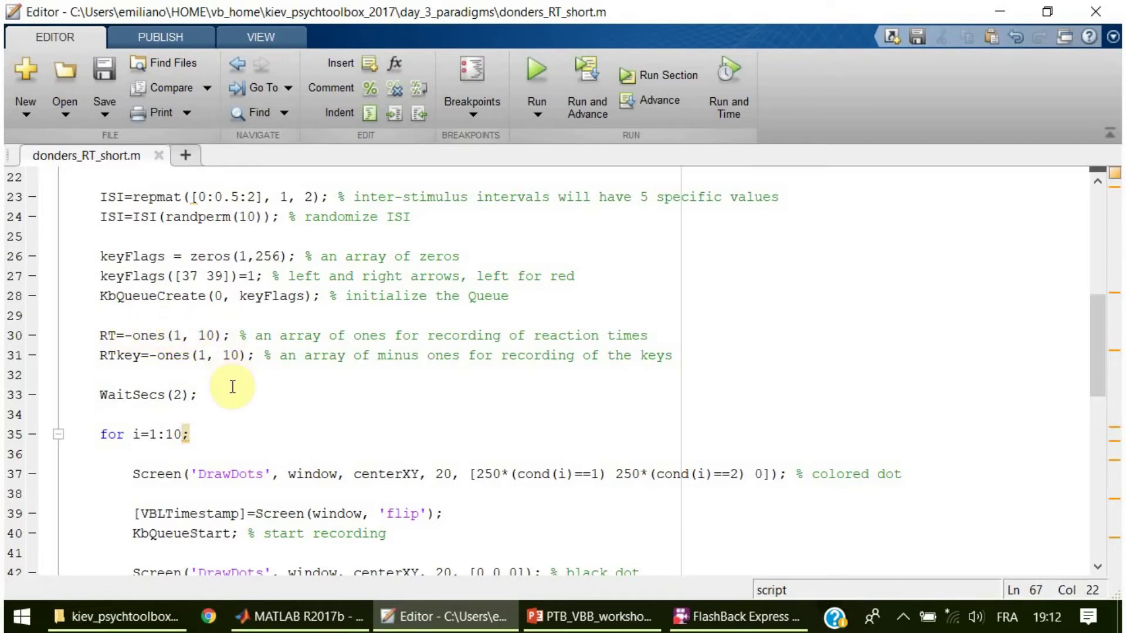
scroll(282, 446, "down", 10)
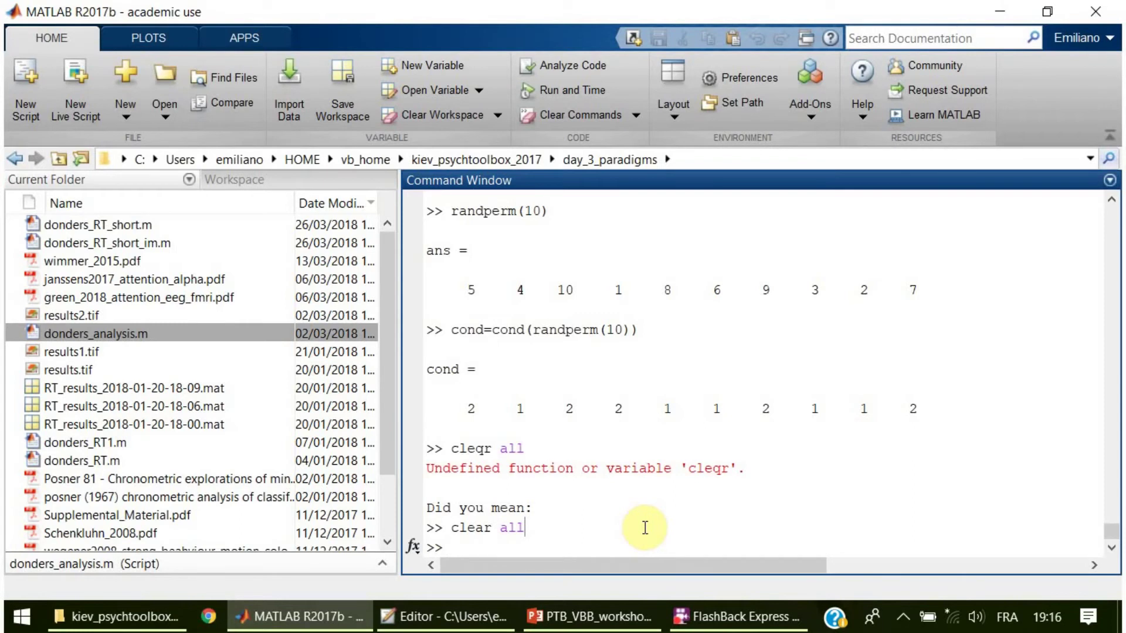
left_click(149, 423)
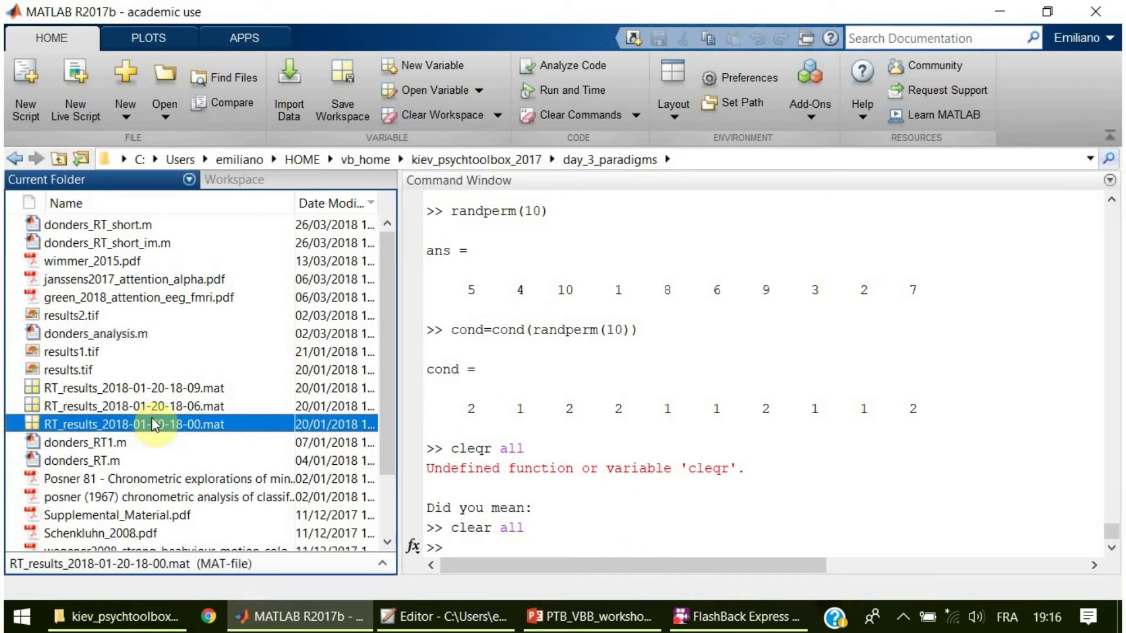
key("shift+Up")
key("shift+Up")
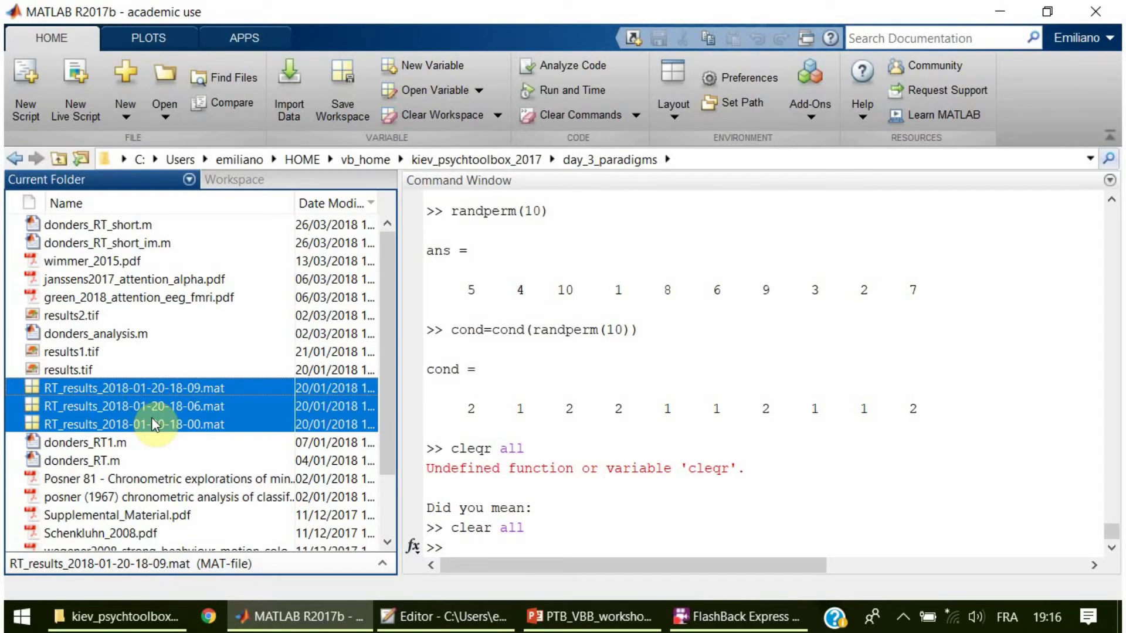
left_click(174, 420)
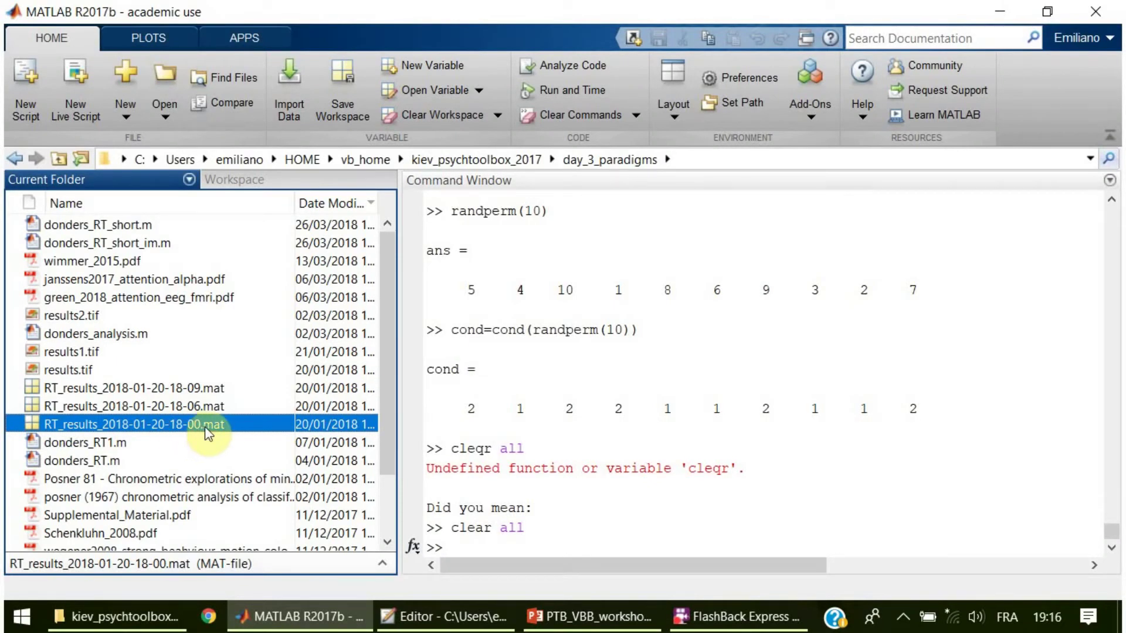
left_click(209, 408)
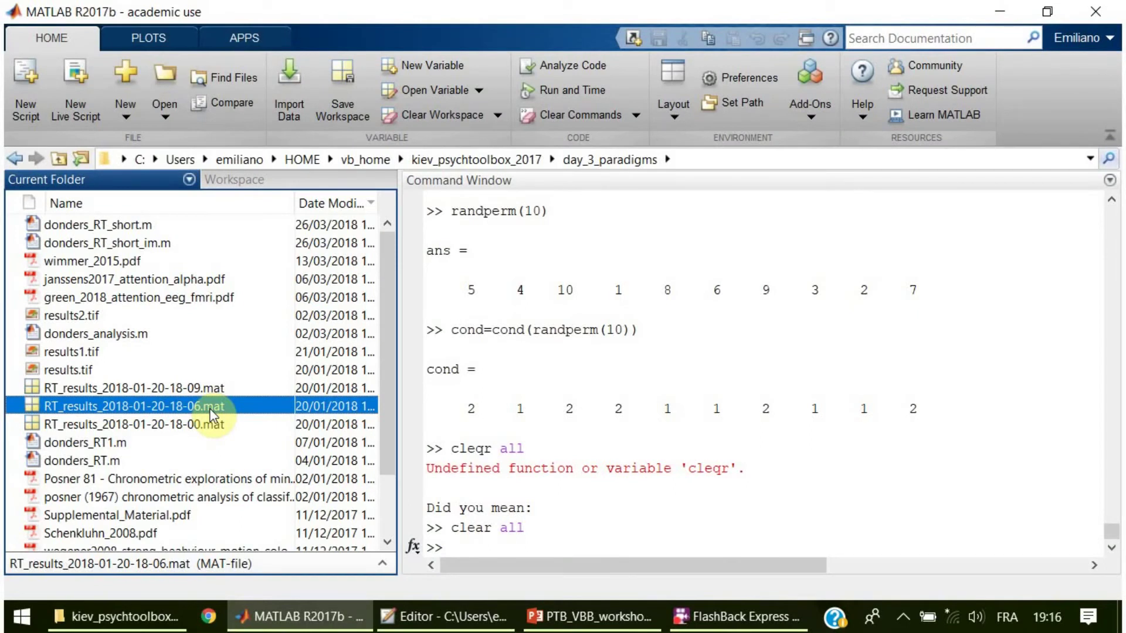
left_click(166, 425)
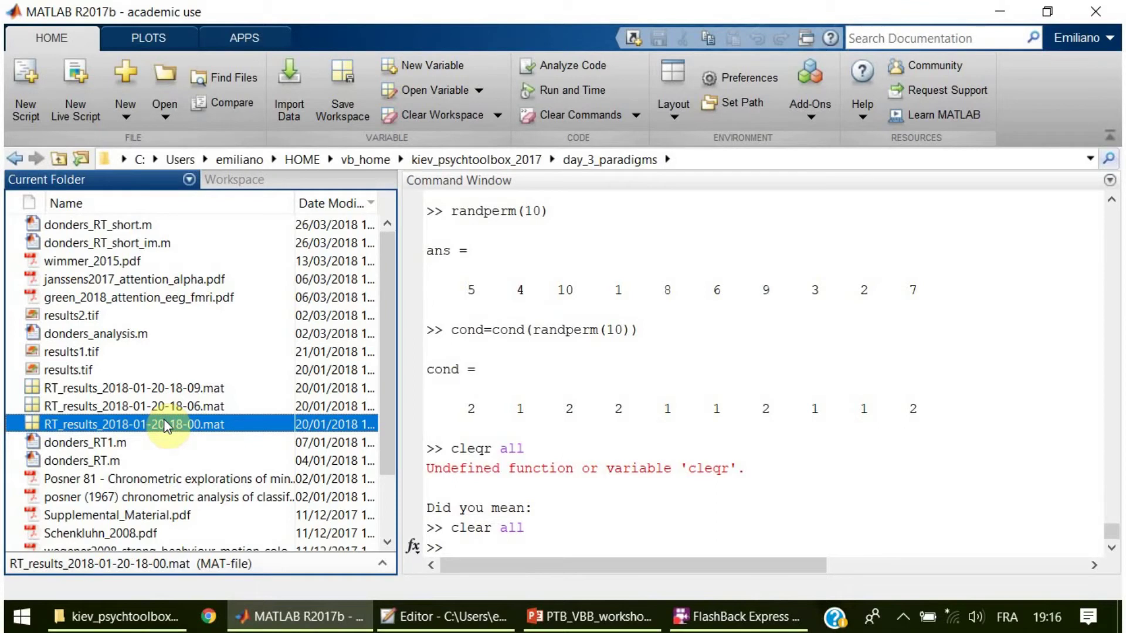
left_click(165, 410)
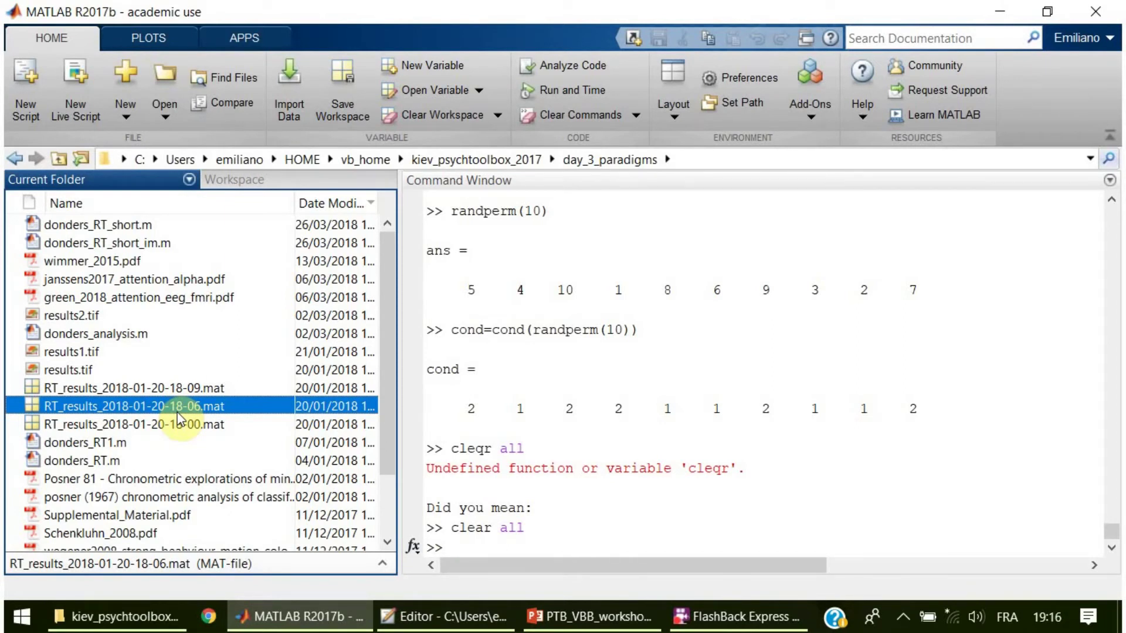
left_click(180, 389)
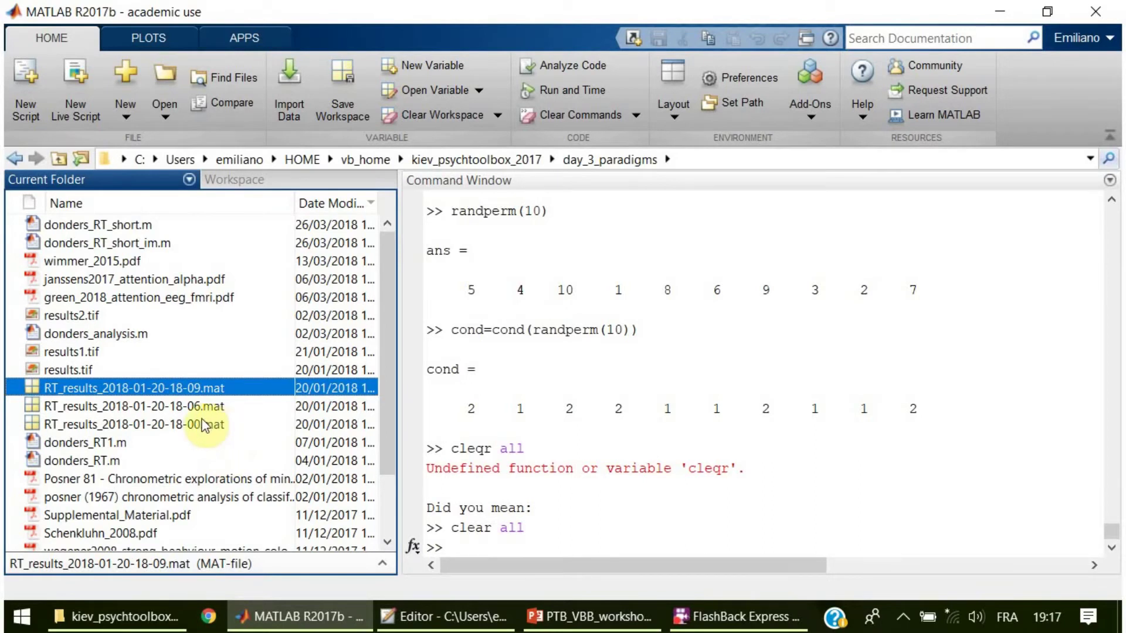
Step: Open donders_analysis.m, set breakpoints at lines 14 and 25, and bring up PowerPoint's slide 27
double_click(98, 333)
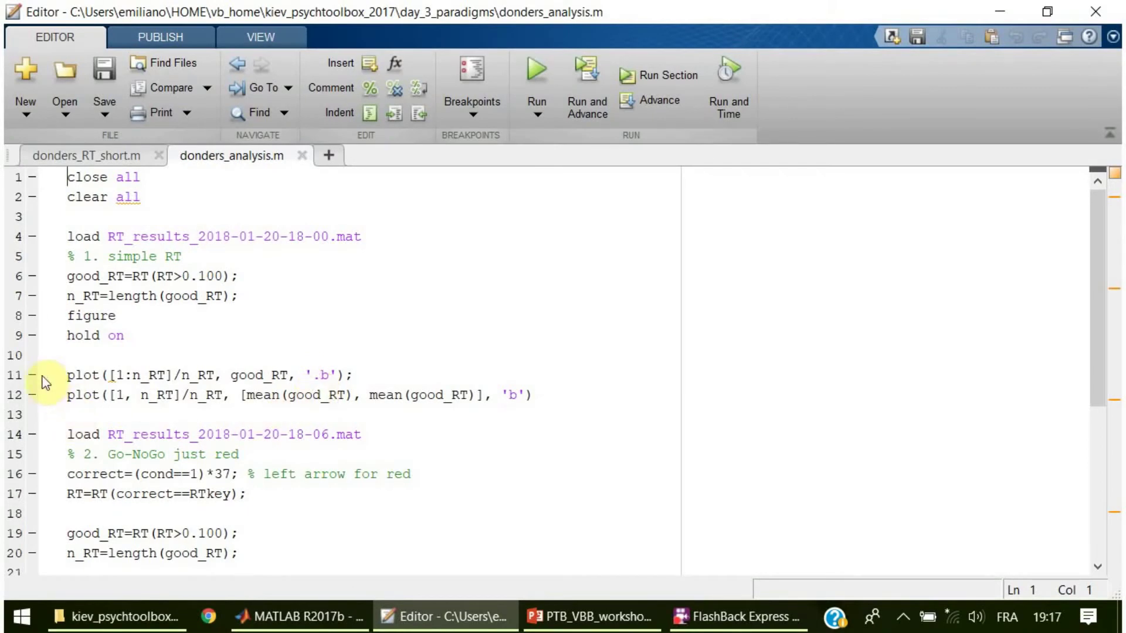
left_click(31, 434)
scroll(36, 455, "down", 3)
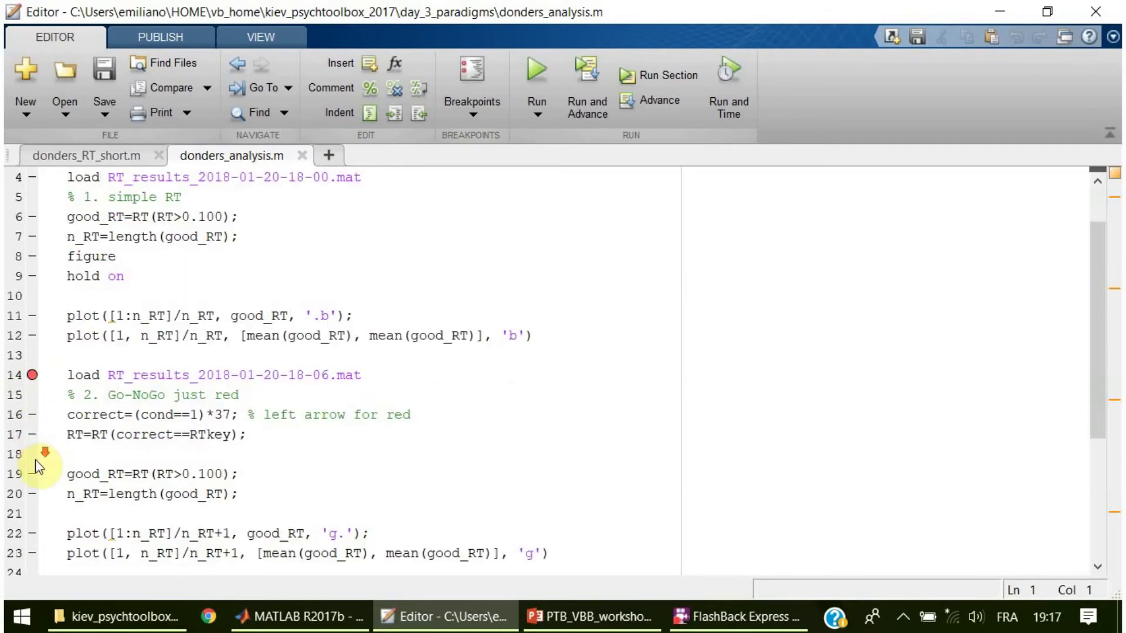
left_click(33, 474)
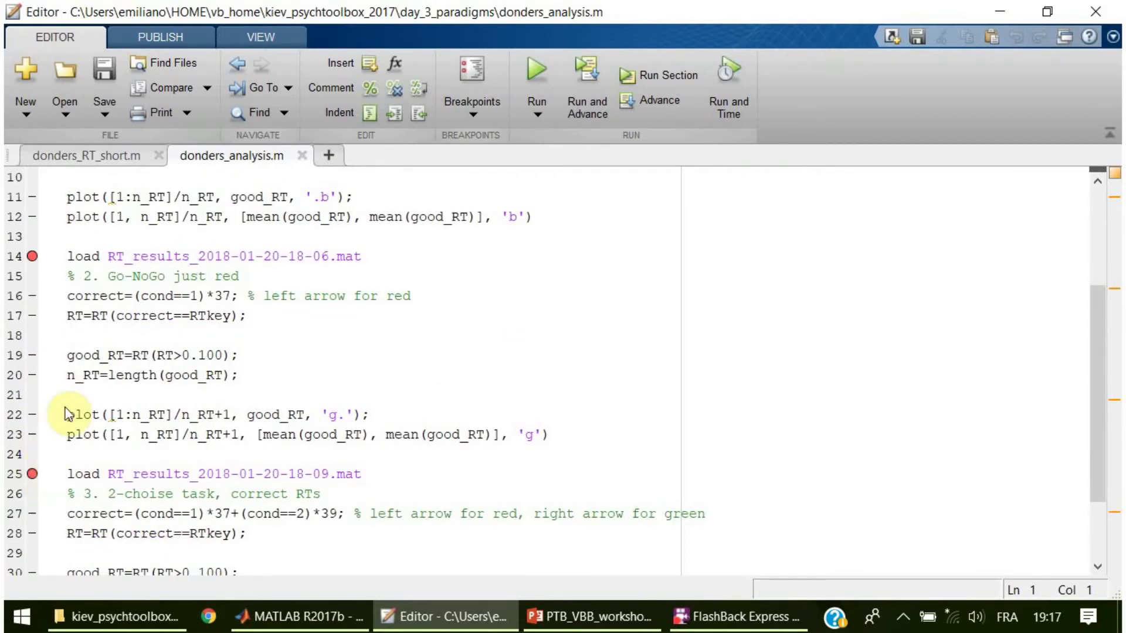
scroll(56, 387, "up", 3)
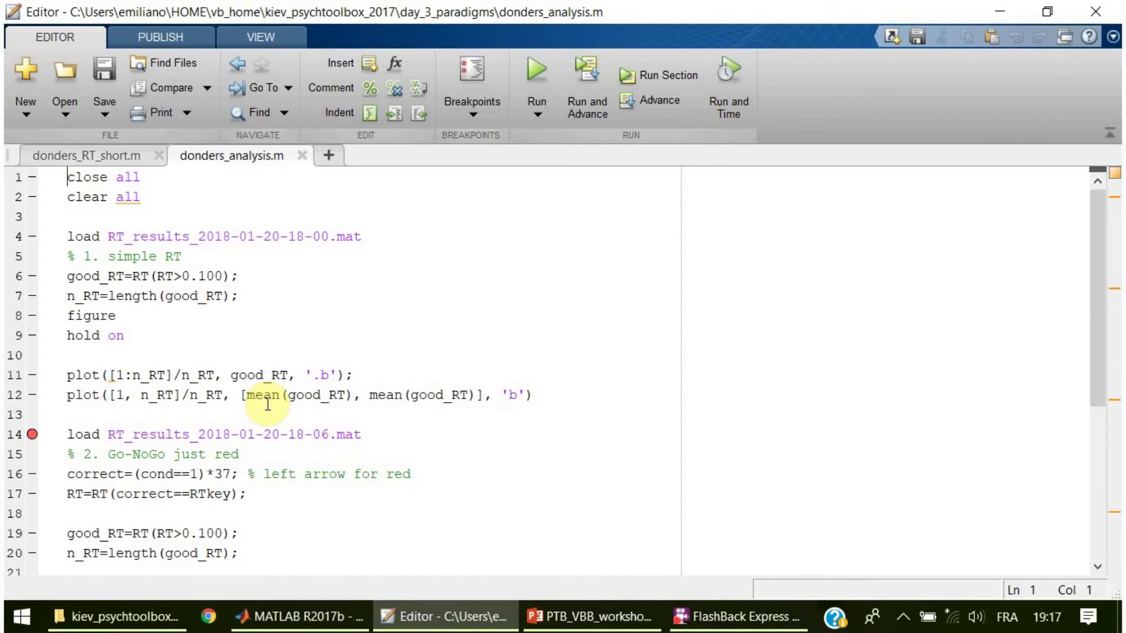
left_click(555, 617)
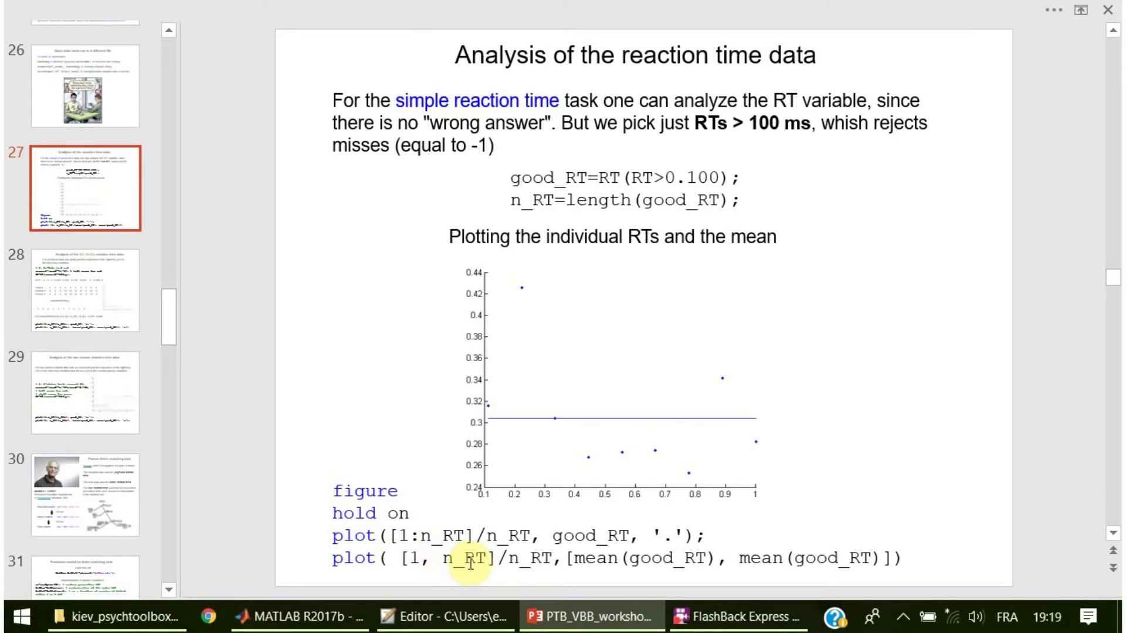
Step: Highlight mean(good_RT), n_RT and the 1:n_RT x range in the slide code, then return to donders_analysis.m
left_click(576, 557)
left_click_drag(615, 553, 715, 553)
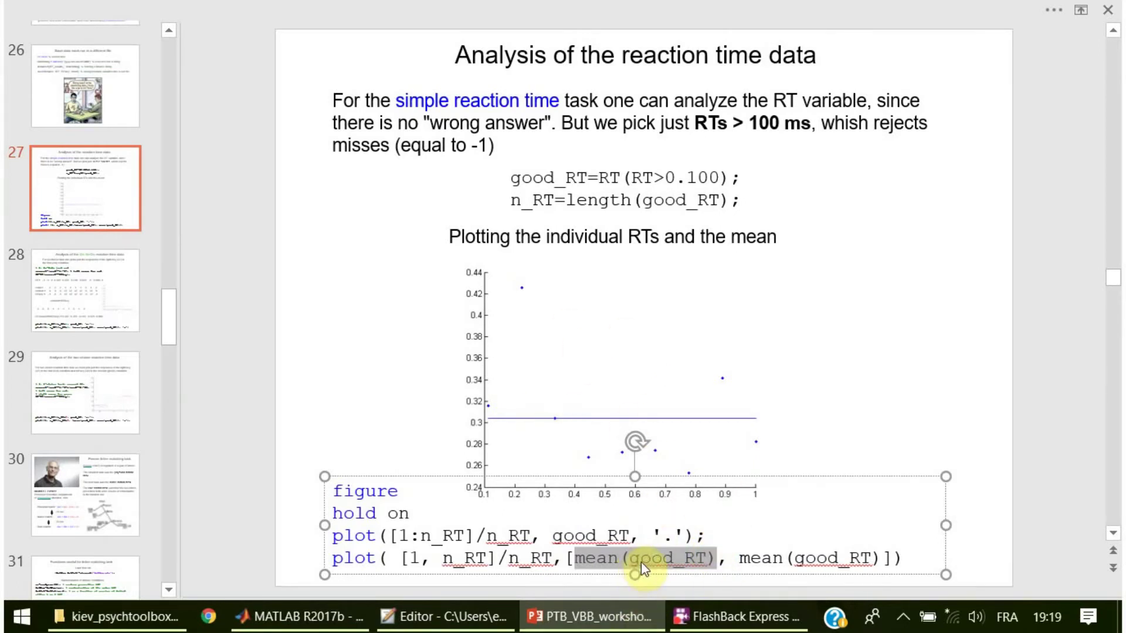
left_click(543, 557)
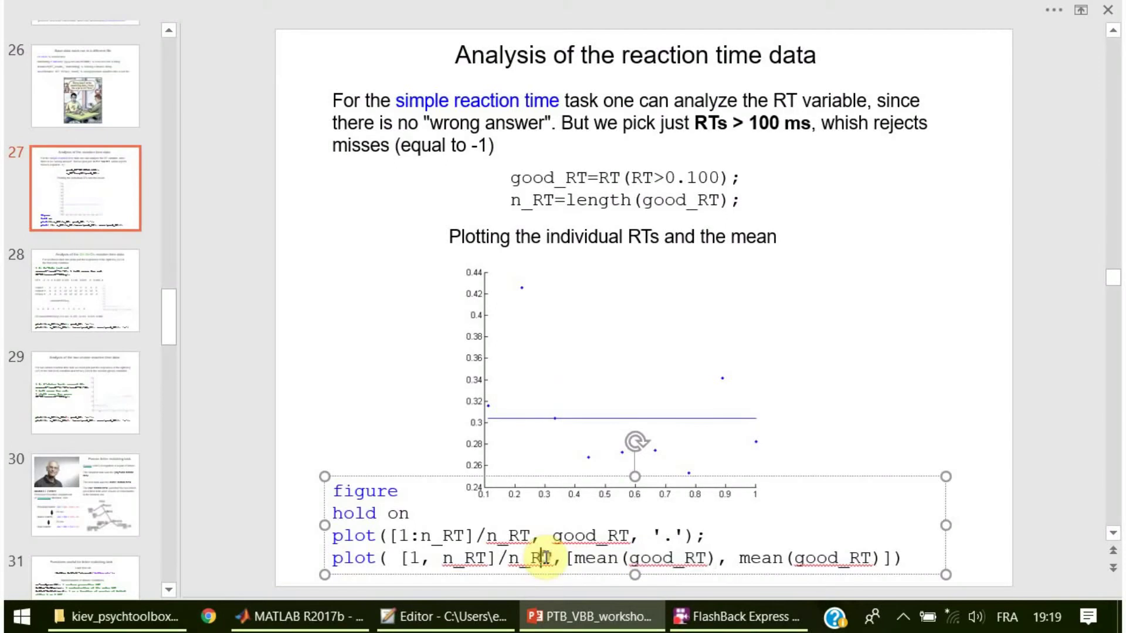
left_click(412, 560)
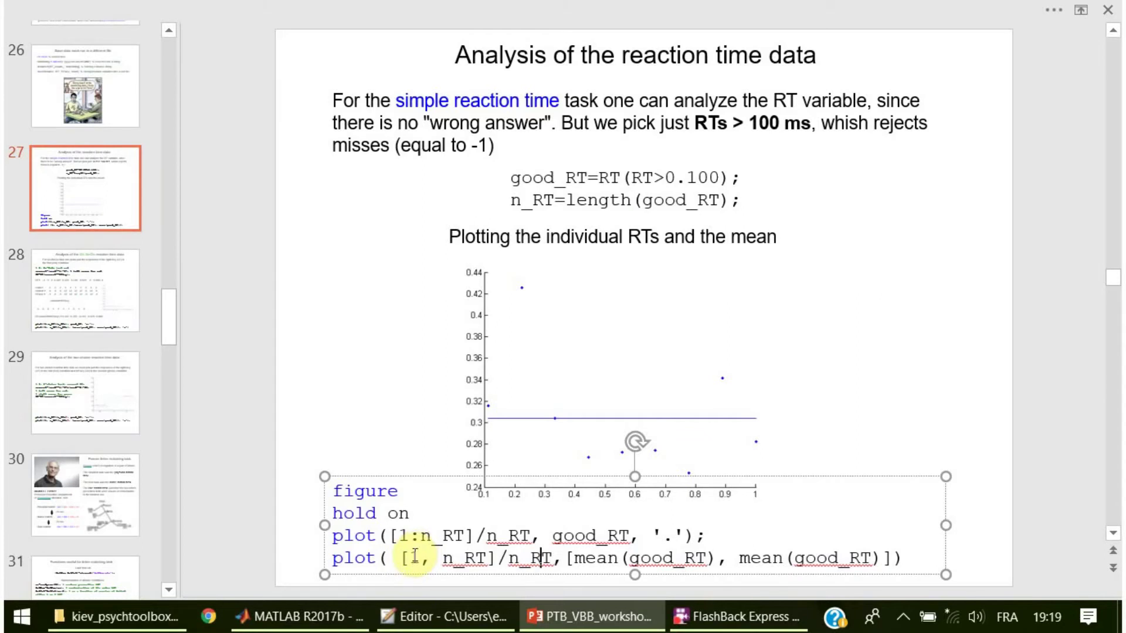
left_click(412, 557)
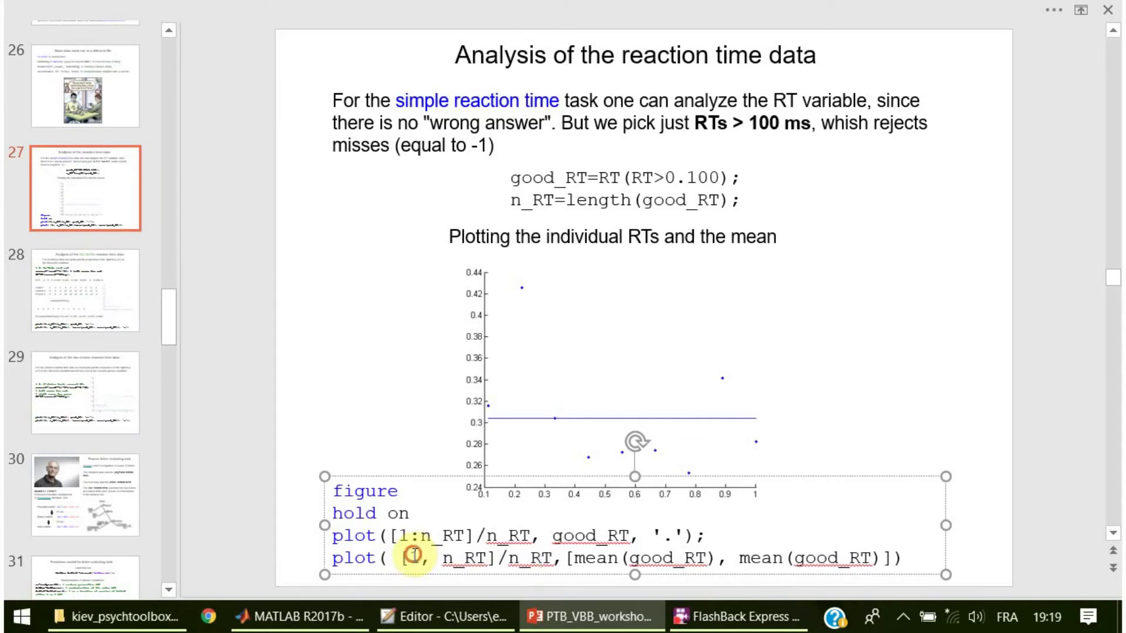
left_click(480, 556)
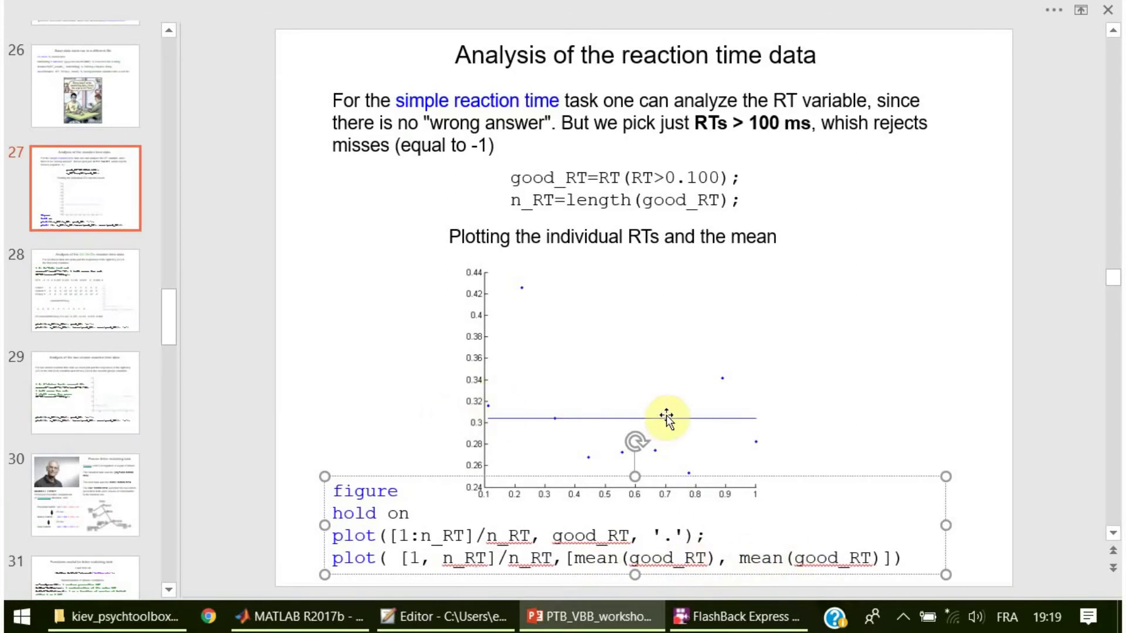
left_click(437, 626)
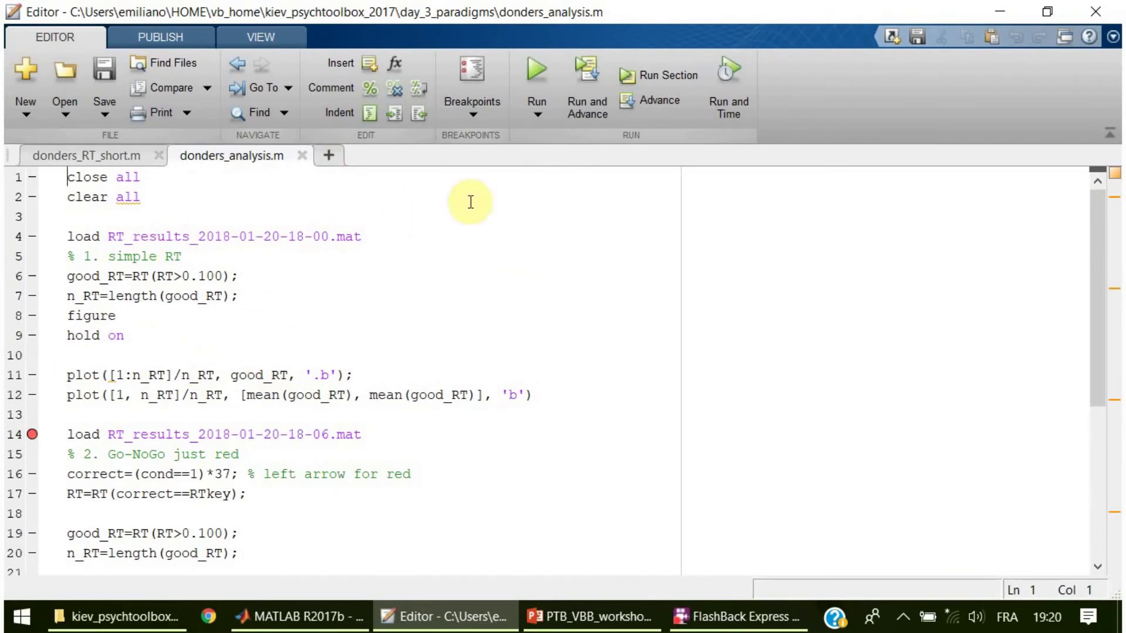
Step: Run donders_analysis.m to the line 14 breakpoint, plotting blue simple RTs with a mean near 0.30
left_click(548, 71)
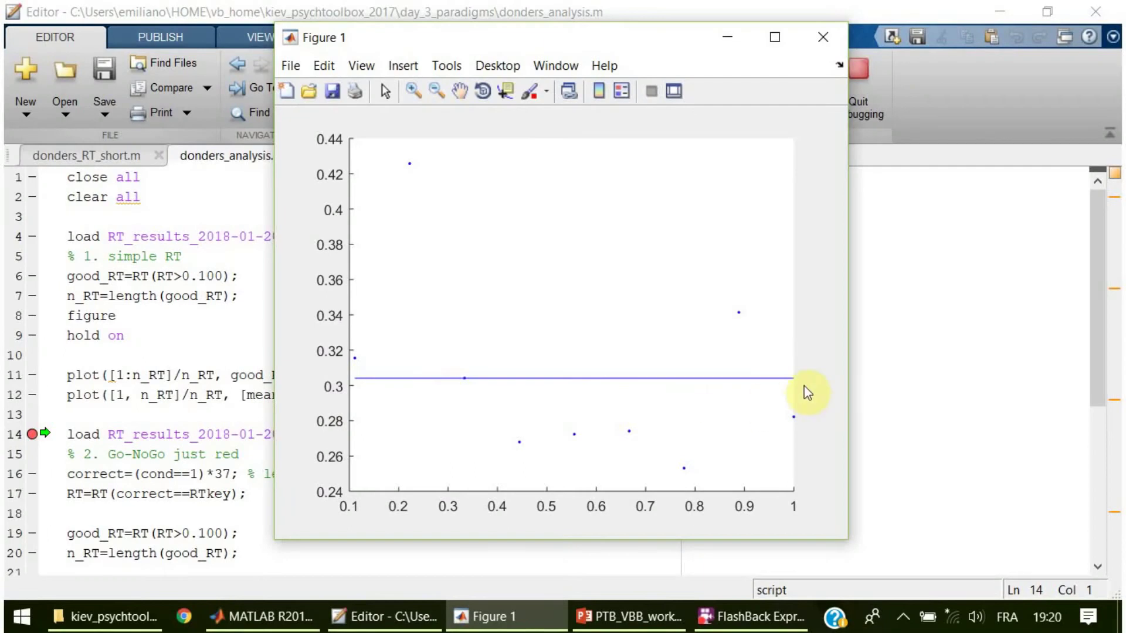
left_click(228, 403)
scroll(228, 411, "down", 3)
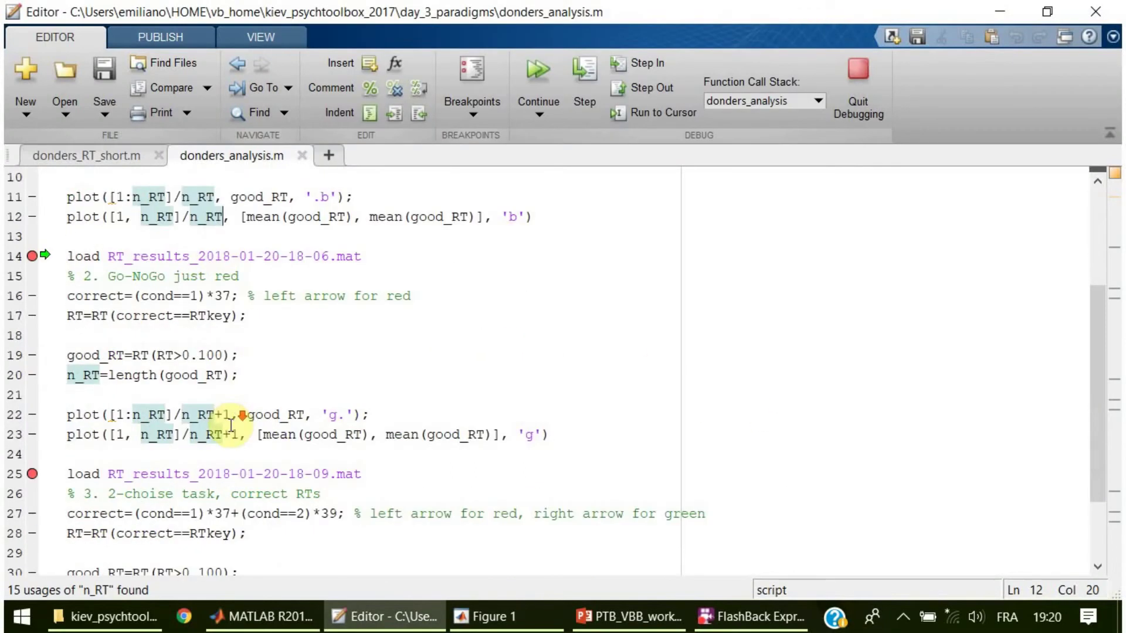
mouse_move(202, 371)
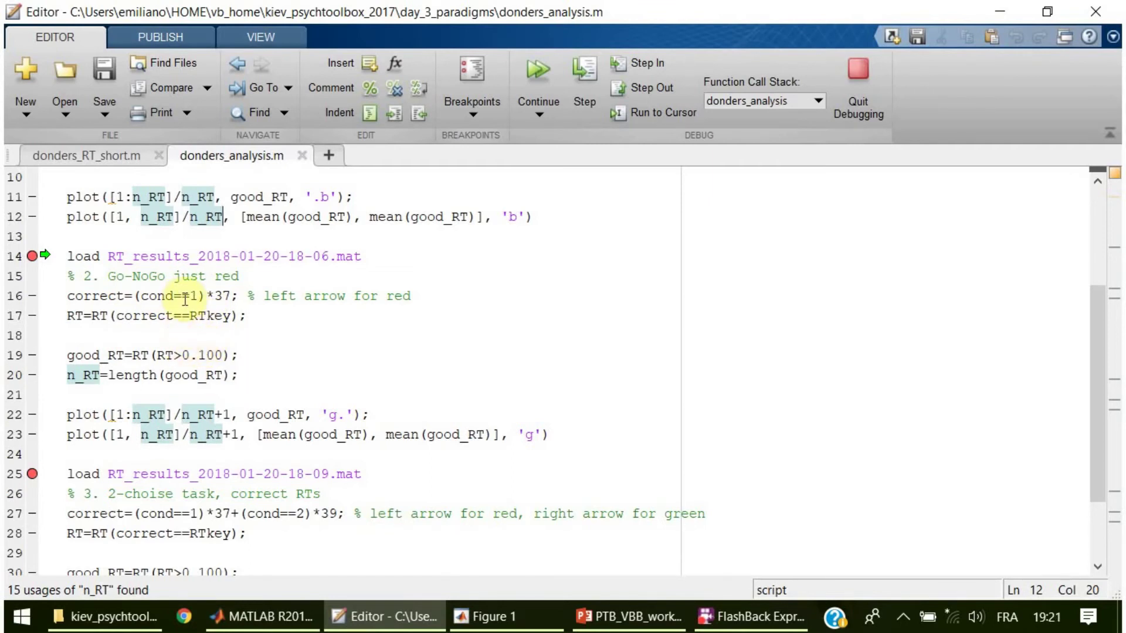
left_click_drag(205, 295, 173, 295)
left_click(284, 619)
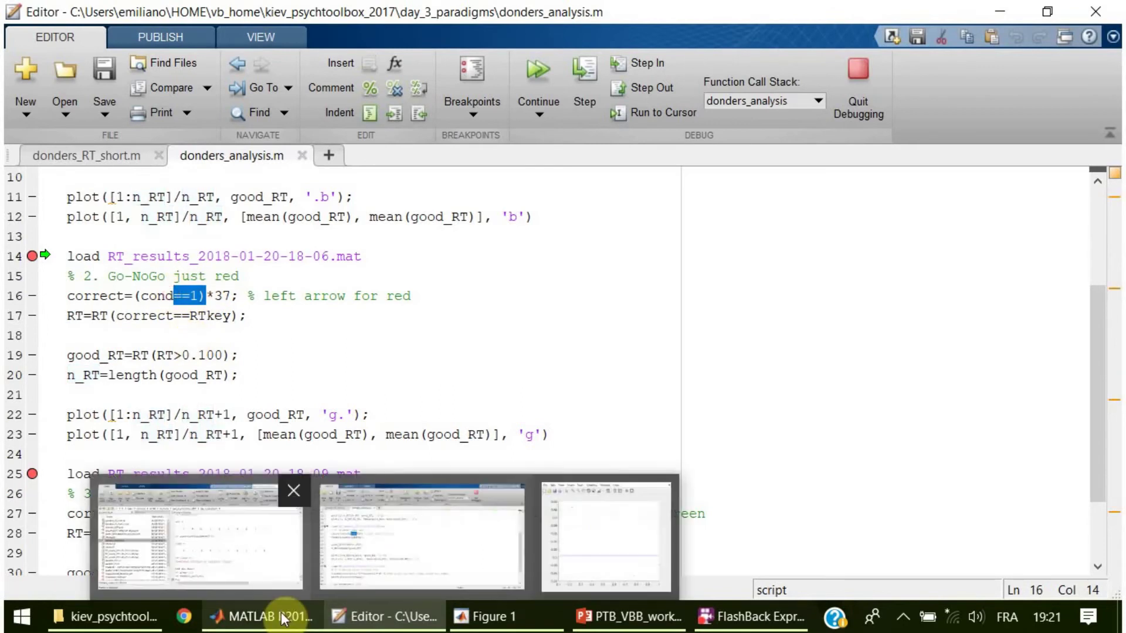
left_click(283, 619)
left_click(283, 619)
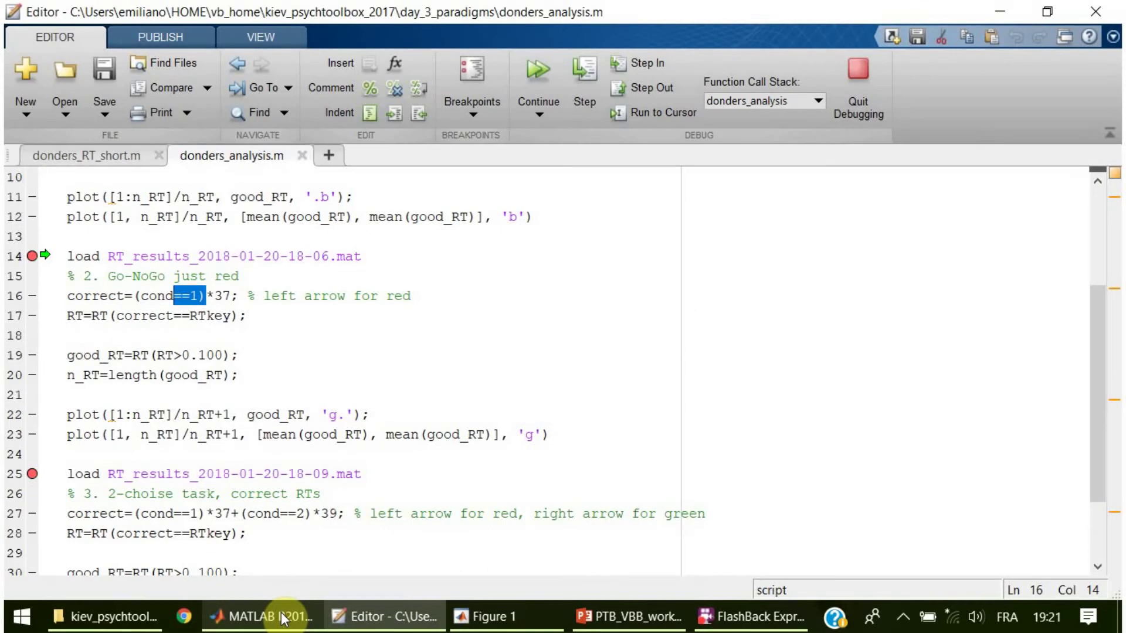
Step: Print cond at the K>> prompt, showing 2,1,1,2,1,1,2,2,1,2, and view the Workspace variables
left_click(283, 619)
left_click(538, 542)
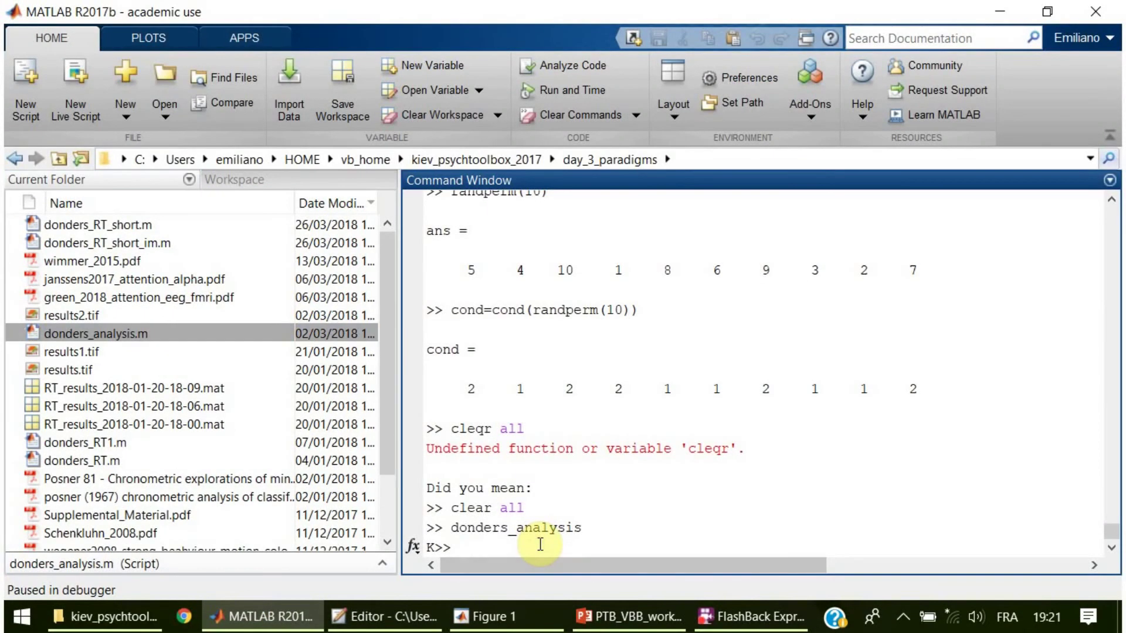
type("con")
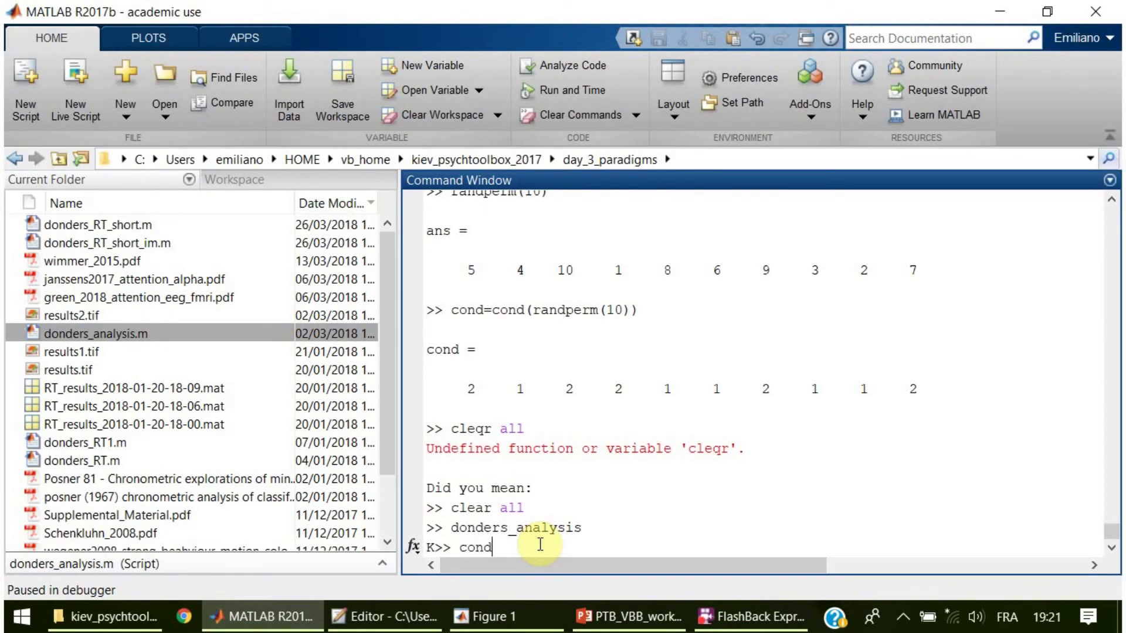
type("d")
key("Return")
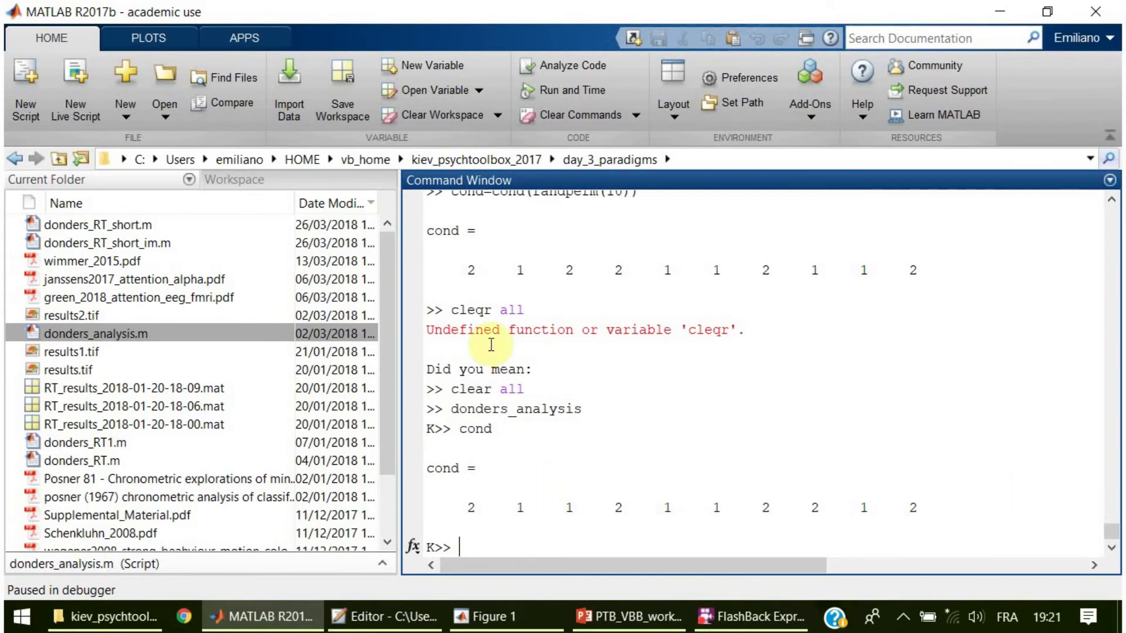
left_click(312, 179)
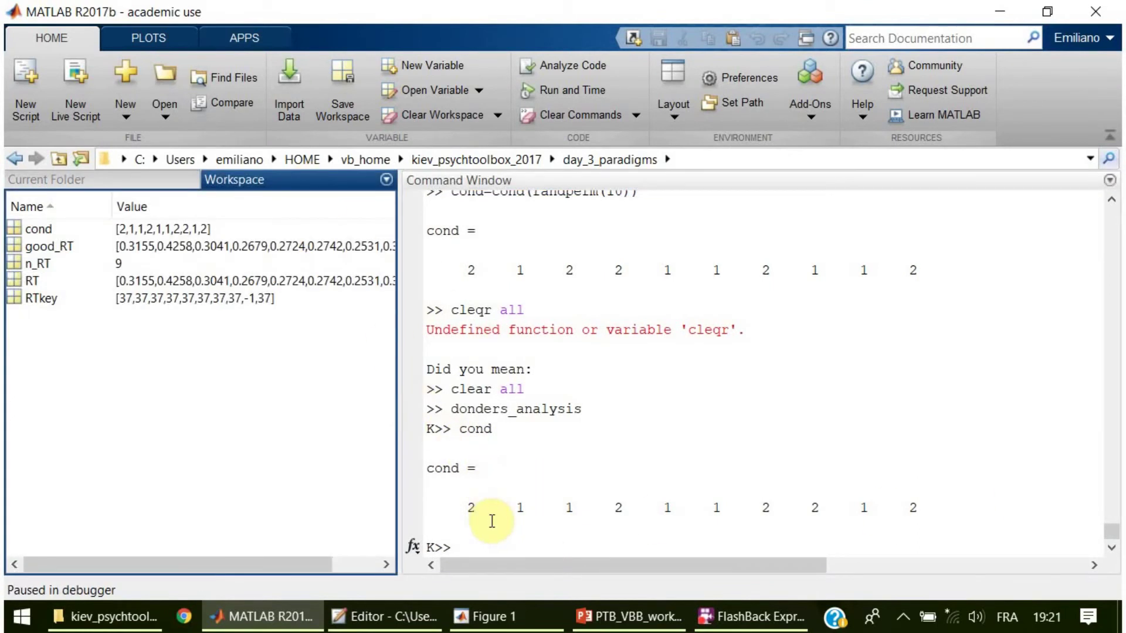
Step: Copy RTkey from line 17 and evaluate it, showing nine 37s and one -1
left_click(405, 619)
left_click(405, 619)
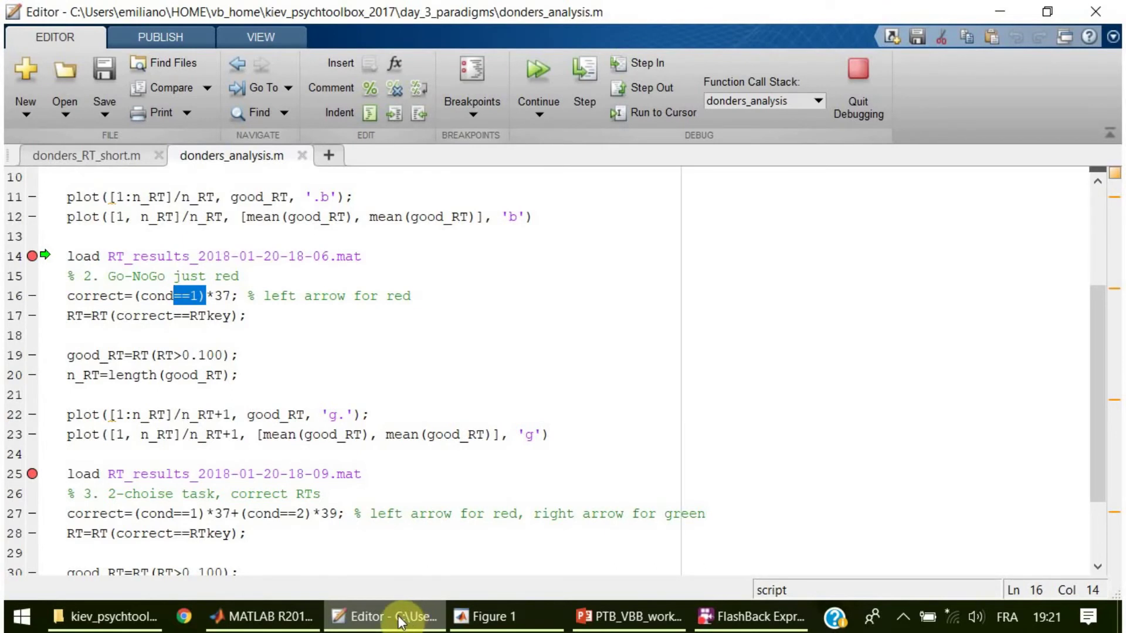
double_click(218, 317)
key("ctrl+c")
right_click(200, 318)
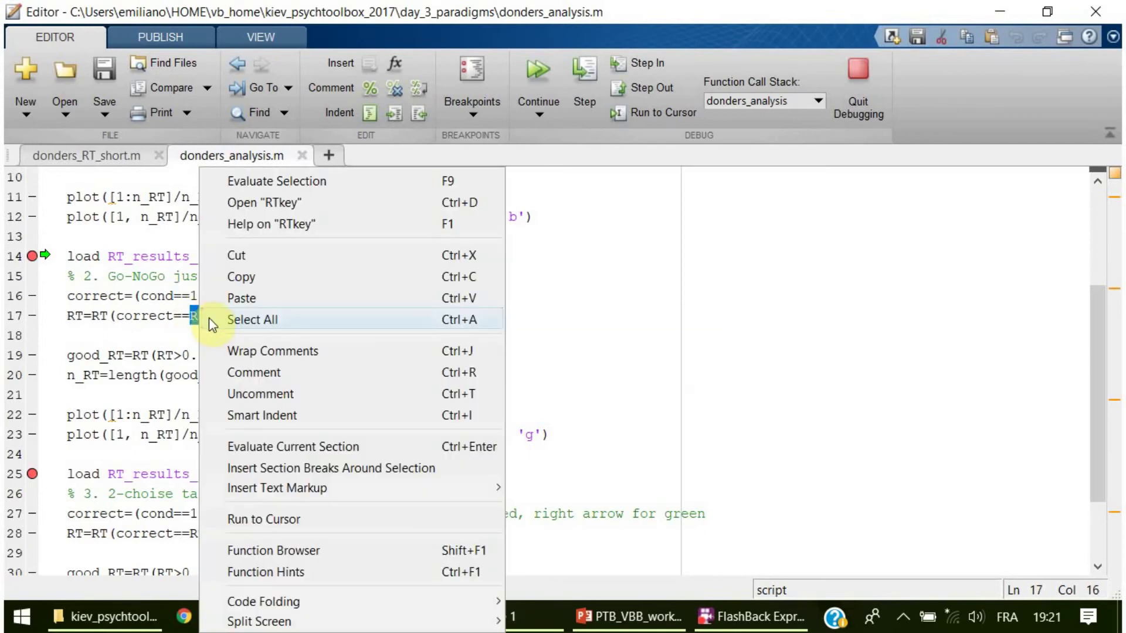
left_click(235, 278)
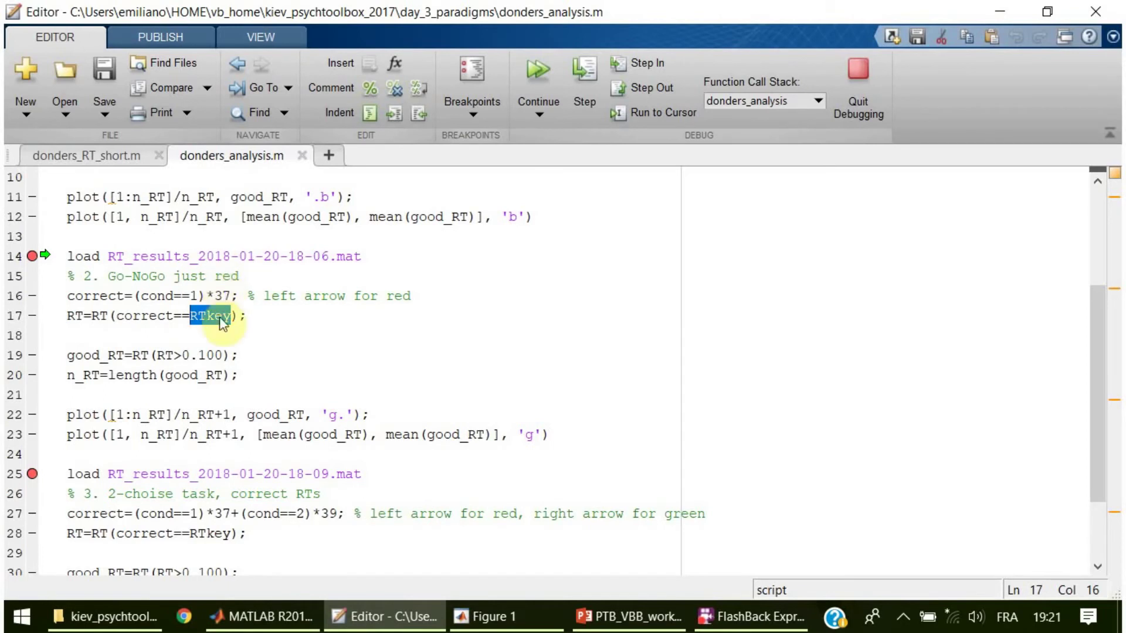
left_click(264, 617)
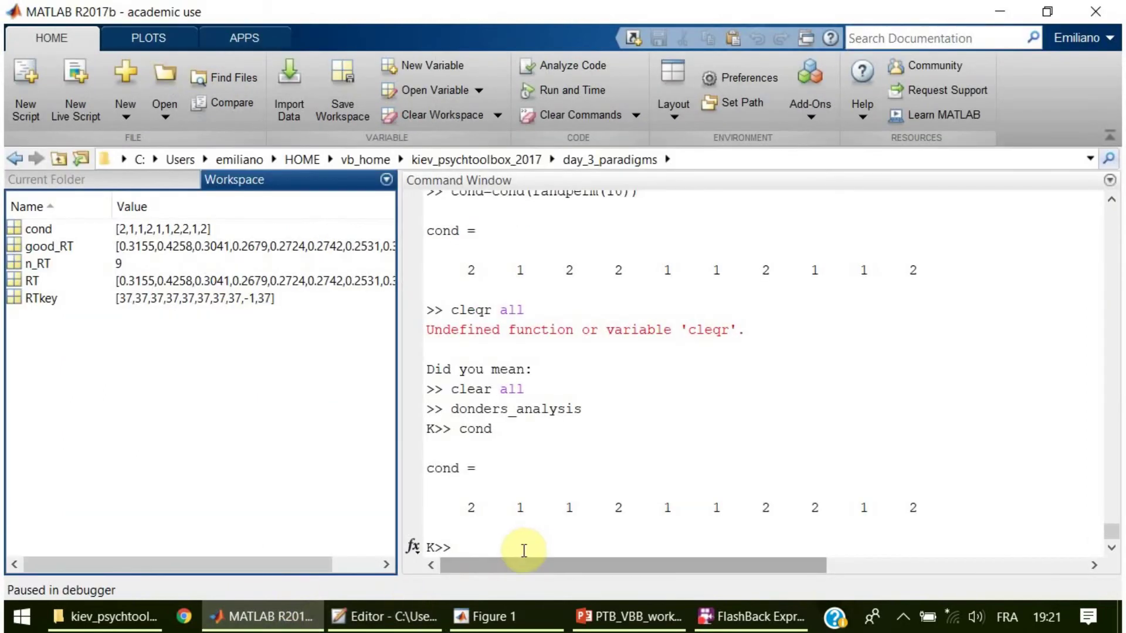
left_click(522, 550)
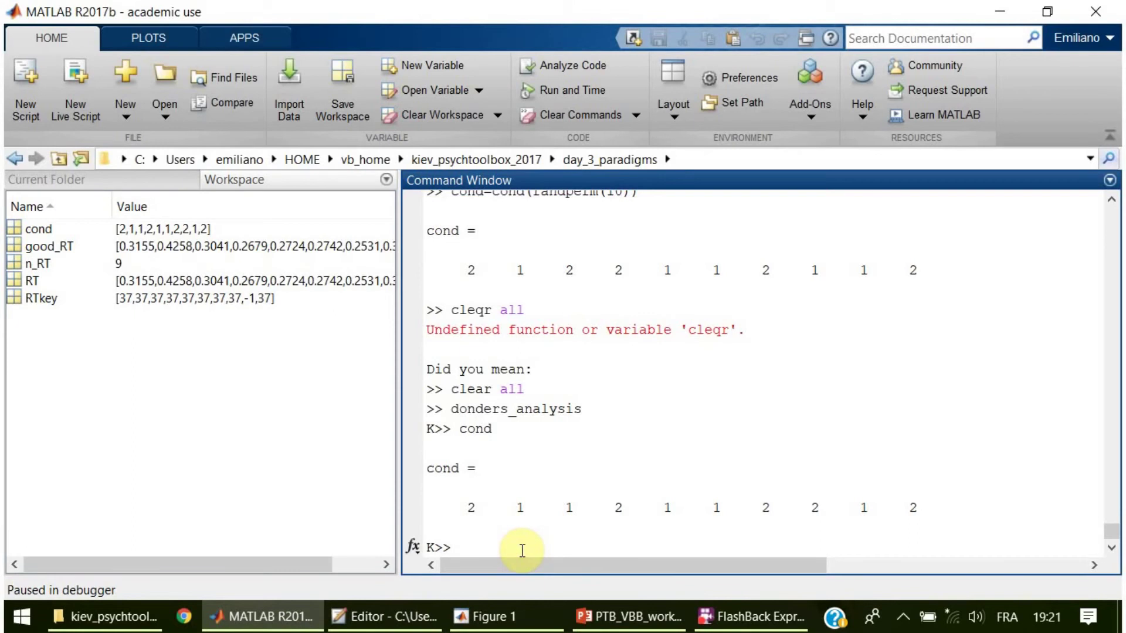
key("ctrl+v")
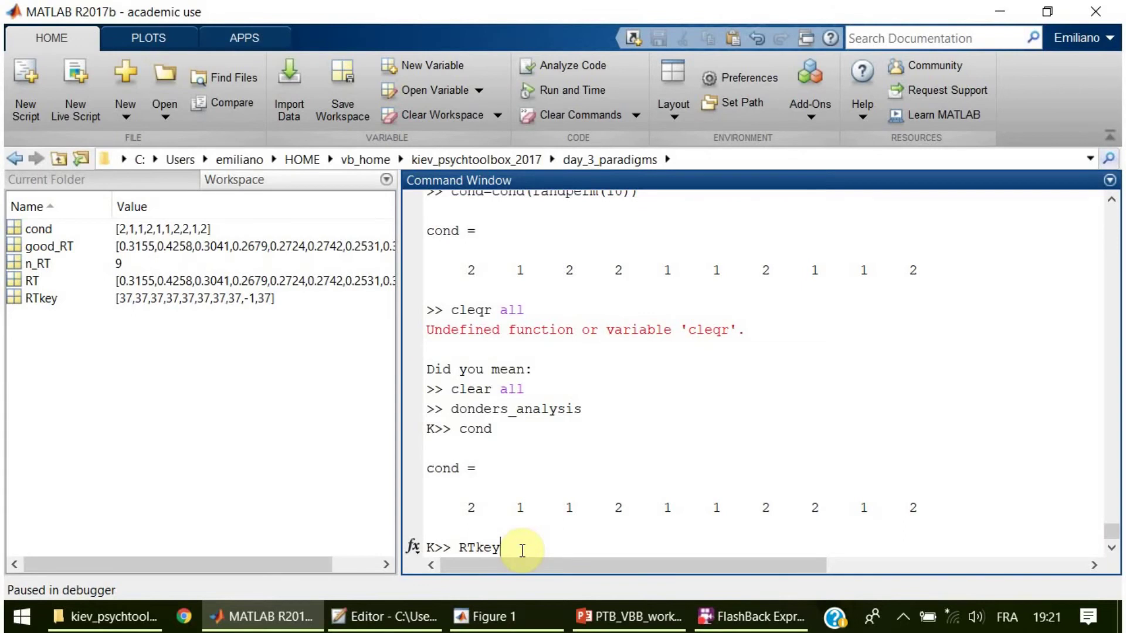
key("Return")
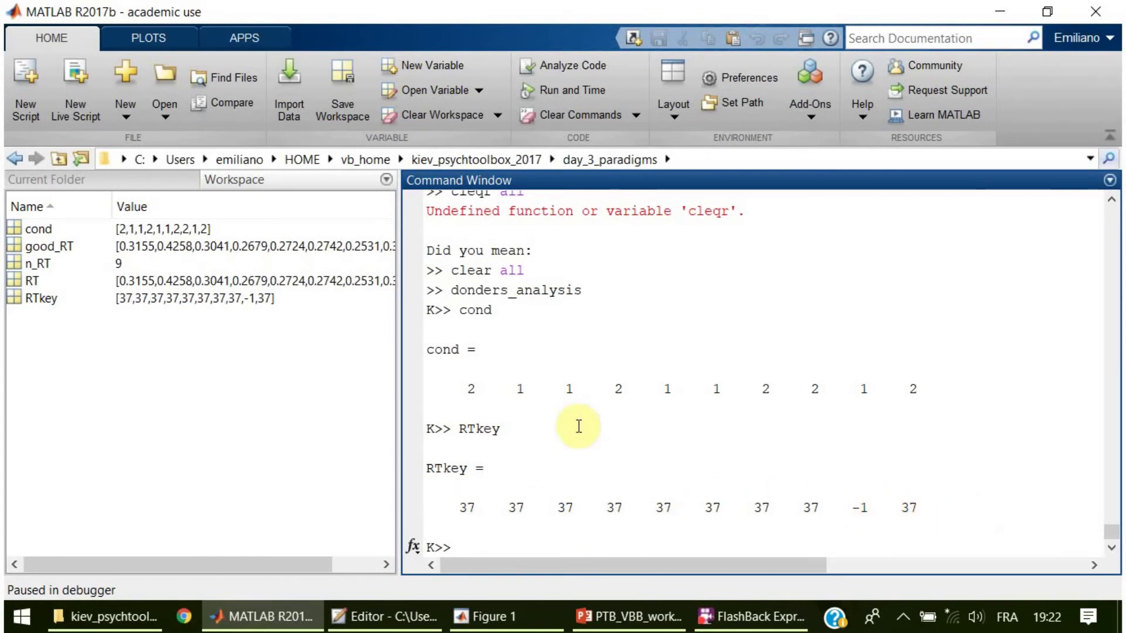
left_click(155, 181)
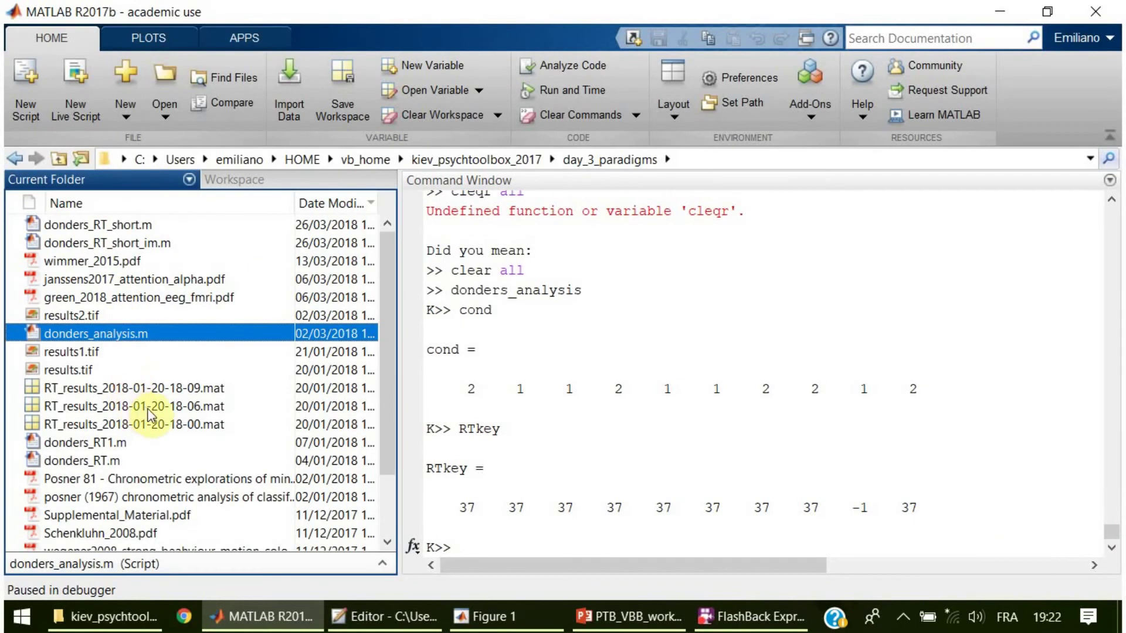
left_click_drag(148, 410, 537, 514)
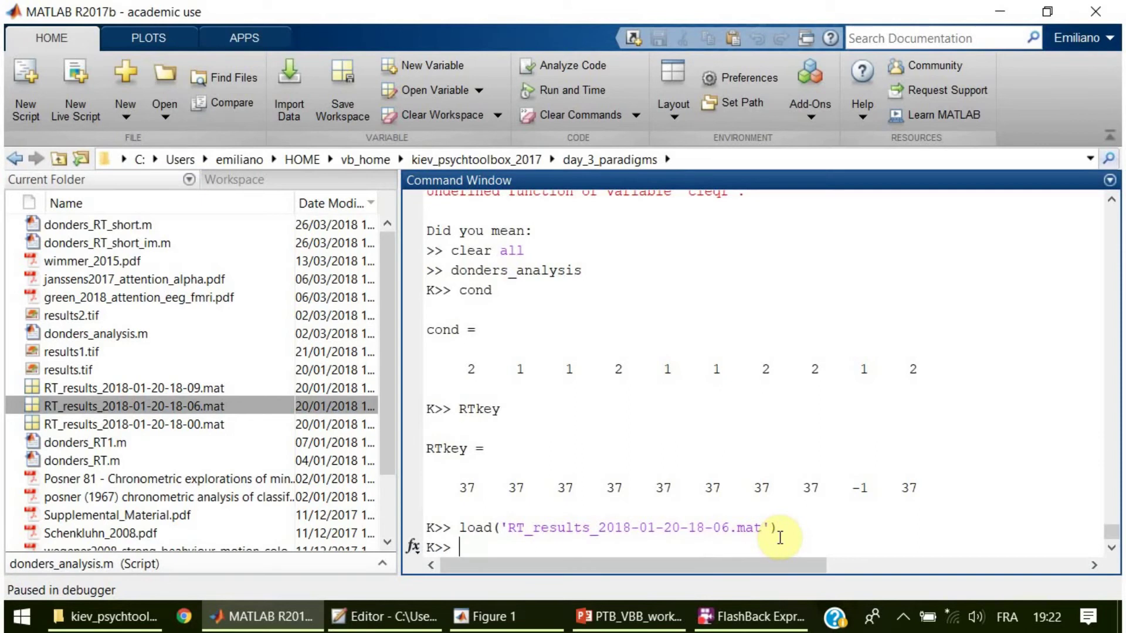
key("Up")
key("Up")
key("Up")
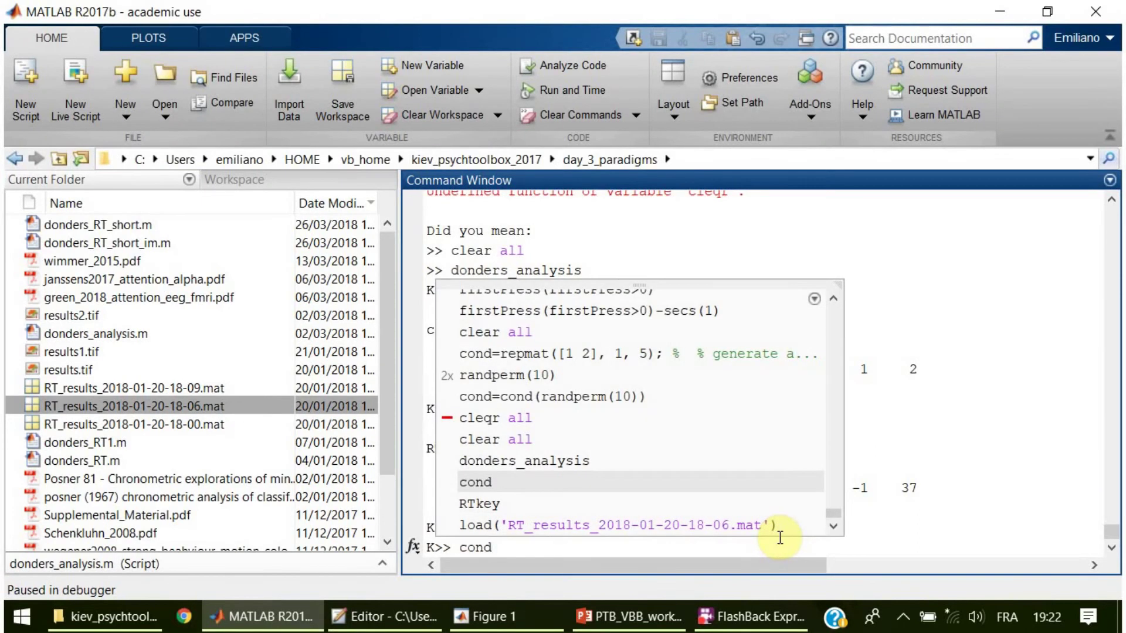
key("Return")
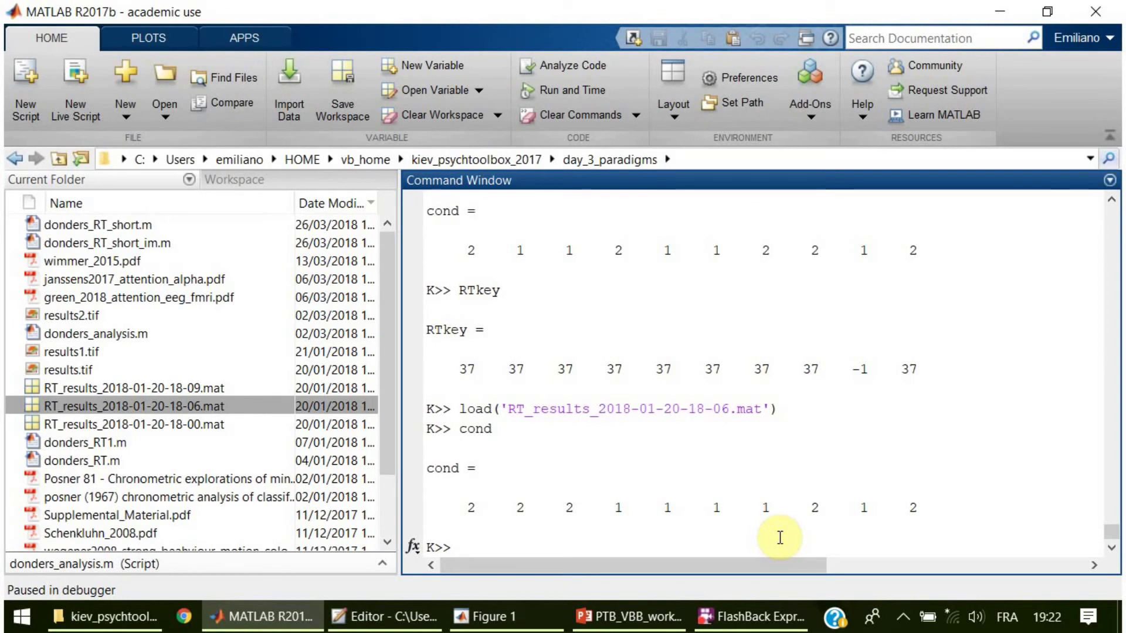
key("Up")
key("Up")
key("Up")
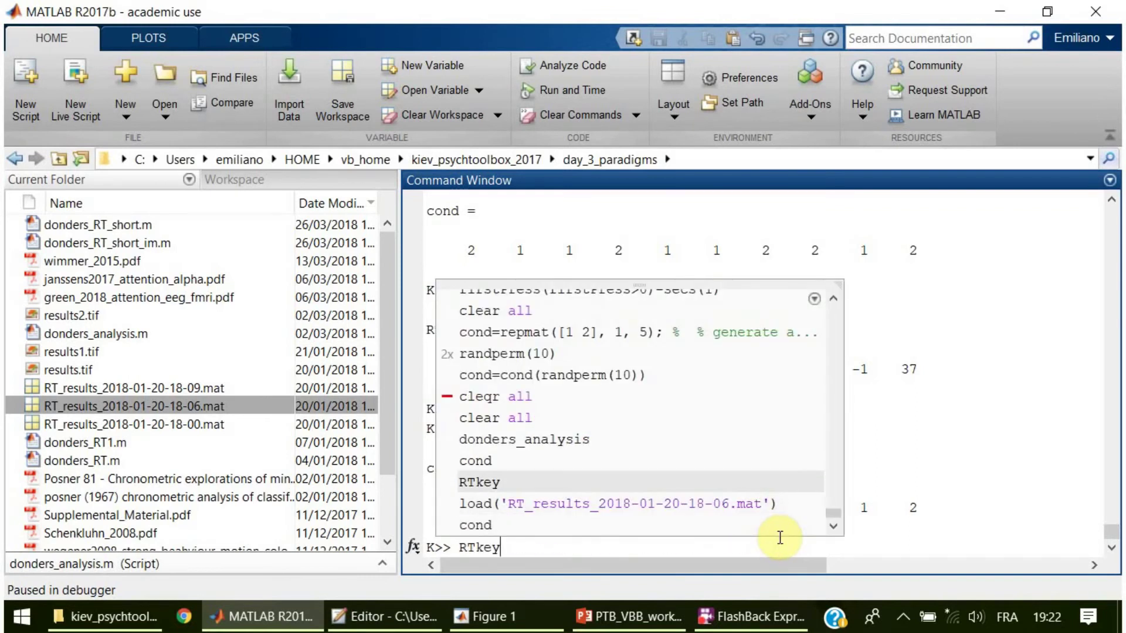
key("Return")
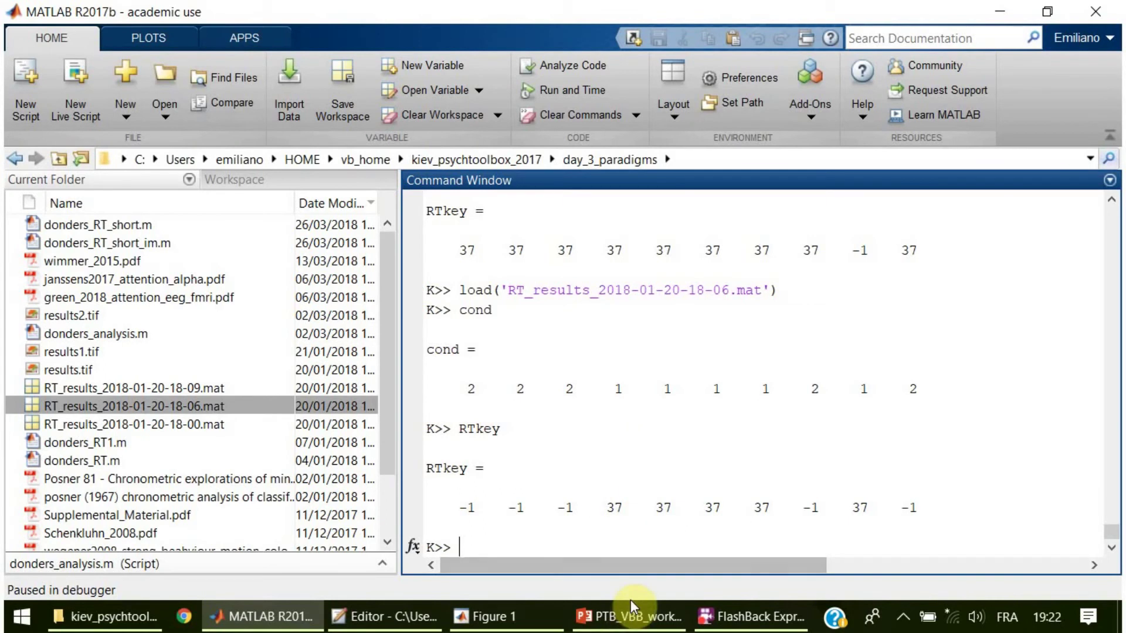
left_click(390, 626)
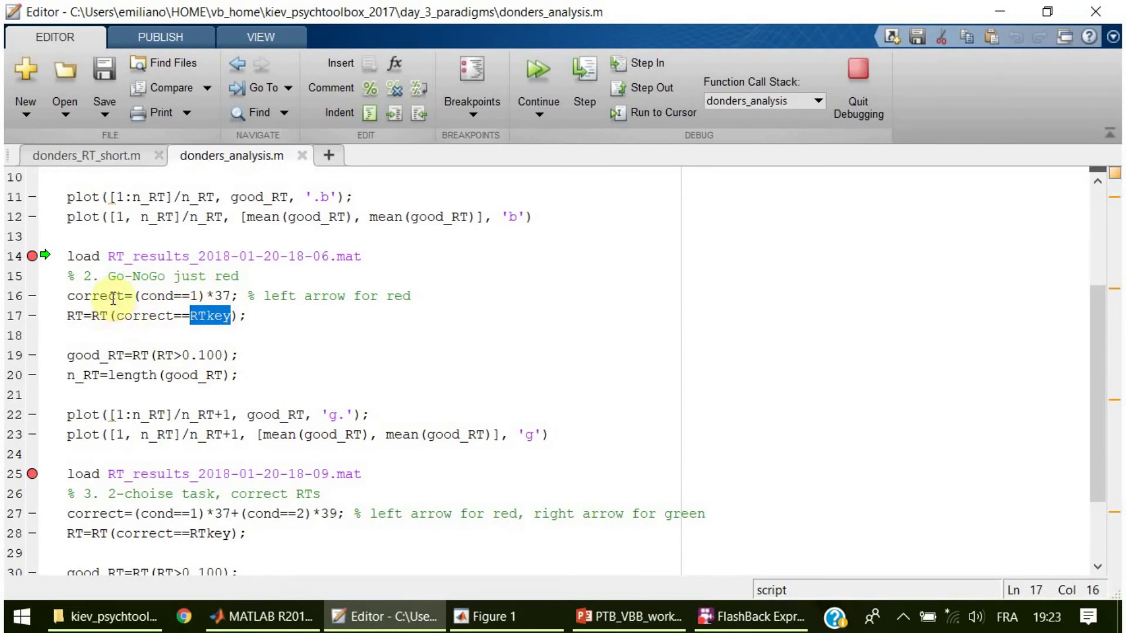
Step: Select and copy the line 16 expression correct=(cond==1)*37 in the editor
left_click_drag(68, 296, 224, 294)
right_click(223, 294)
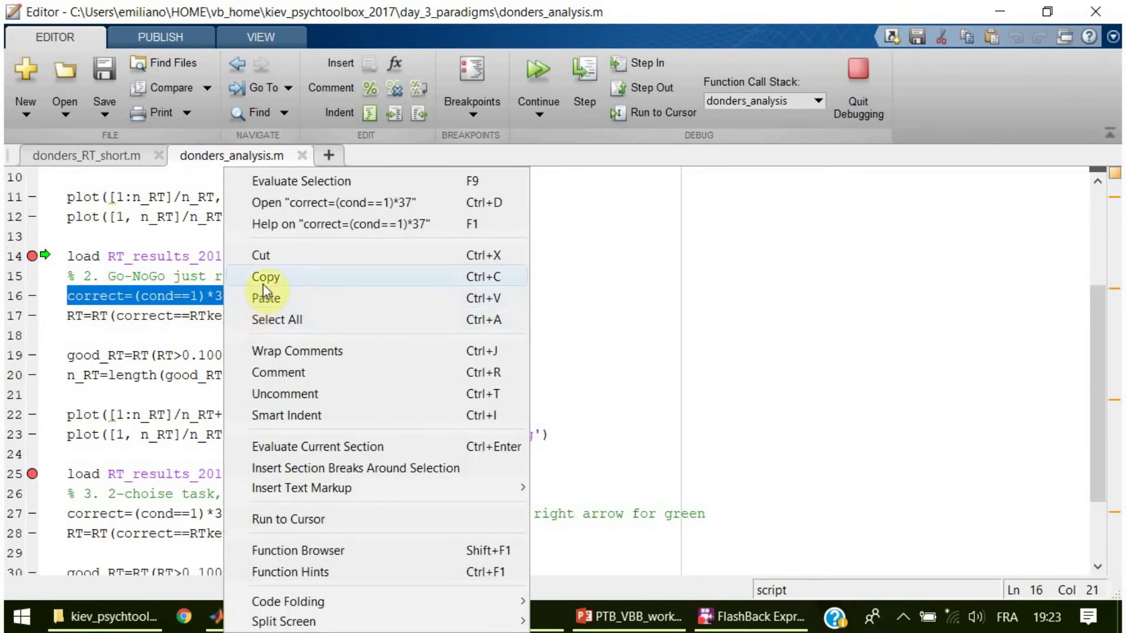
left_click(262, 280)
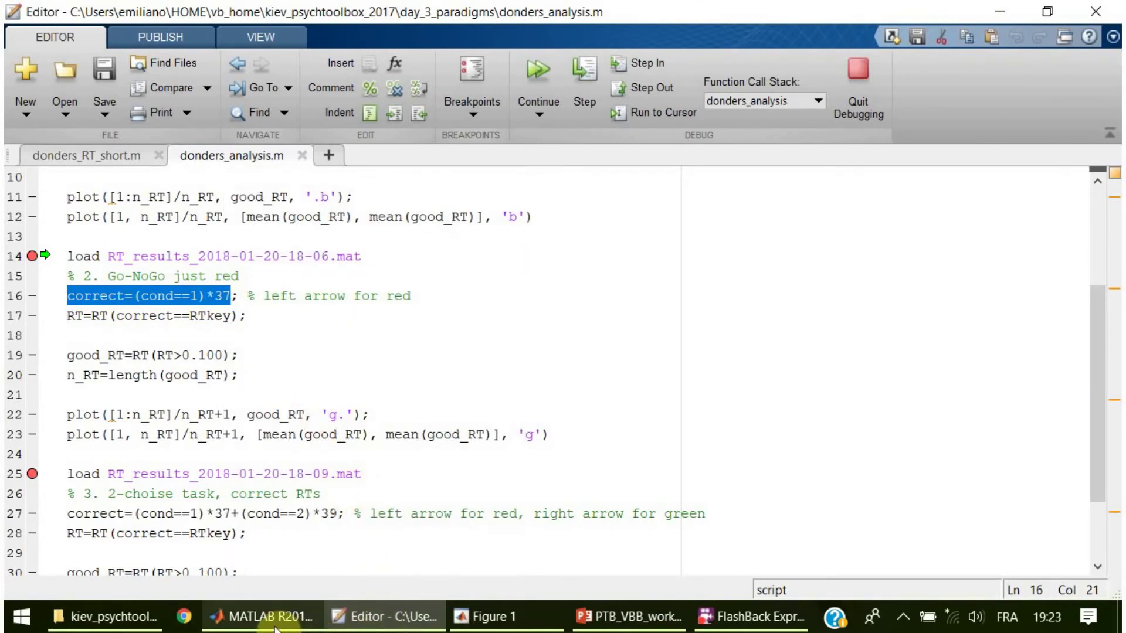
Step: Evaluate correct=(cond==1)*37 at the K>> prompt, yielding 0,0,0,37,37,37,37,0,37,0
mouse_move(273, 625)
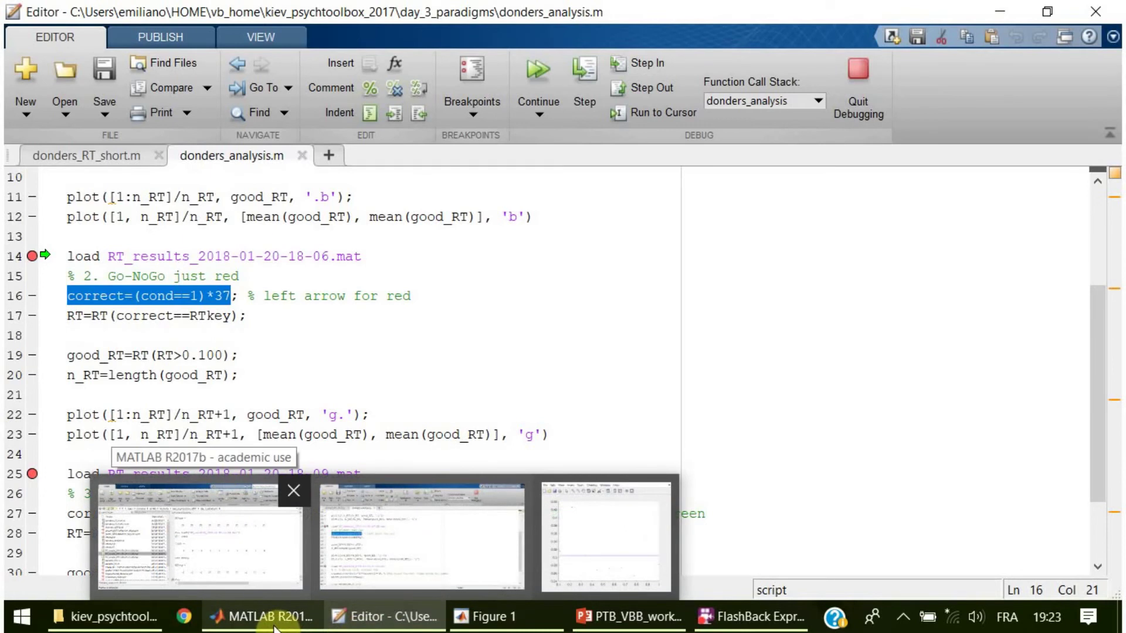
left_click(274, 625)
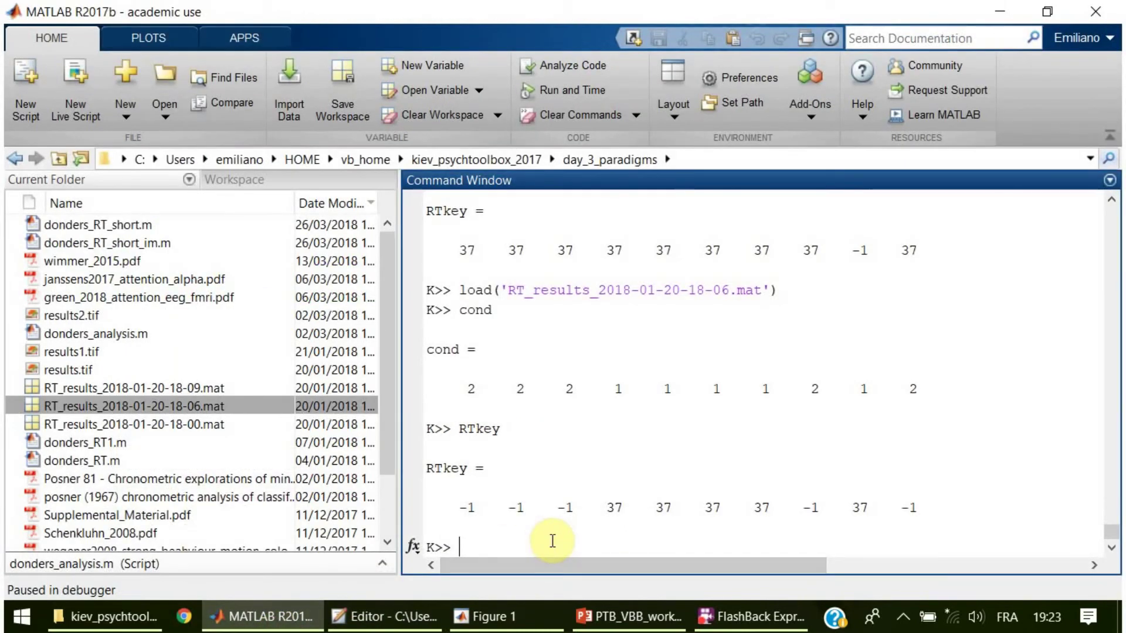
type("correct=(cond==1)*37")
key("Return")
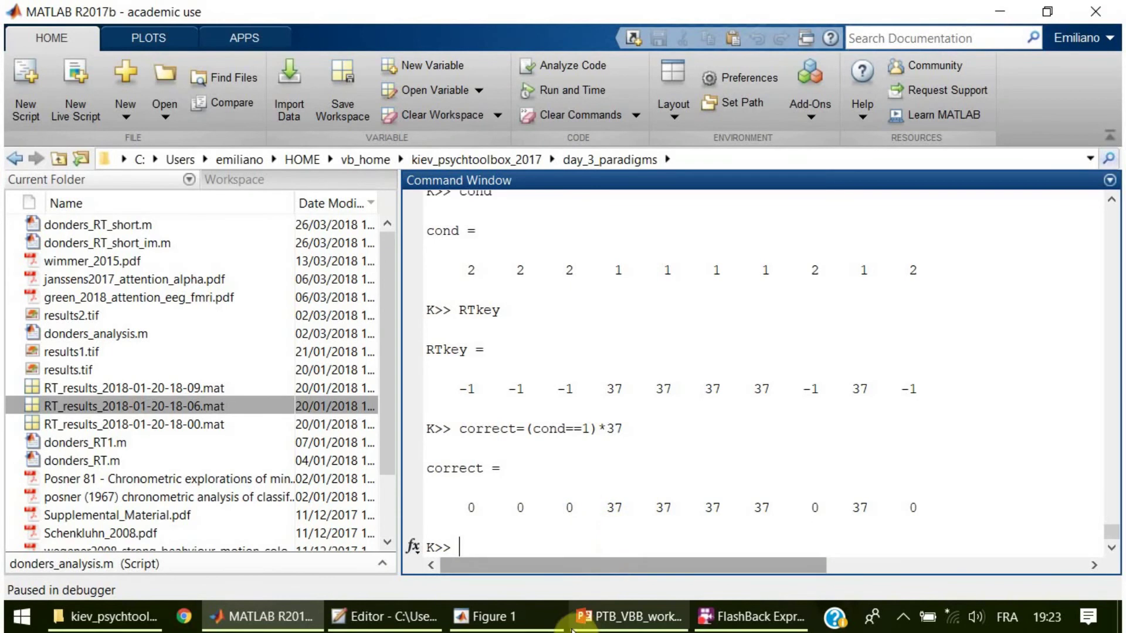
left_click(384, 616)
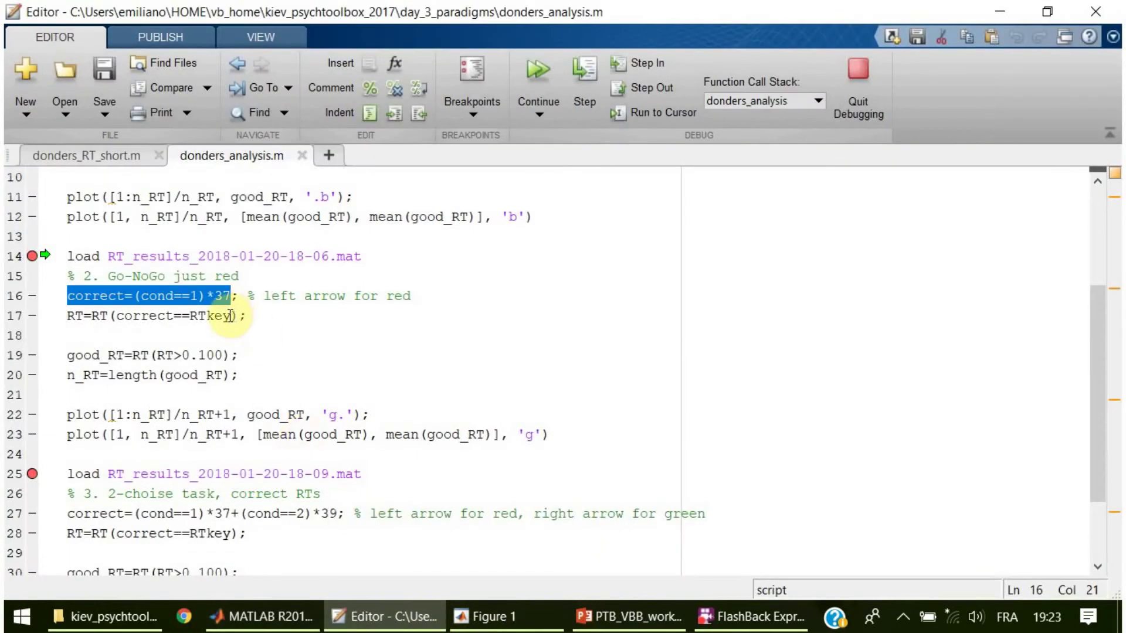
left_click_drag(231, 316, 120, 320)
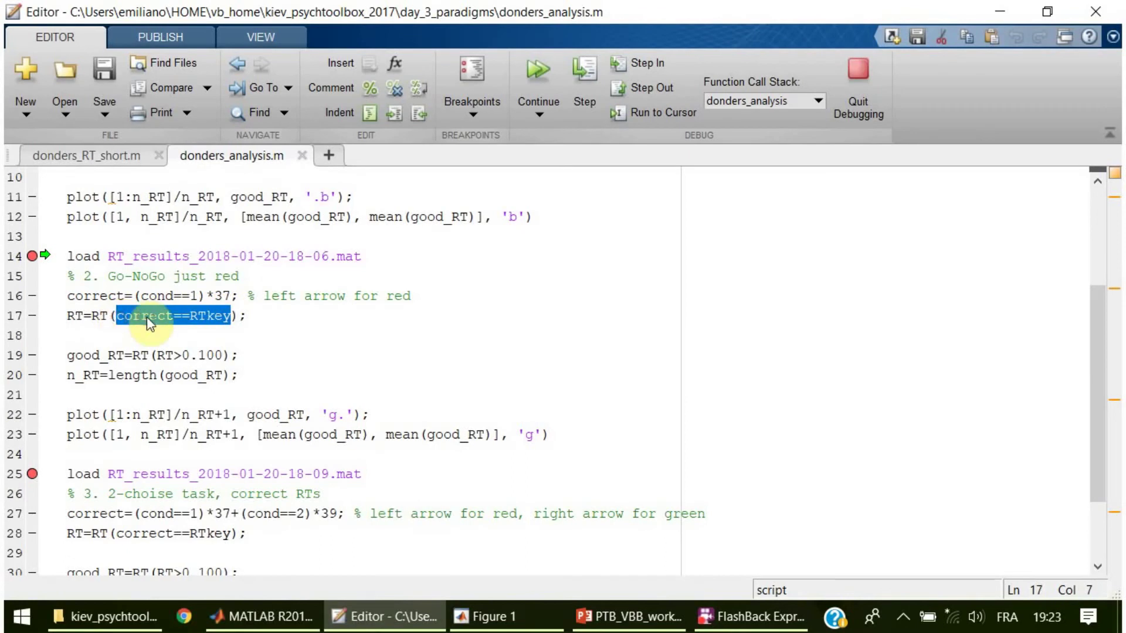
right_click(147, 316)
left_click(192, 280)
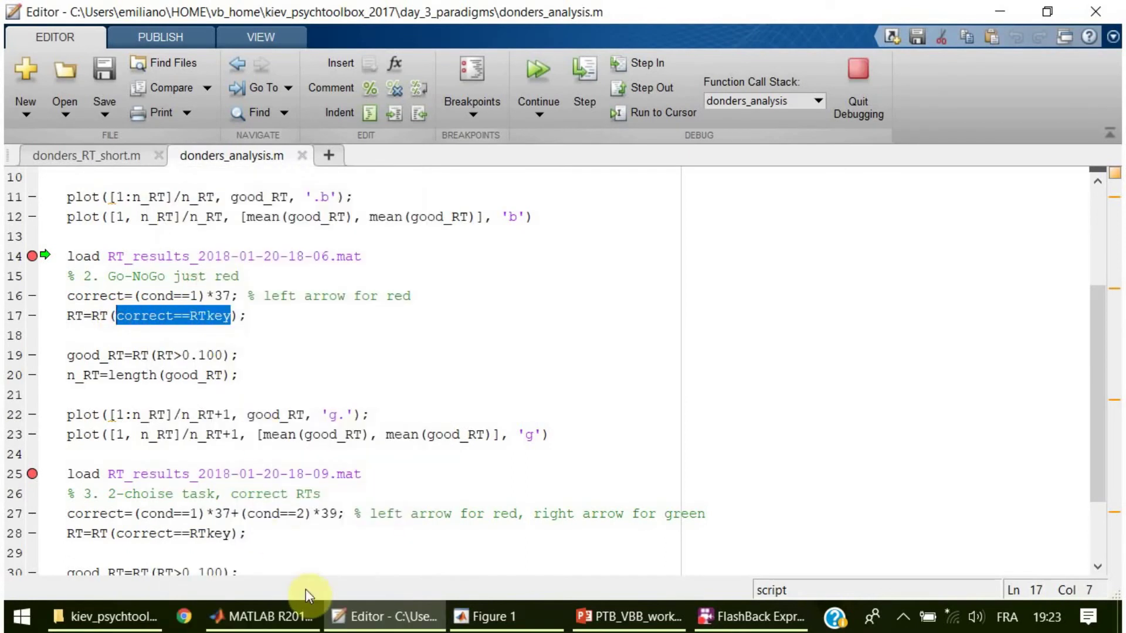
left_click(282, 616)
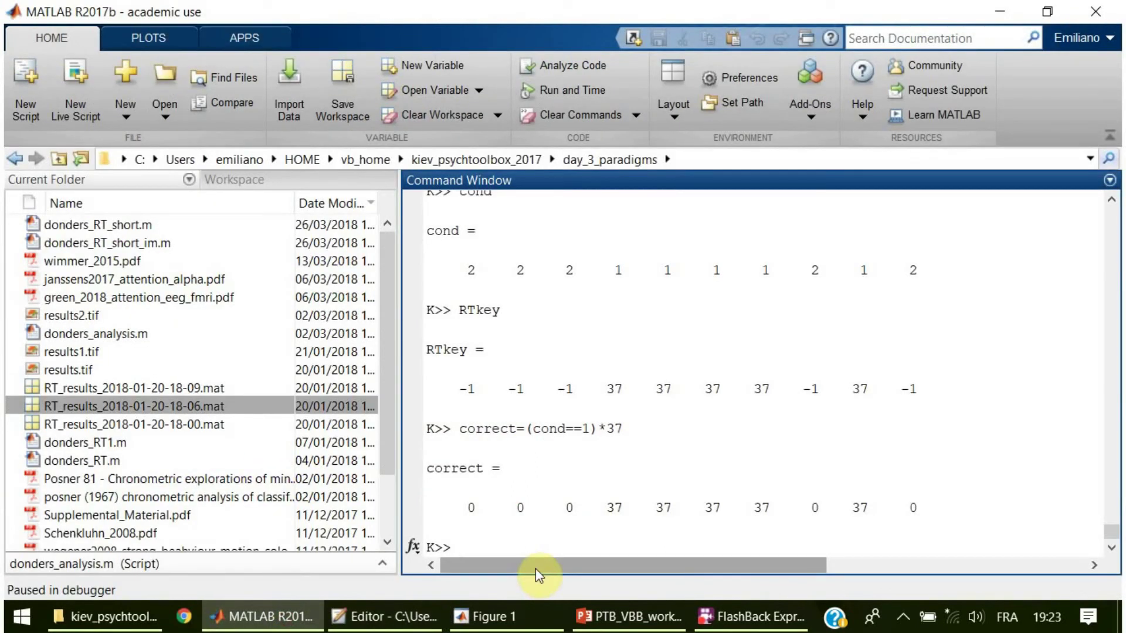
key("ctrl+v")
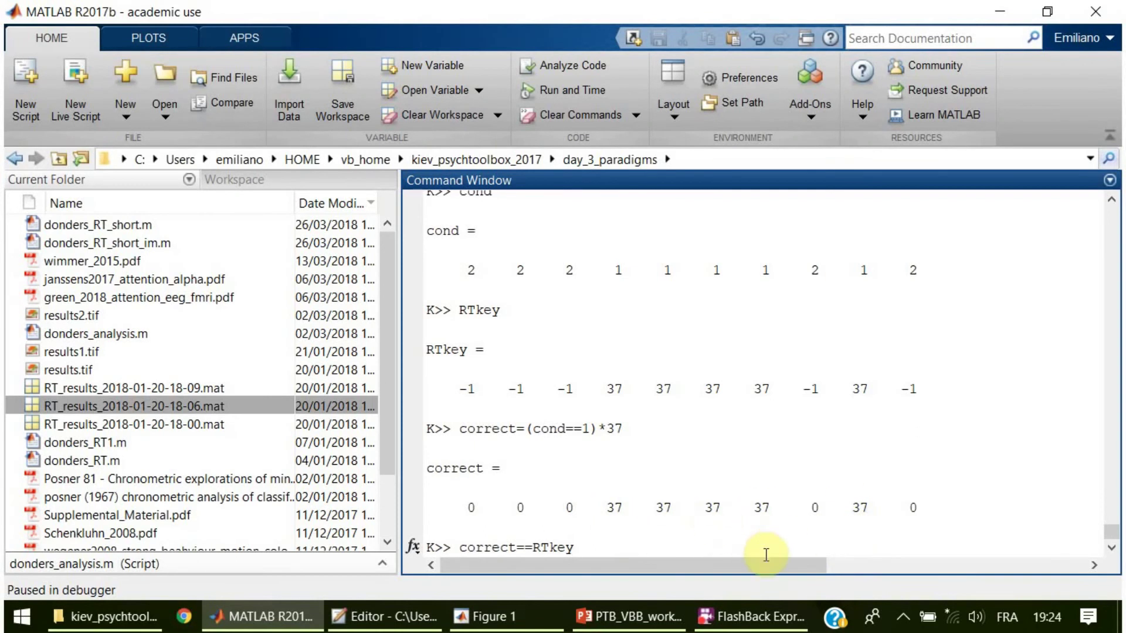
key("Return")
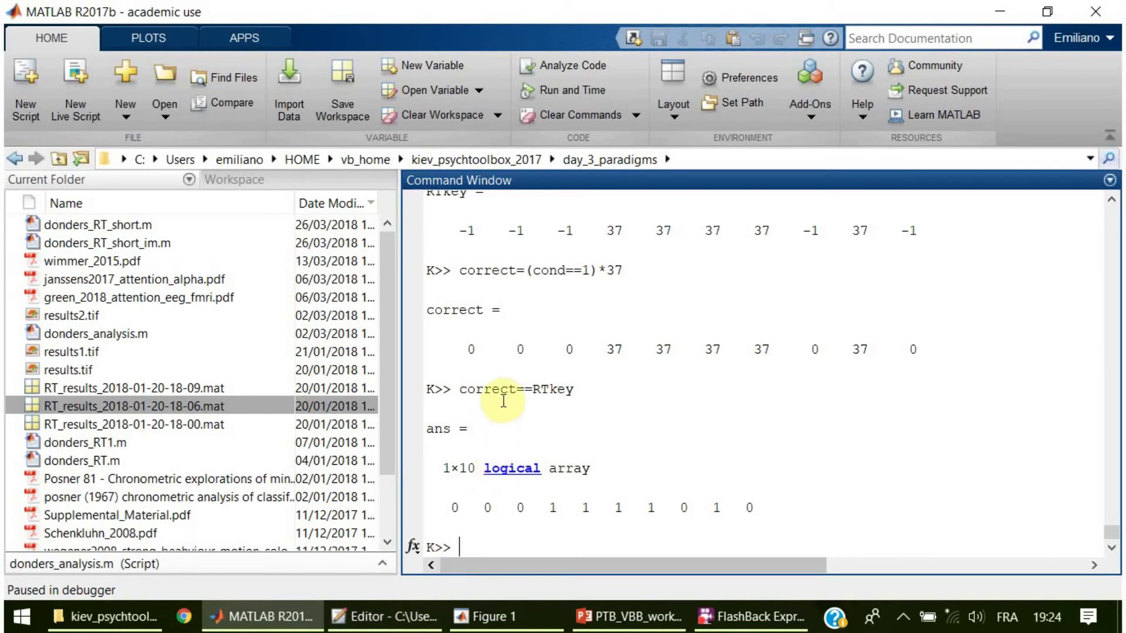
Step: Copy RT=RT(correct==RTkey) from line 17 and run it, keeping five correct reaction times
left_click(414, 613)
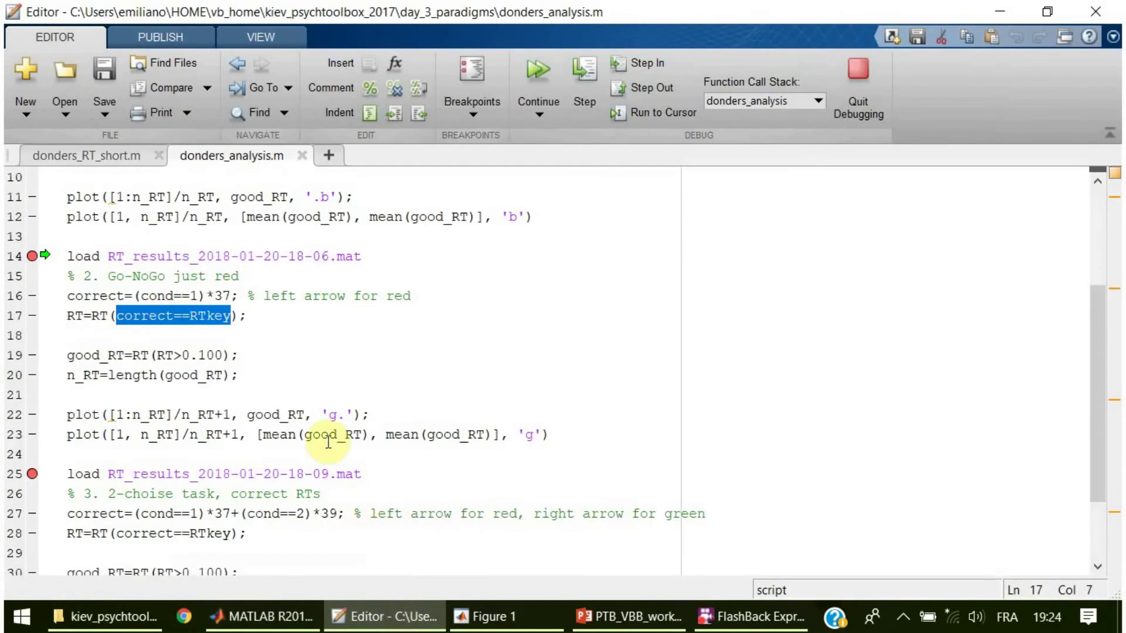
left_click(251, 316)
left_click_drag(239, 317, 67, 316)
right_click(85, 312)
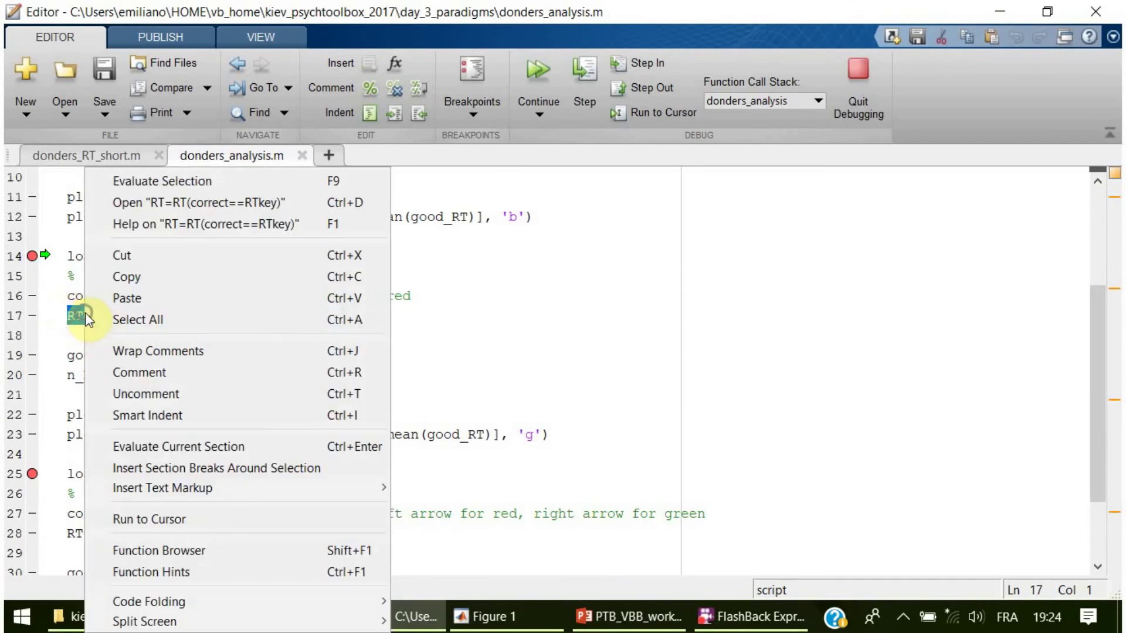
left_click(140, 280)
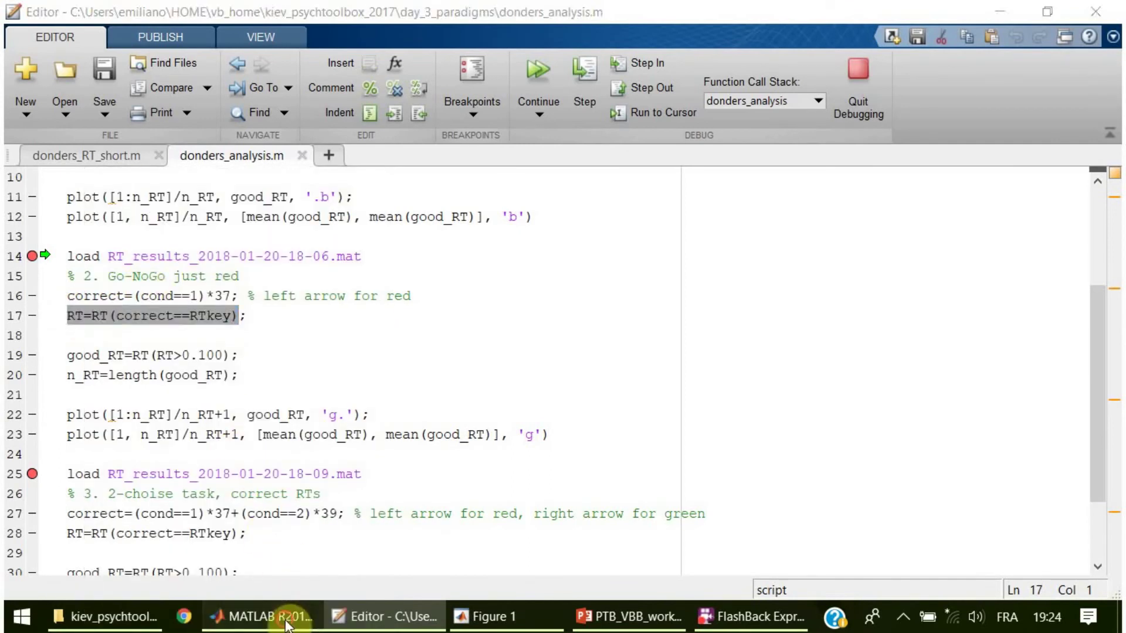
left_click(266, 616)
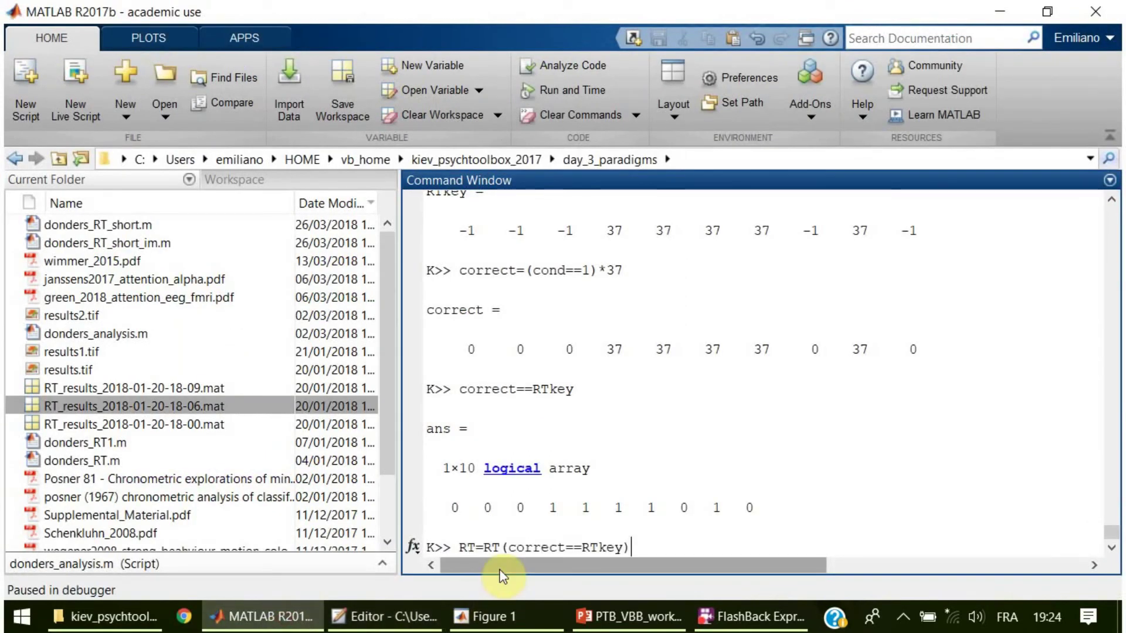
key("ctrl+v")
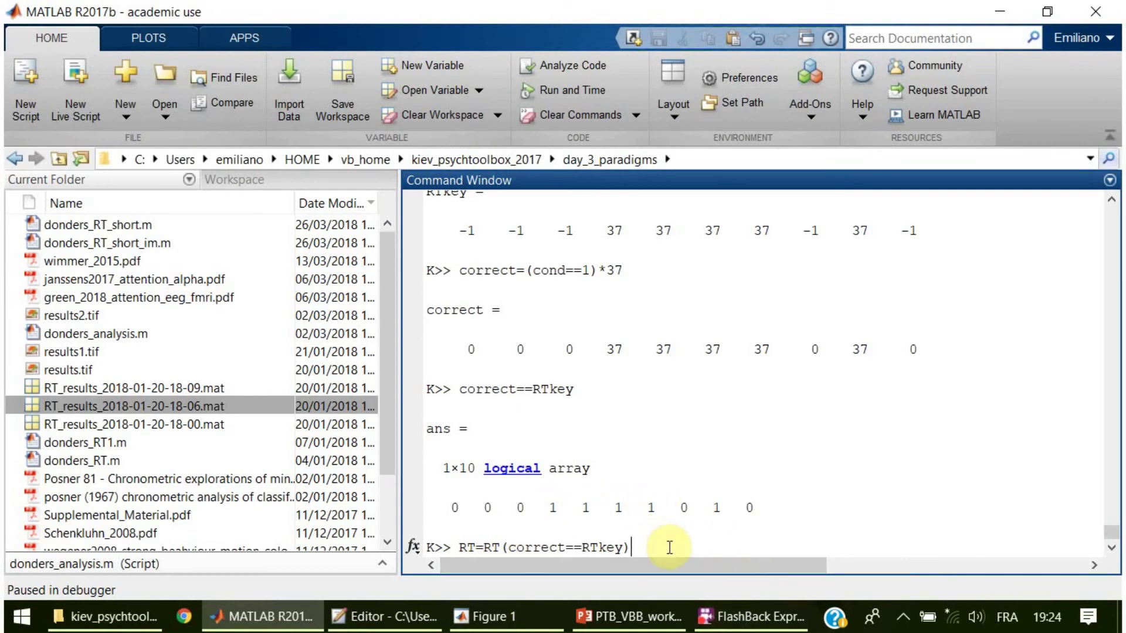
key("Return")
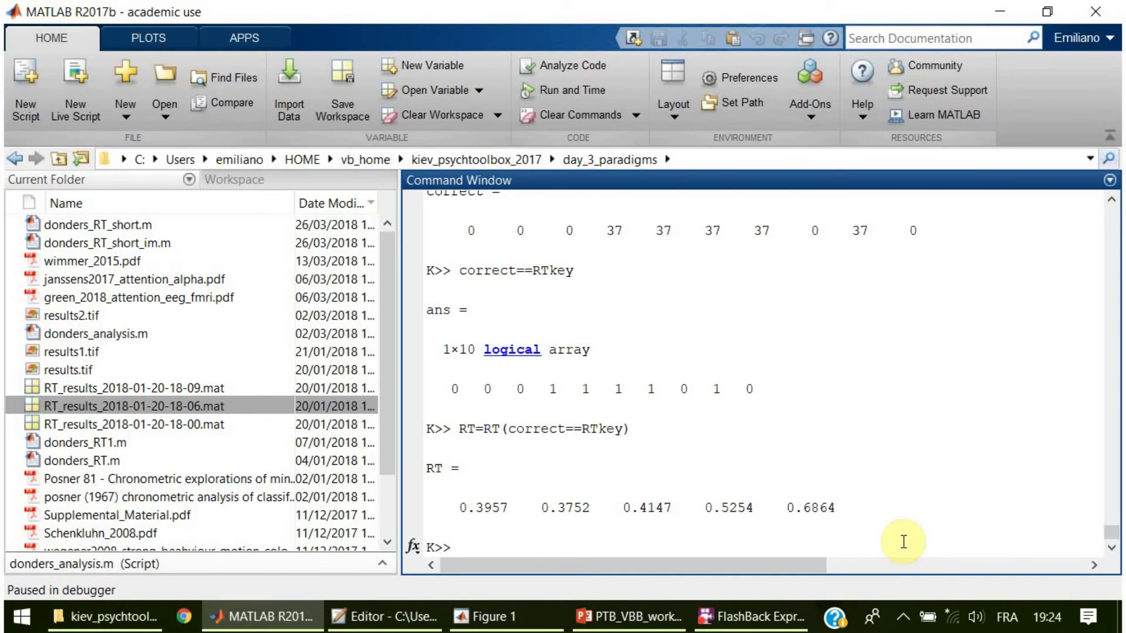
Step: Continue to the line 25 breakpoint and view Figure 1's green Go-NoGo RTs with mean near 0.48
left_click(394, 628)
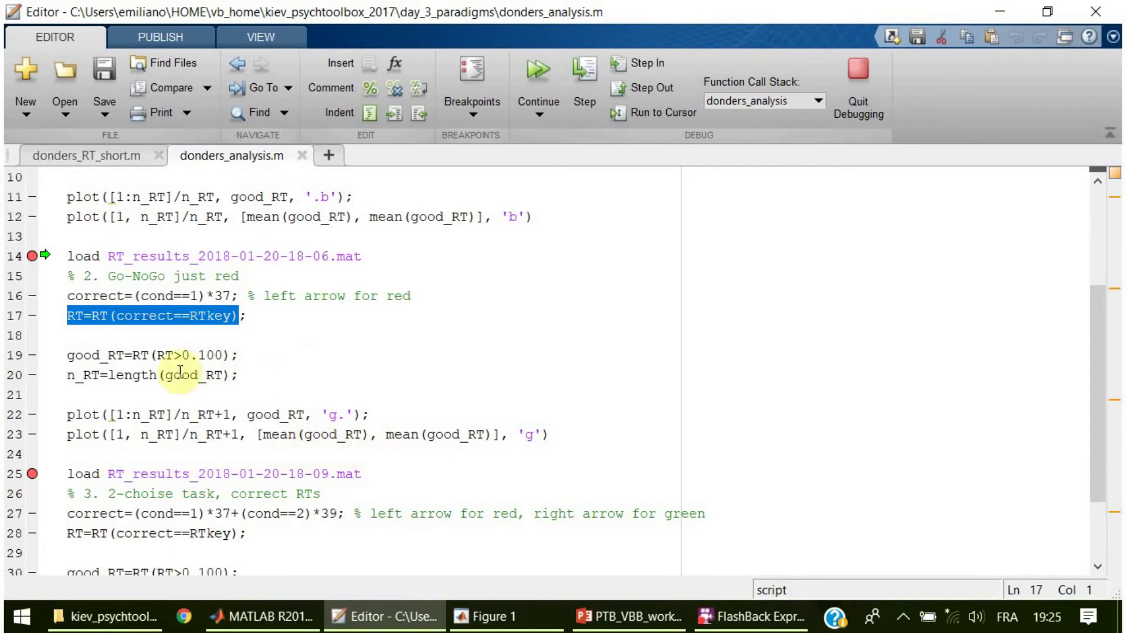
left_click(539, 75)
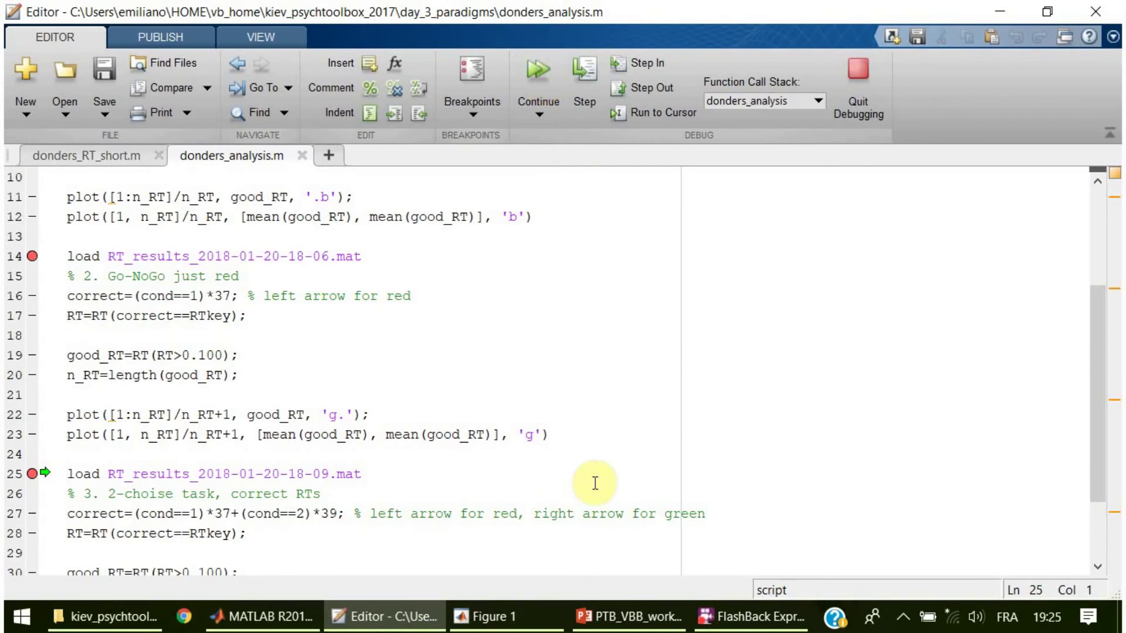
left_click(509, 616)
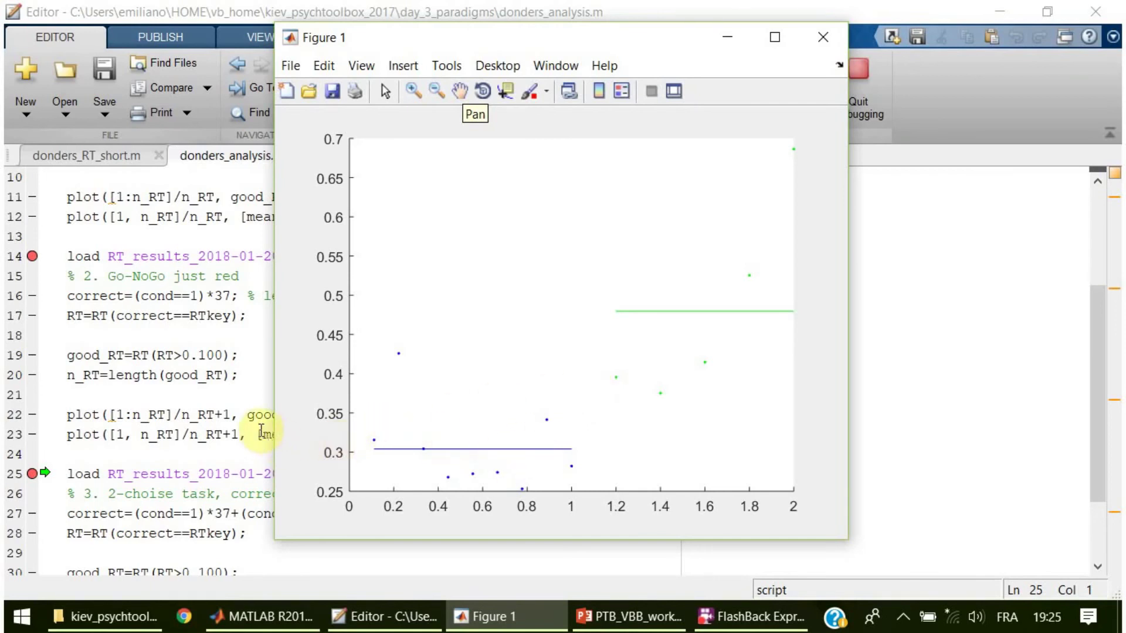
Step: Continue the script to completion and view Figure 1's red two-choice RTs with mean near 0.50
left_click(229, 416)
scroll(247, 422, "down", 2)
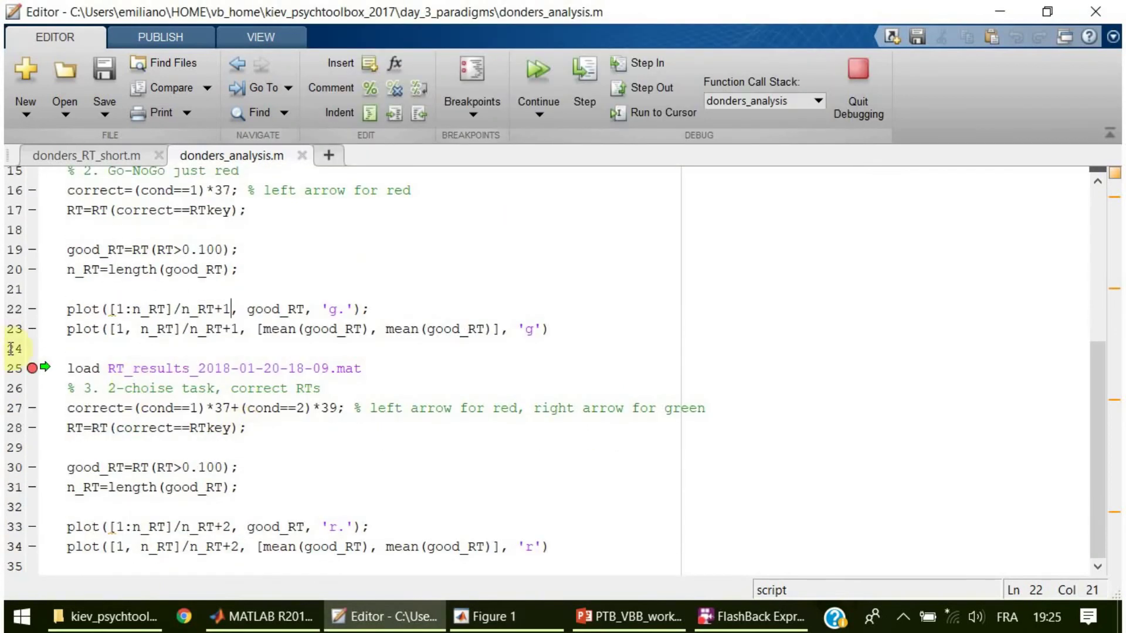
mouse_move(206, 433)
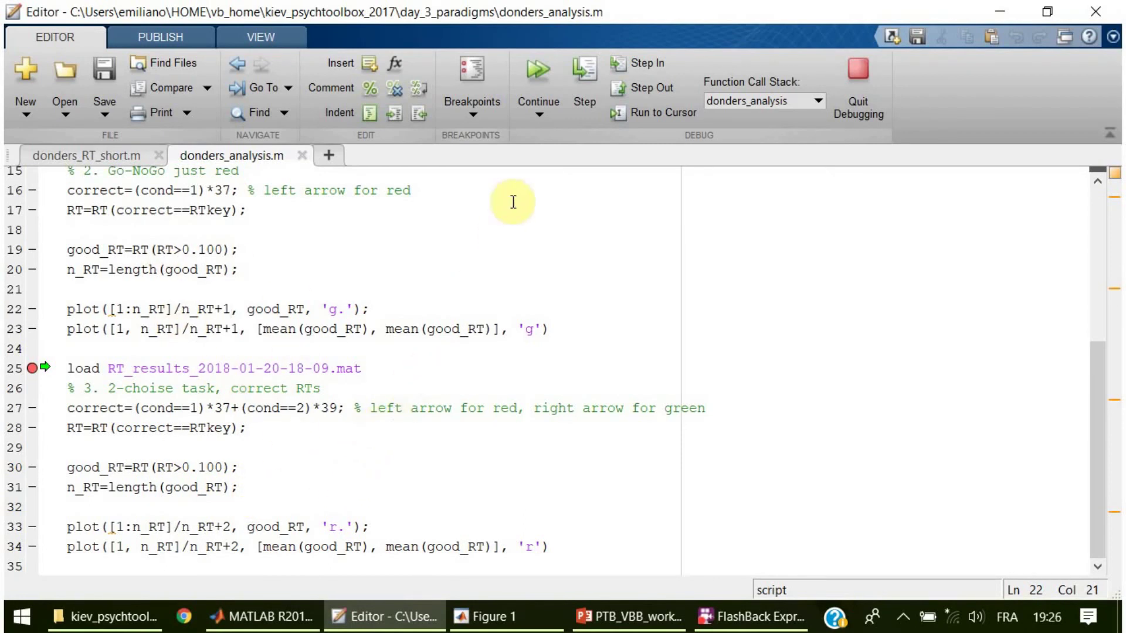
left_click(535, 73)
left_click(500, 625)
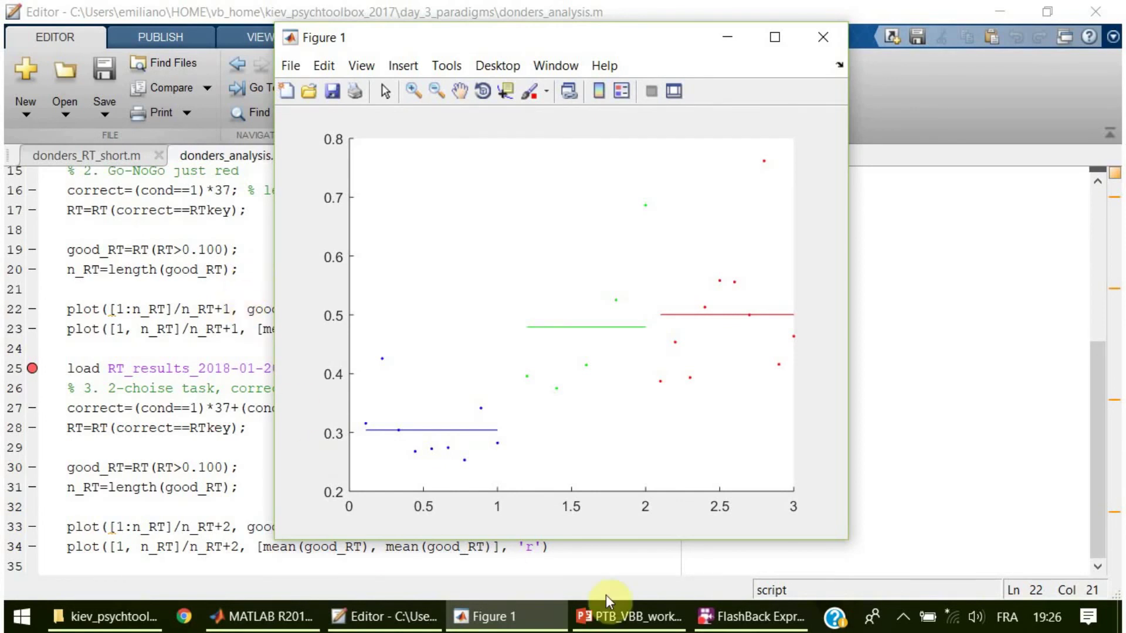
Step: In the lecture presentation, step through slides 28 (Go-NoGo analysis), 29 (two-choice analysis) and 30 (letter matching task)
left_click(630, 616)
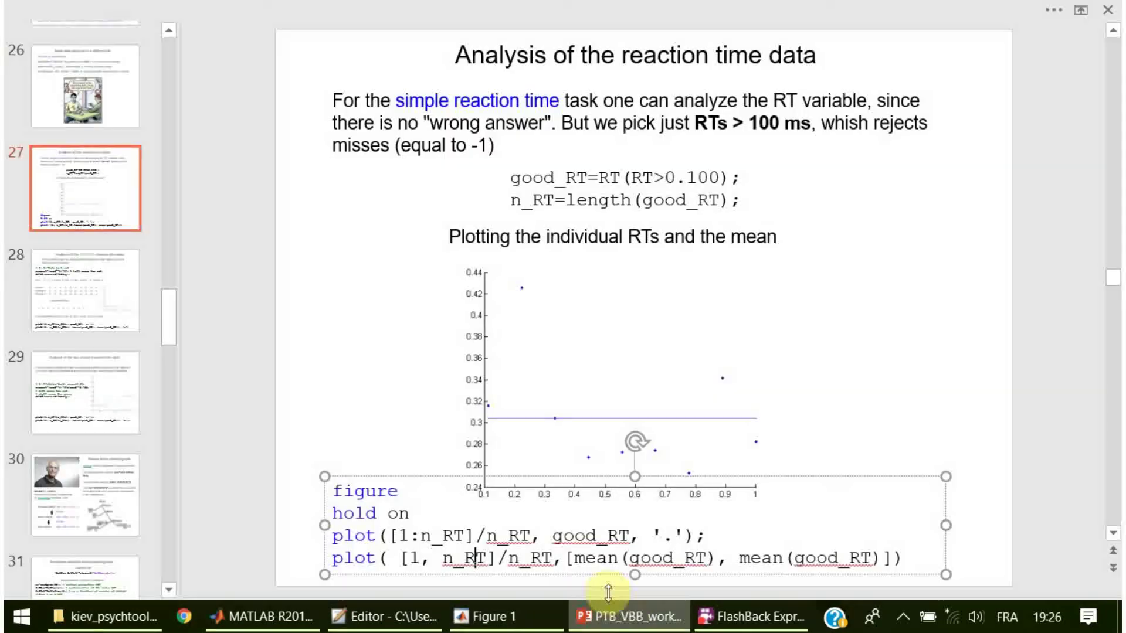
left_click(99, 300)
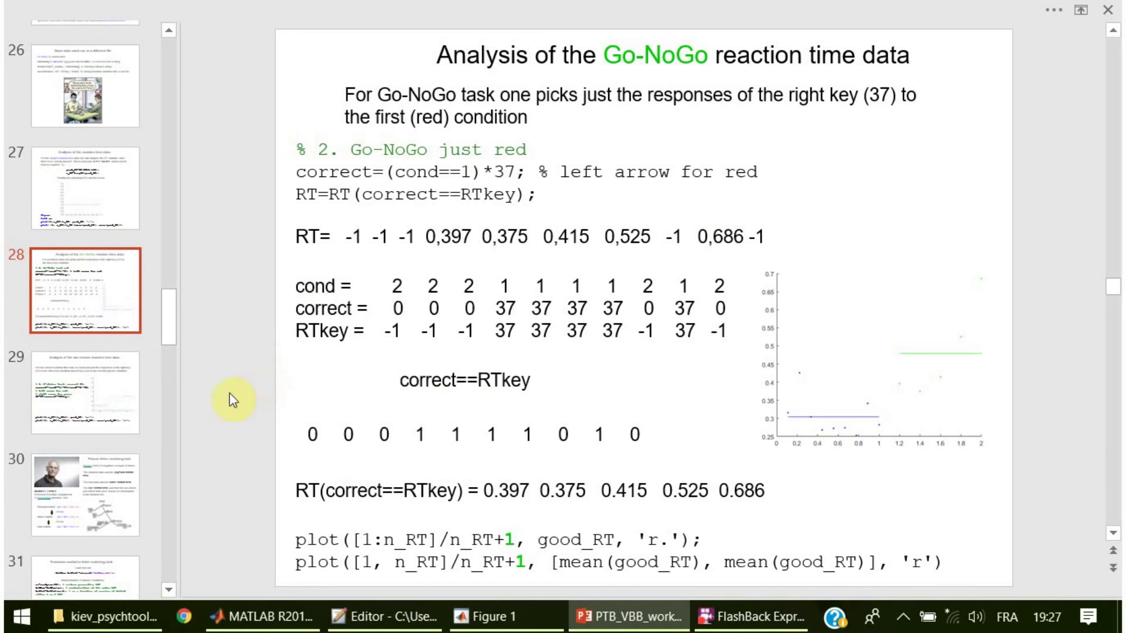
left_click(124, 392)
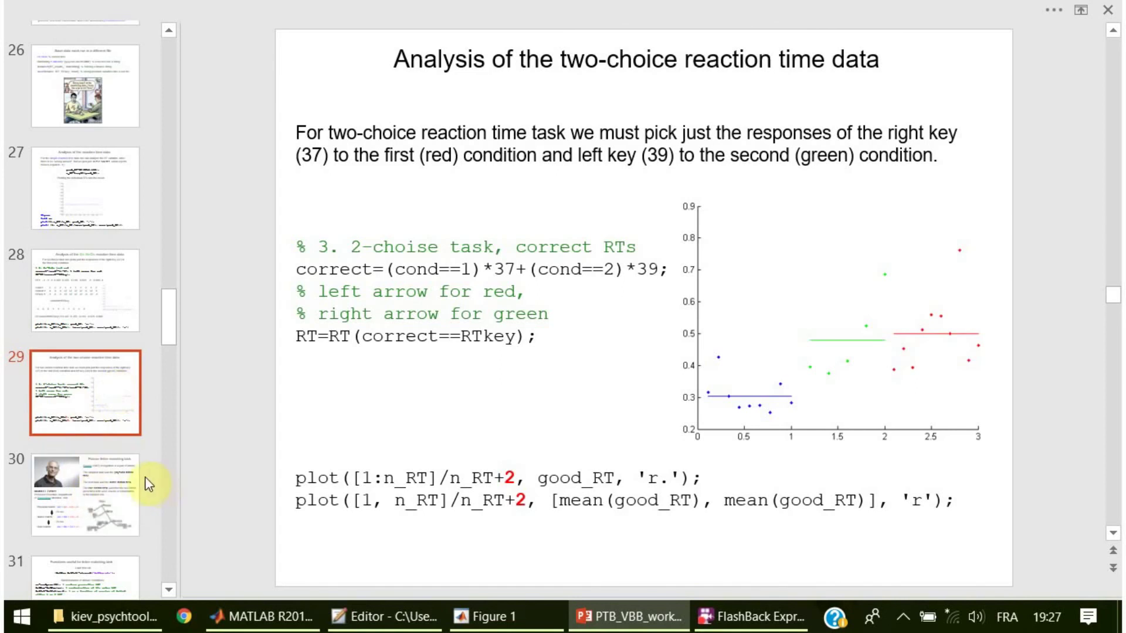
left_click(118, 479)
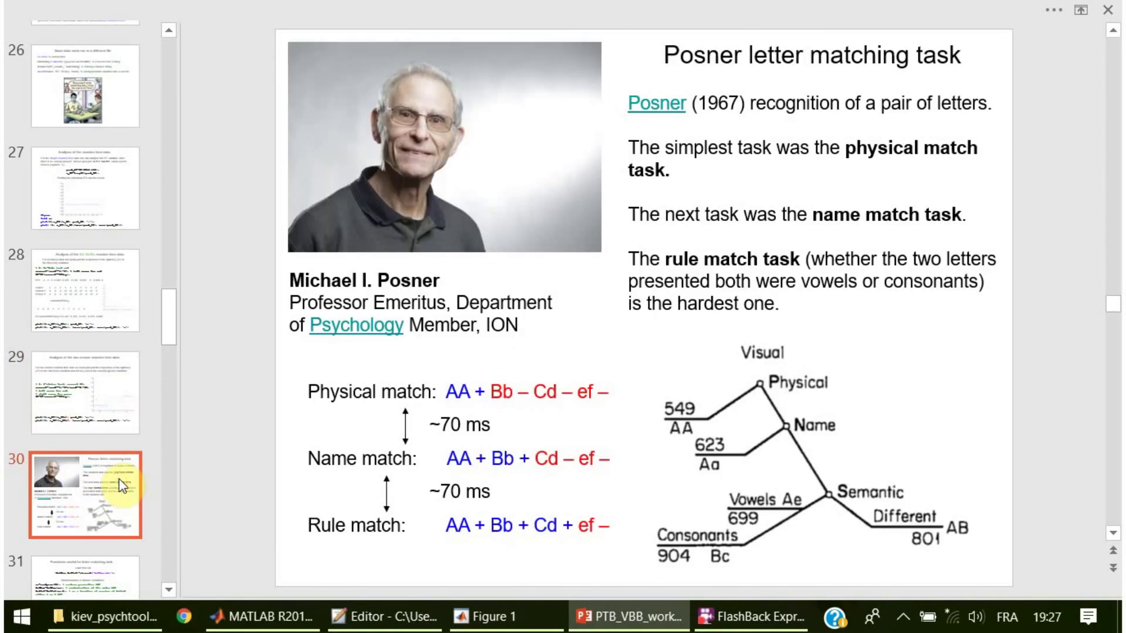